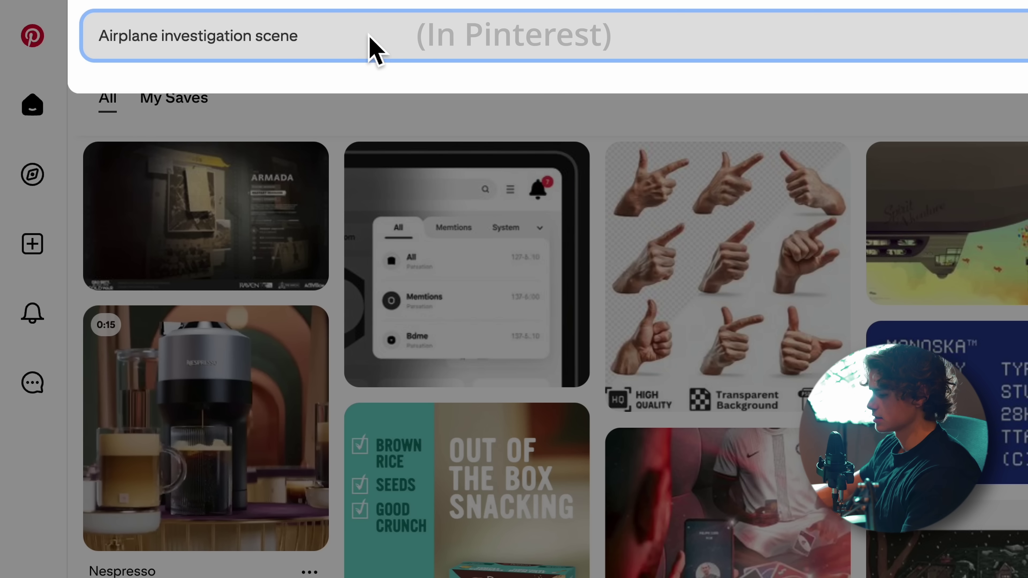
- Replace the old Pinterest search text to start a new 'airplane blueprint' image search
drag(367, 45, 106, 41)
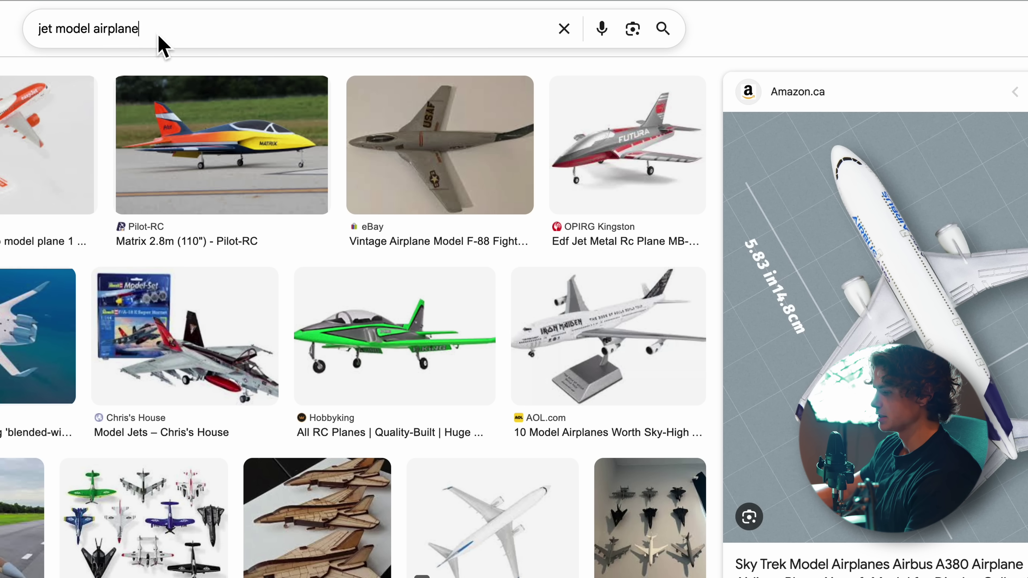
click(202, 40)
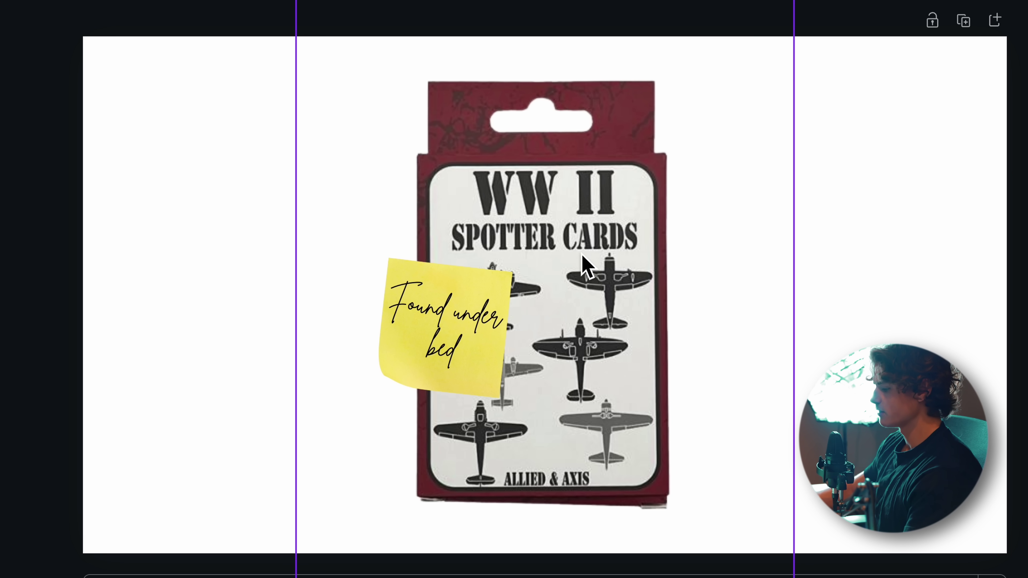
- Move the 'Found under bed' text onto the yellow sticky note over the spotter-card box
click(482, 299)
drag(476, 328, 462, 327)
click(826, 345)
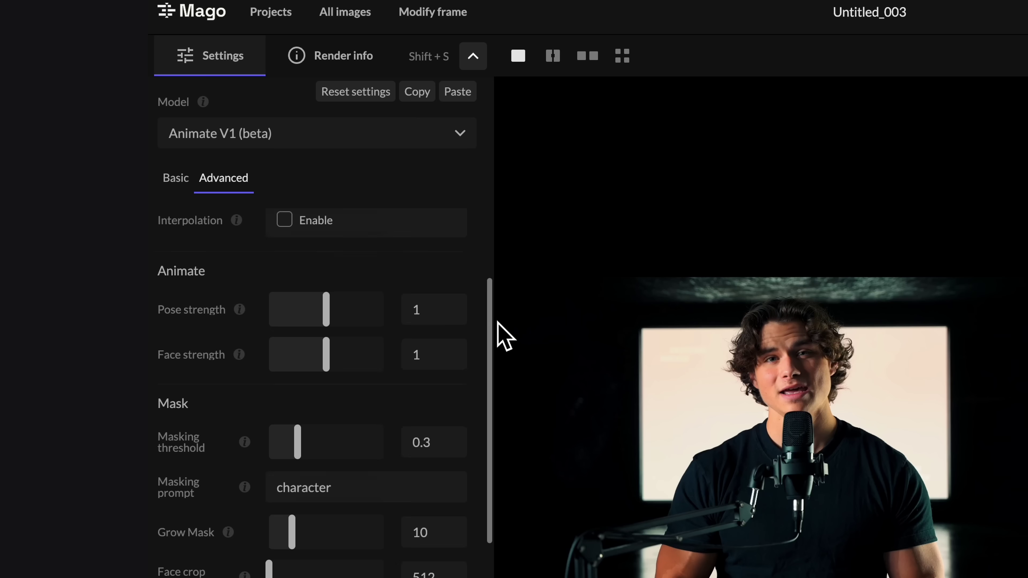
drag(498, 335, 497, 402)
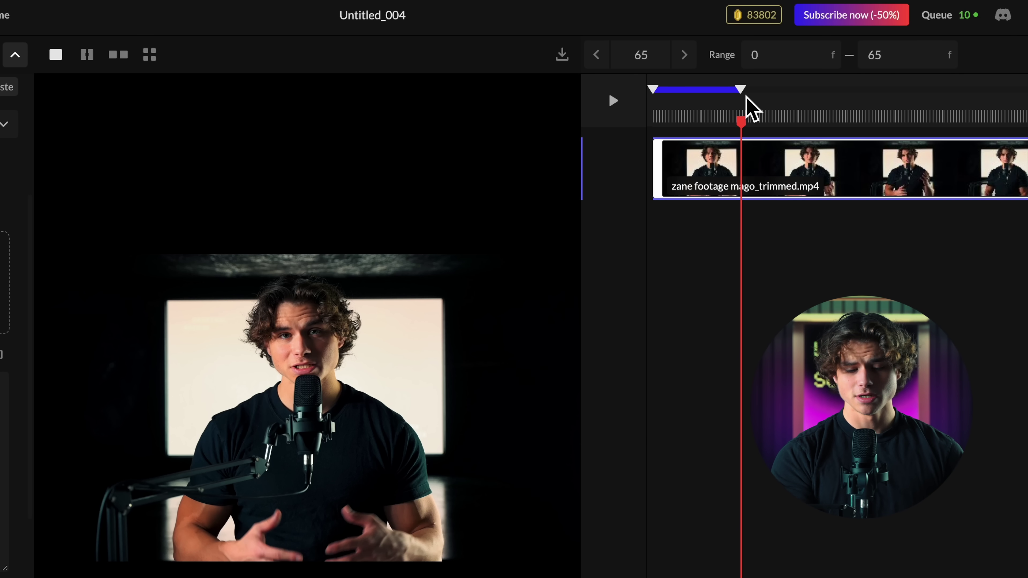
- Extend the render range to frame 262 and keep FirstFrame V3.3 as the model
mouse_move(746, 97)
mouse_down()
mouse_move(944, 104)
mouse_move(728, 134)
mouse_move(1010, 134)
mouse_up()
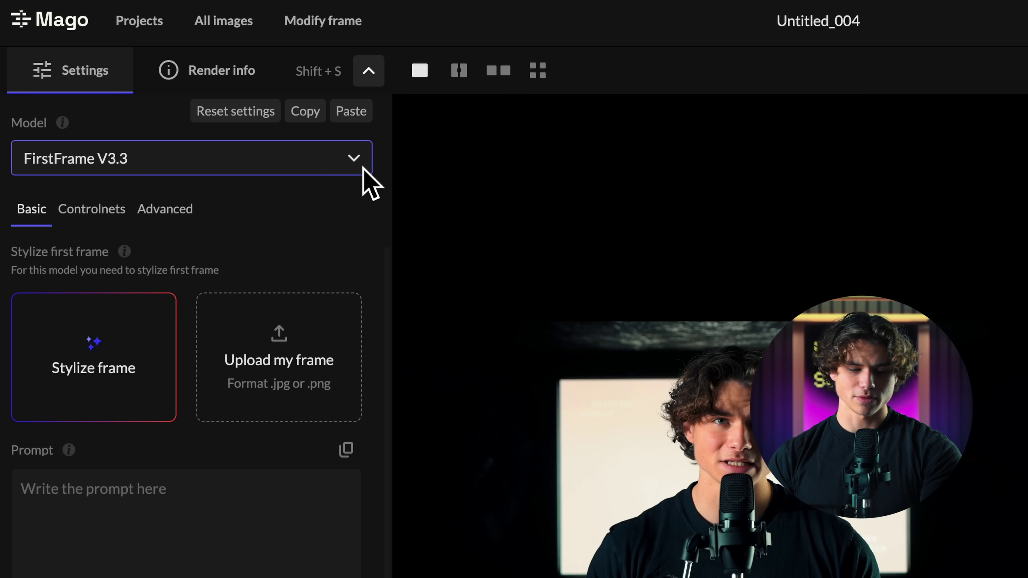
click(362, 166)
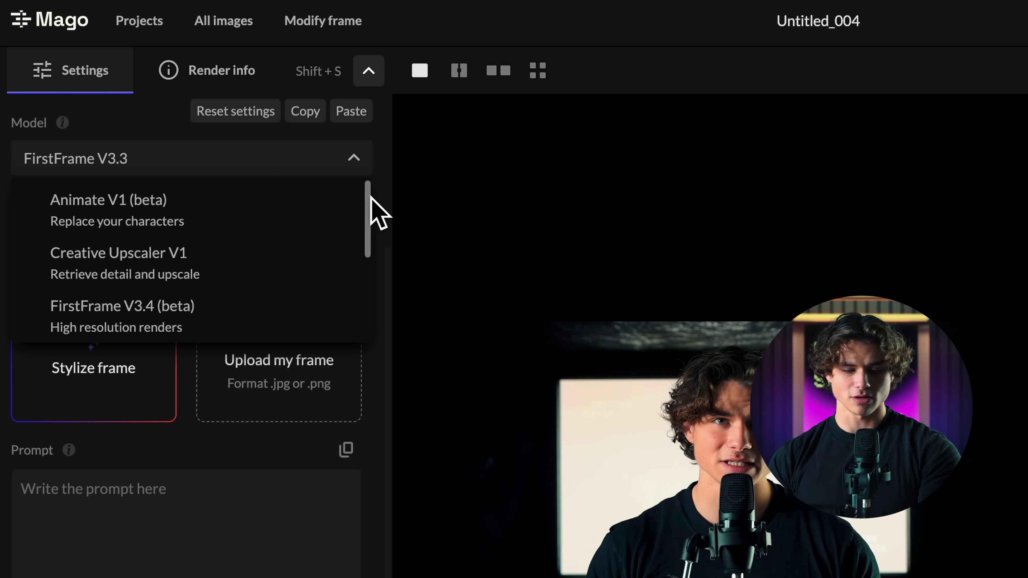
scroll(372, 202, down, 3)
scroll(384, 284, down, 2)
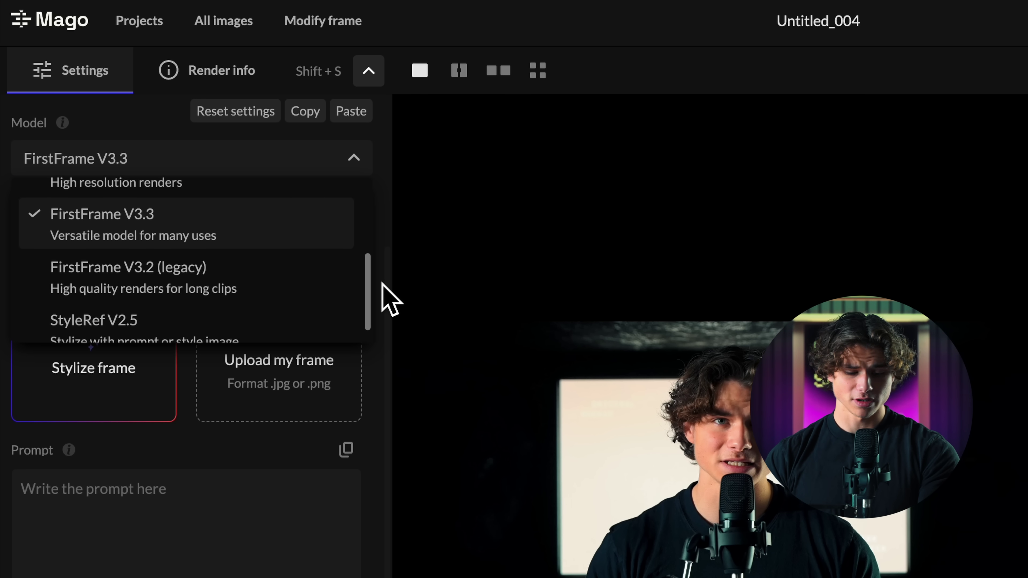
scroll(383, 292, up, 4)
scroll(387, 211, up, 1)
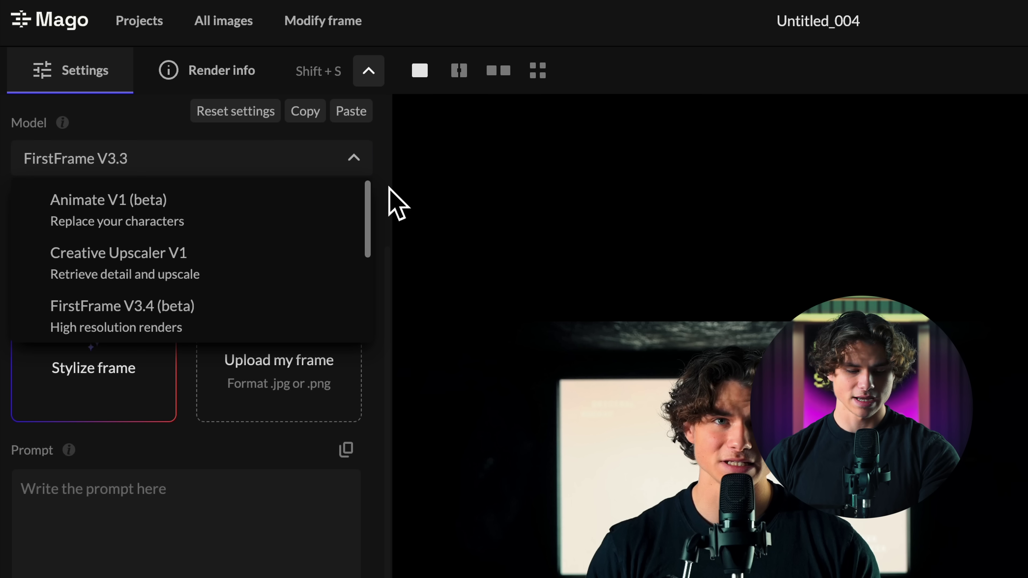
click(362, 157)
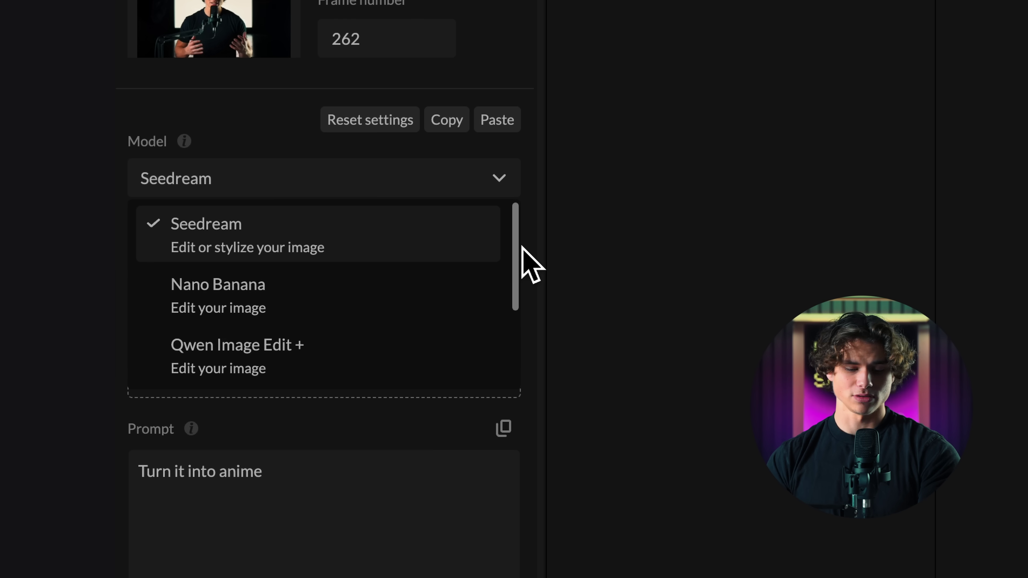
- Set Frame number to 1, add a .jpg style reference, and edit the skeleton-body prompt
scroll(527, 268, down, 2)
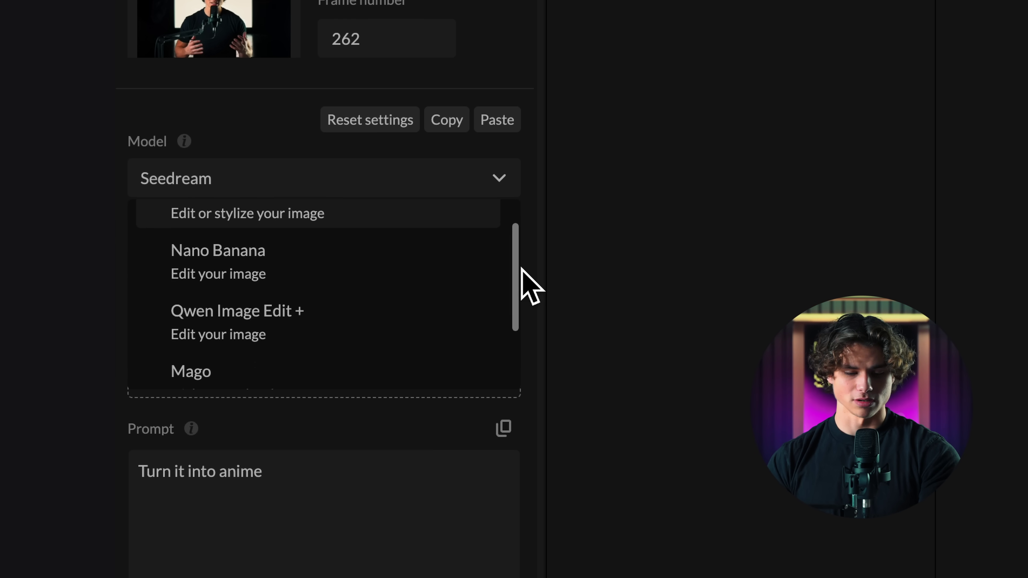
double_click(399, 38)
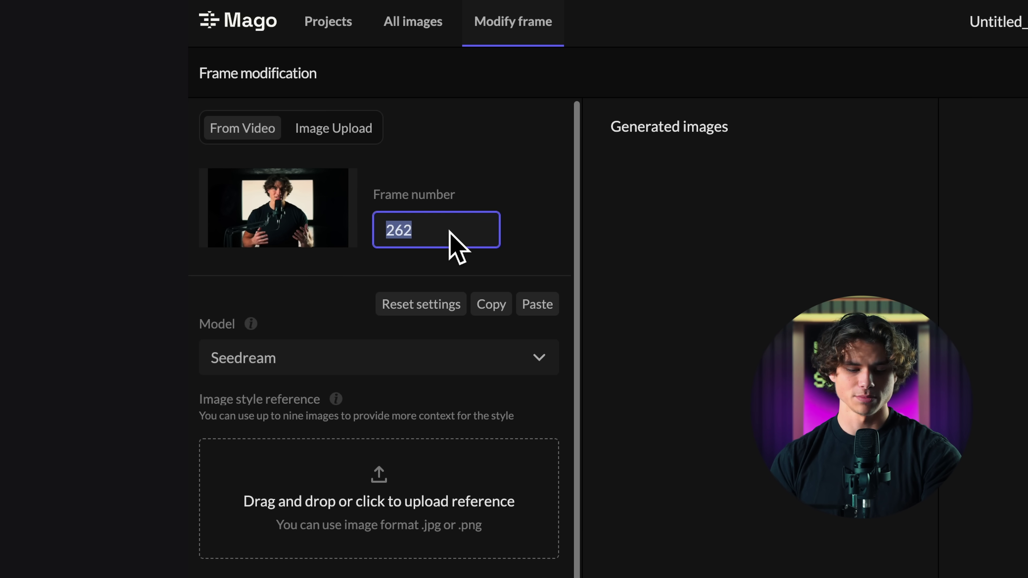
text(1)
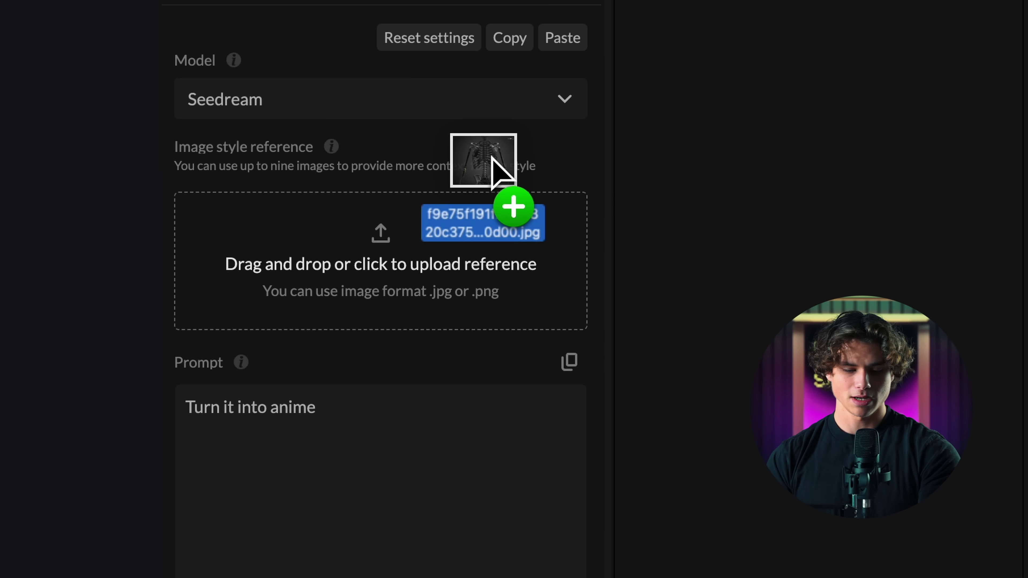
drag(490, 161, 491, 244)
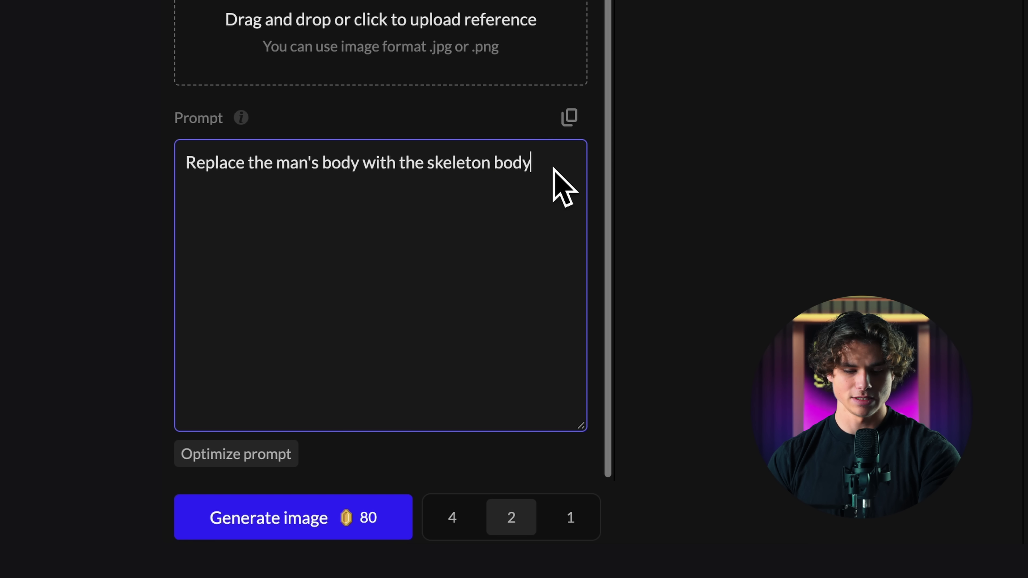
drag(553, 184, 381, 196)
click(337, 178)
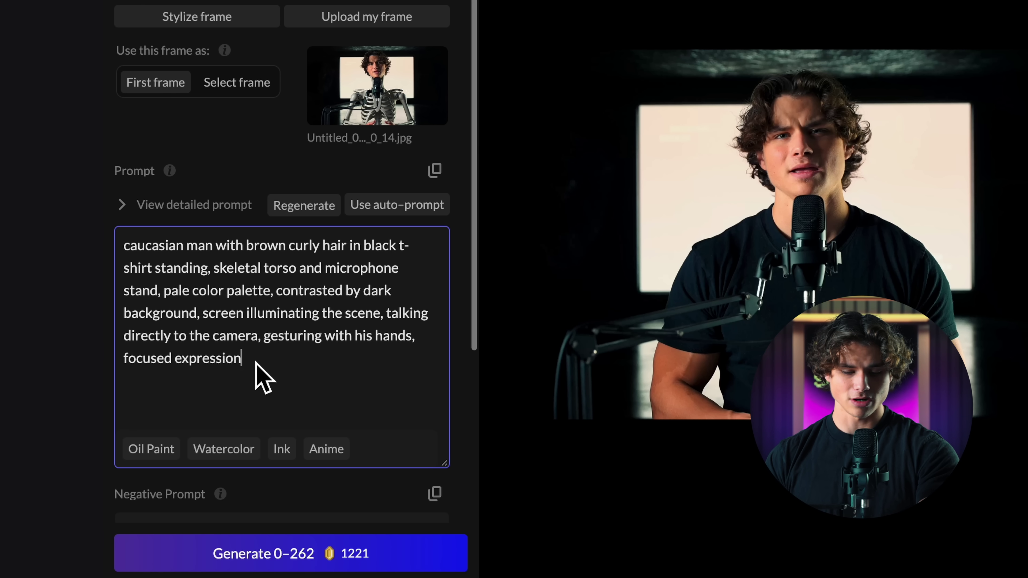
- Review the prompt, set the controlnet type to Pose+Depth, and view the Advanced settings
drag(255, 363, 118, 251)
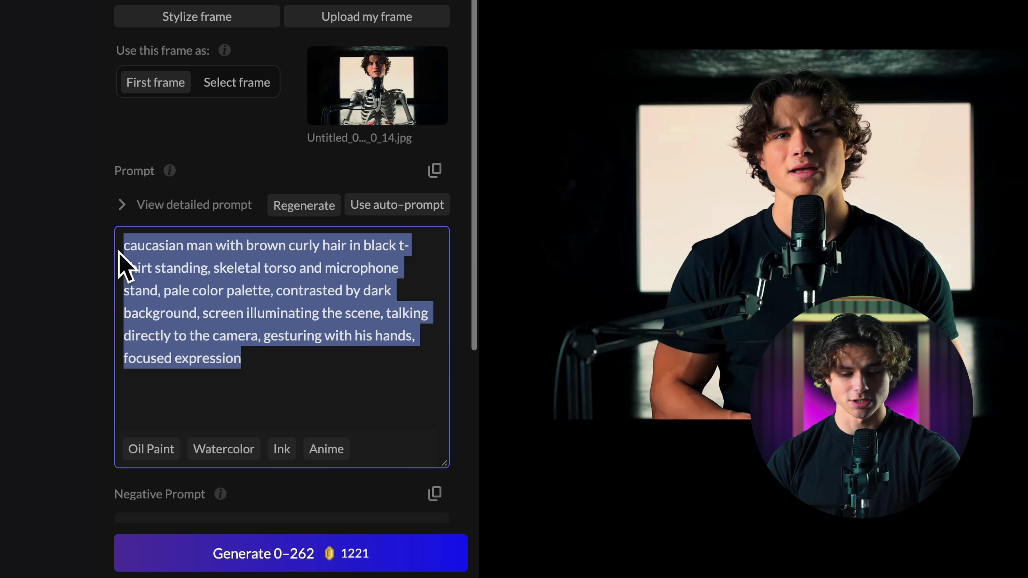
click(337, 366)
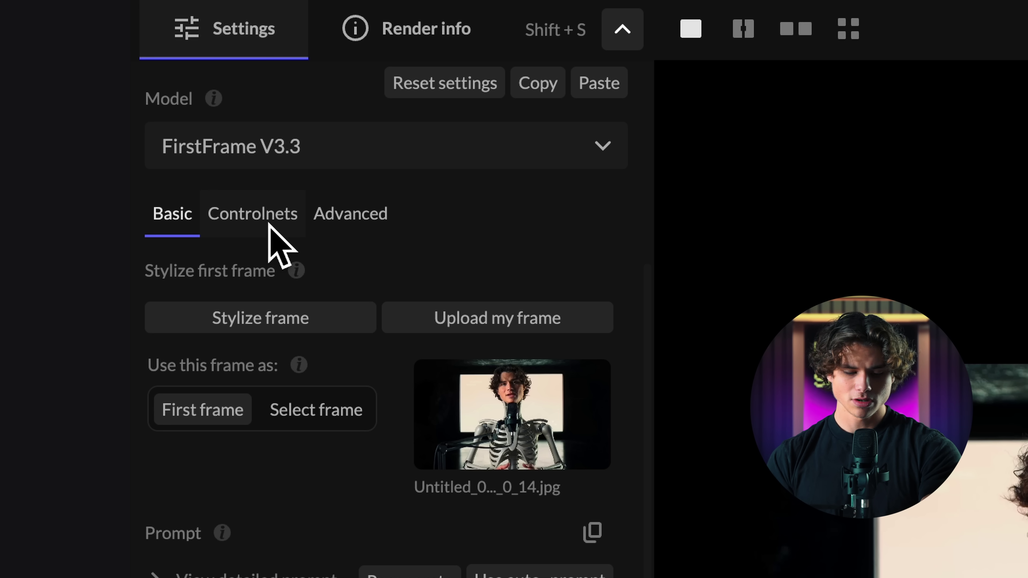
click(259, 222)
click(602, 282)
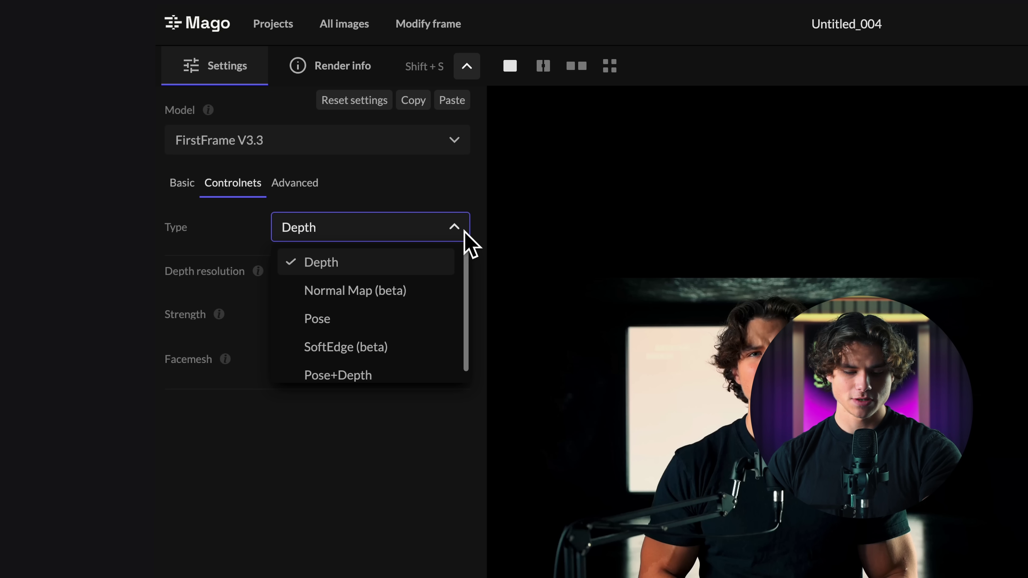
scroll(468, 279, down, 1)
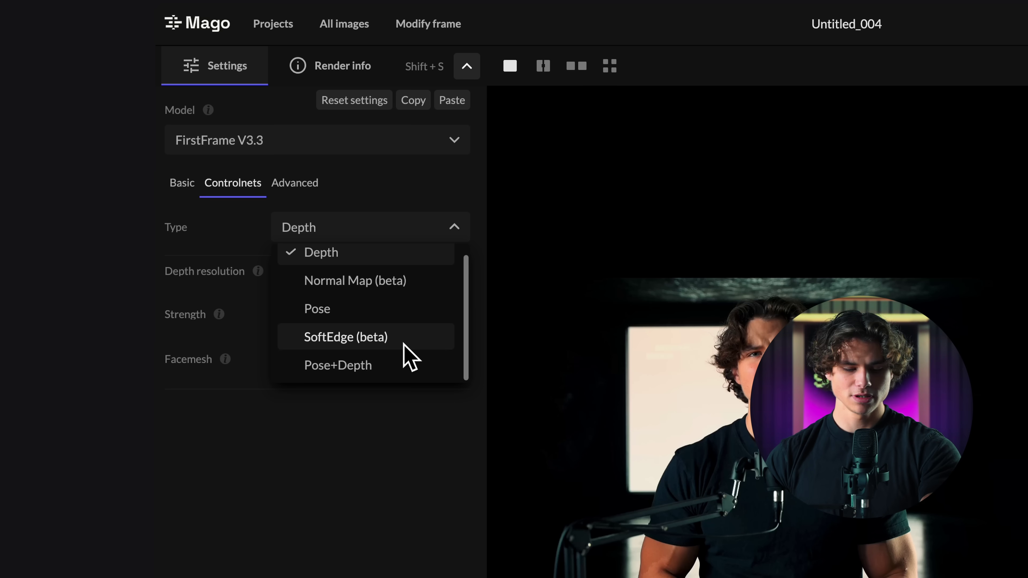
click(405, 363)
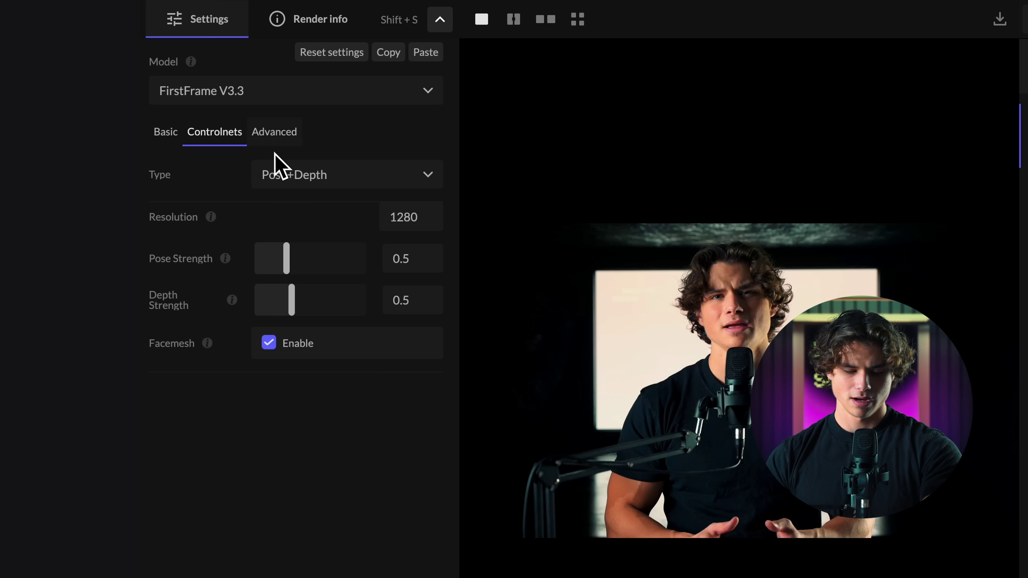
click(286, 142)
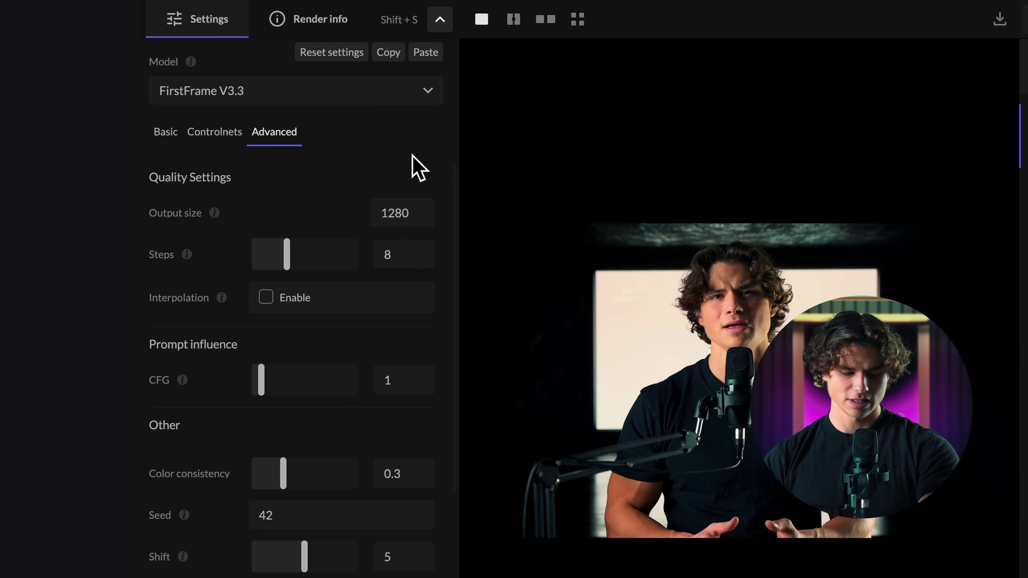
scroll(457, 185, down, 3)
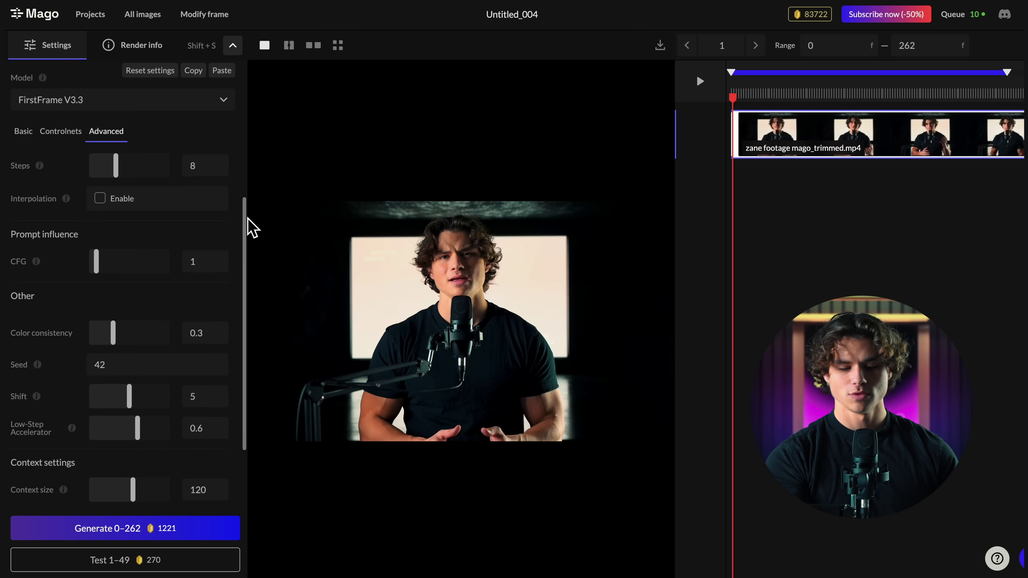
- Bring up DaVinci Resolve with the crime project's empty Timeline 1 on the Edit page
drag(248, 219, 253, 277)
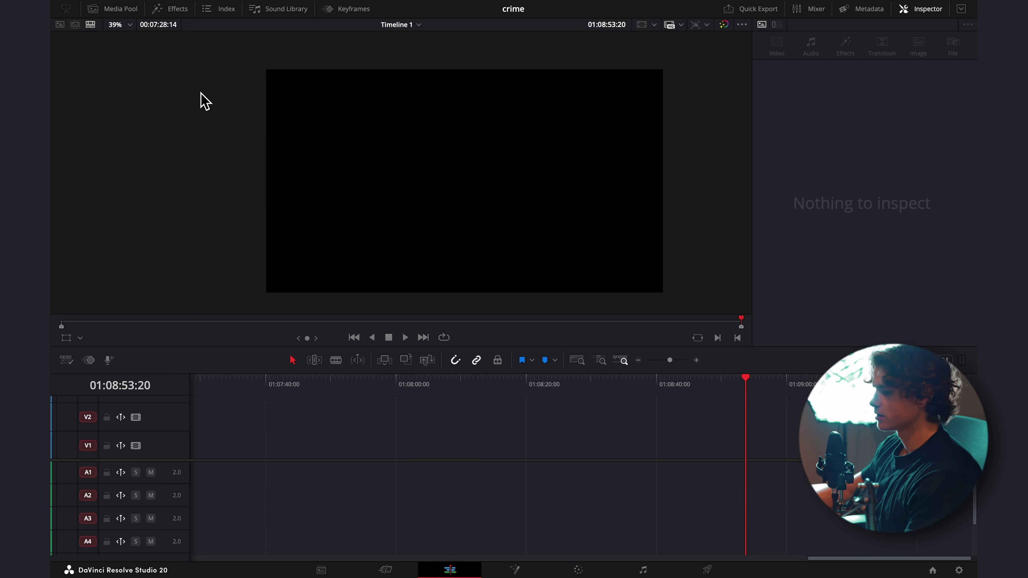
- Place a Fusion Composition on V1 and connect a Background node to MediaOut1
click(173, 11)
drag(207, 85, 670, 447)
click(174, 12)
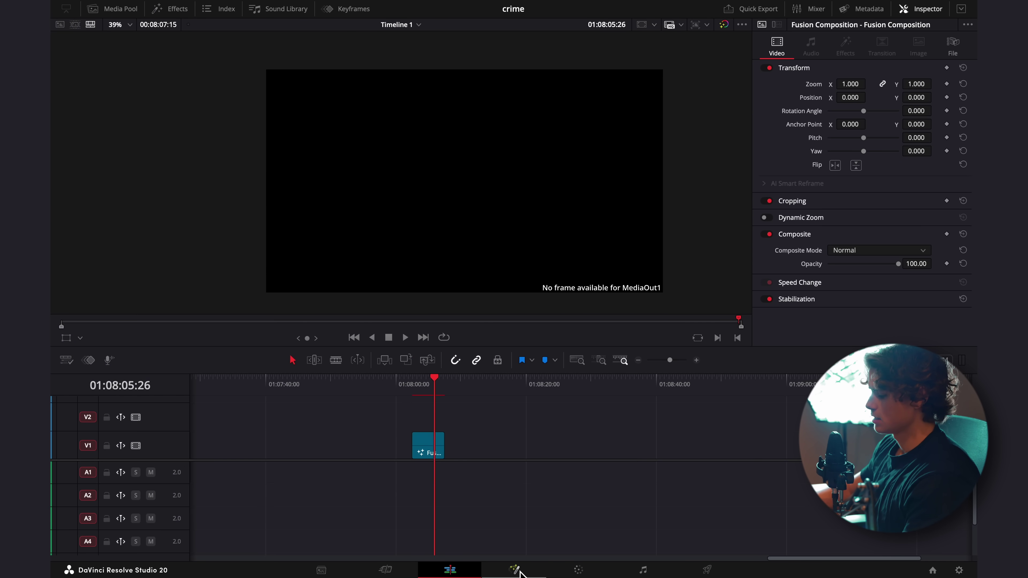
click(525, 572)
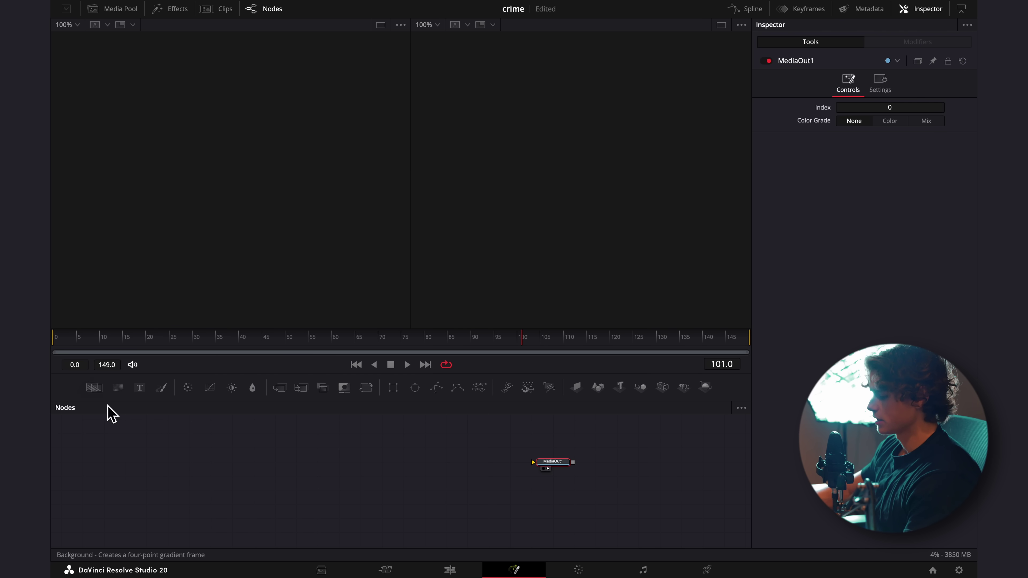
drag(98, 389, 127, 463)
drag(446, 488, 544, 473)
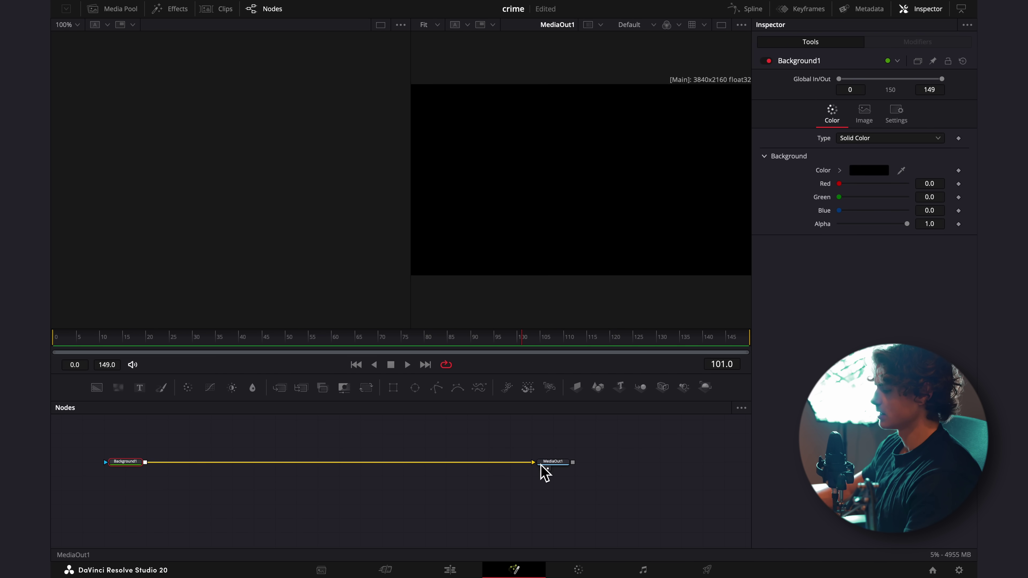
click(721, 25)
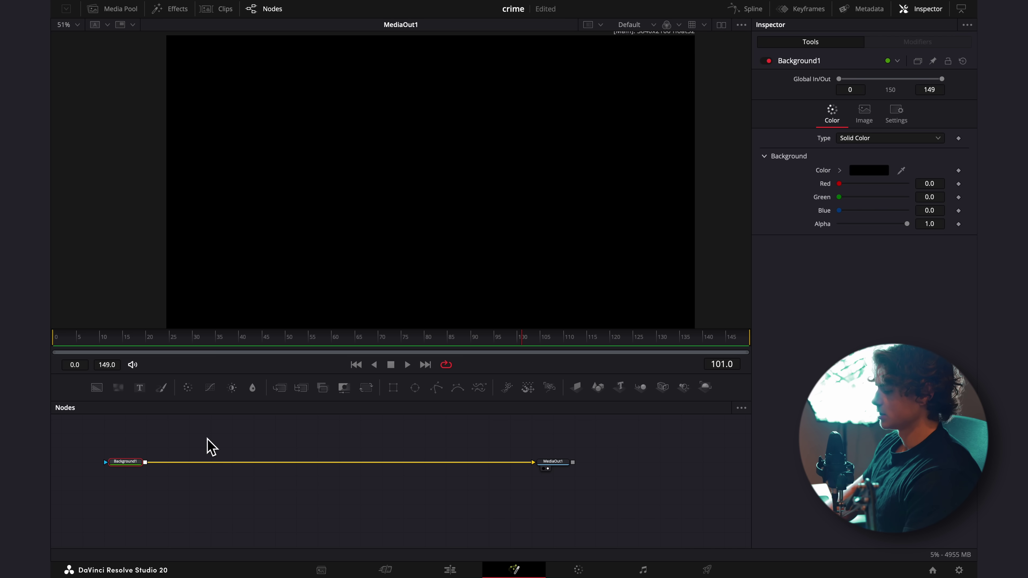
- Add a Merge node, bring in wood copy.png, and insert a Transform after it
key(shift+space)
text(merge)
key(Return)
click(226, 431)
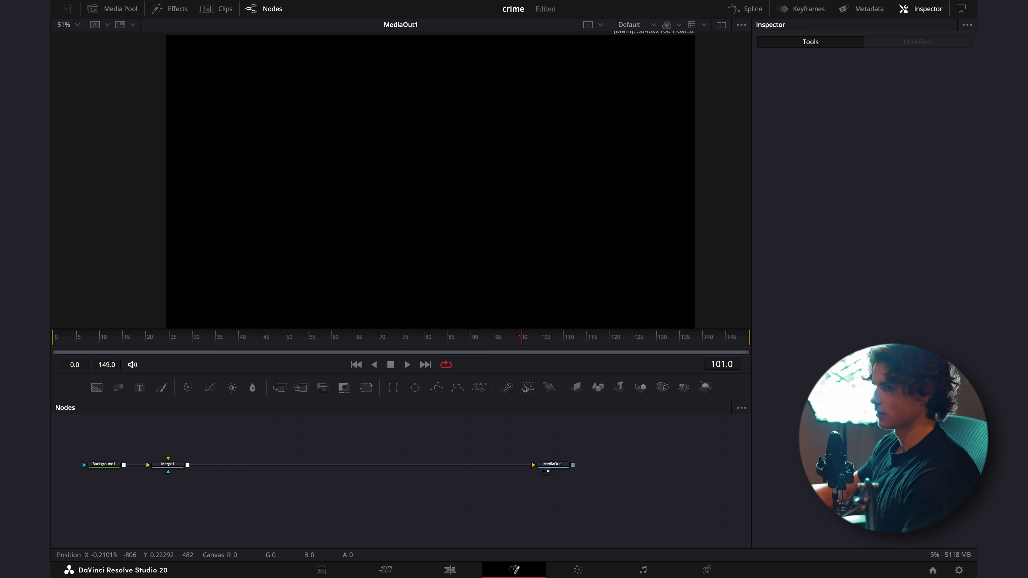
drag(298, 264, 168, 476)
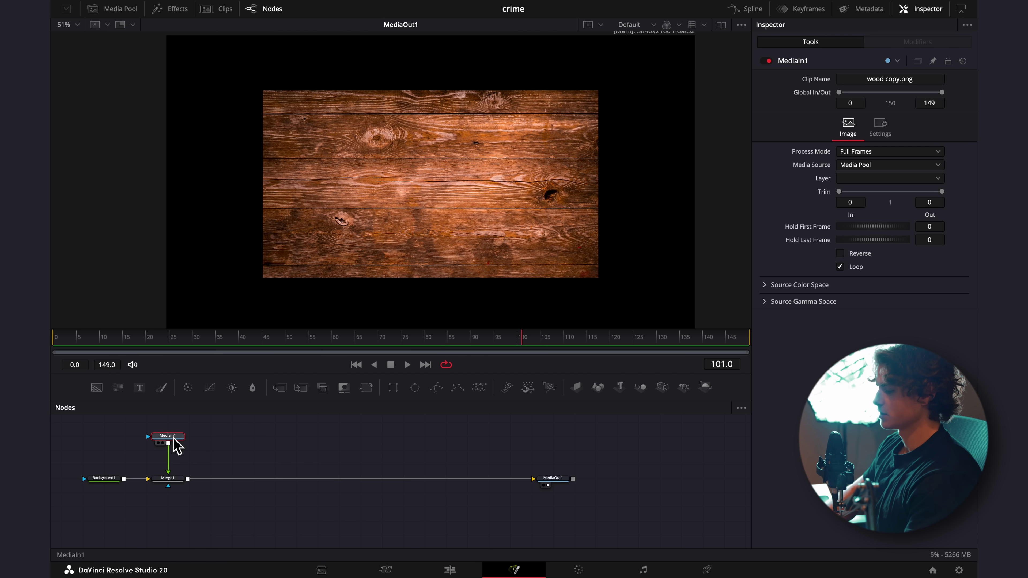
key(shift+space)
text(transform)
key(Return)
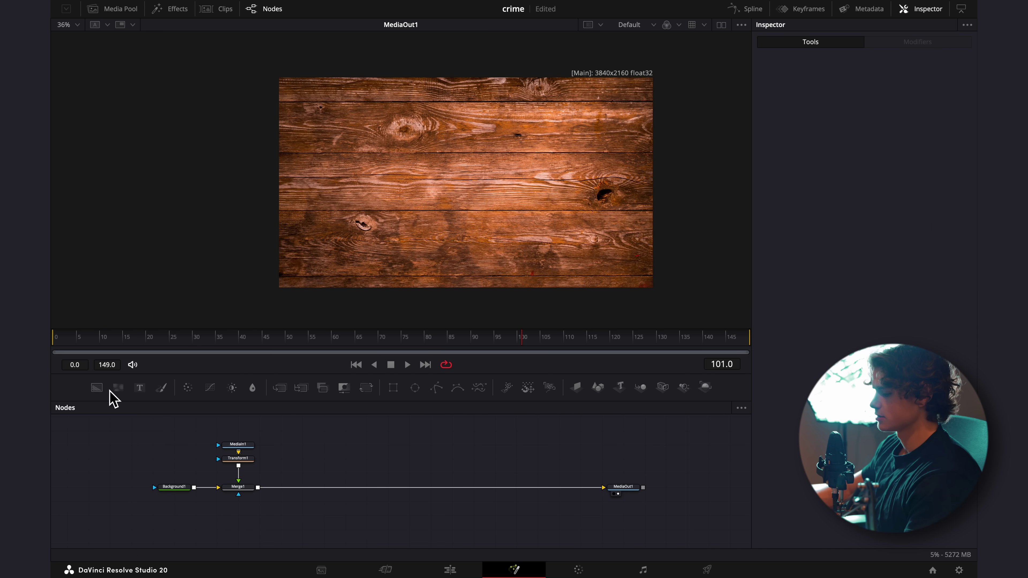
- Add a Background overlay at Alpha 0.575 to dim the wooden desk
drag(238, 428, 239, 429)
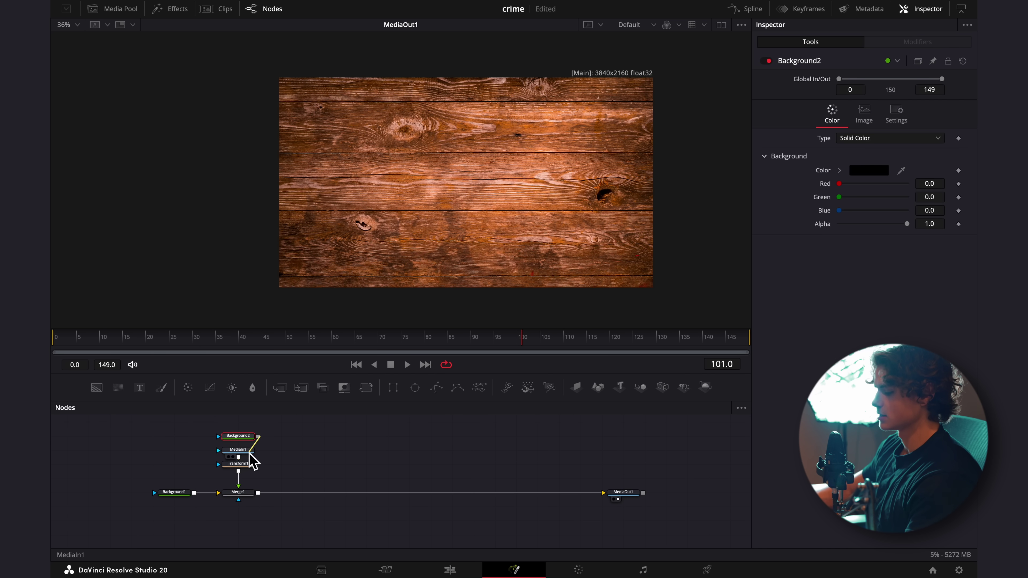
drag(910, 228, 878, 238)
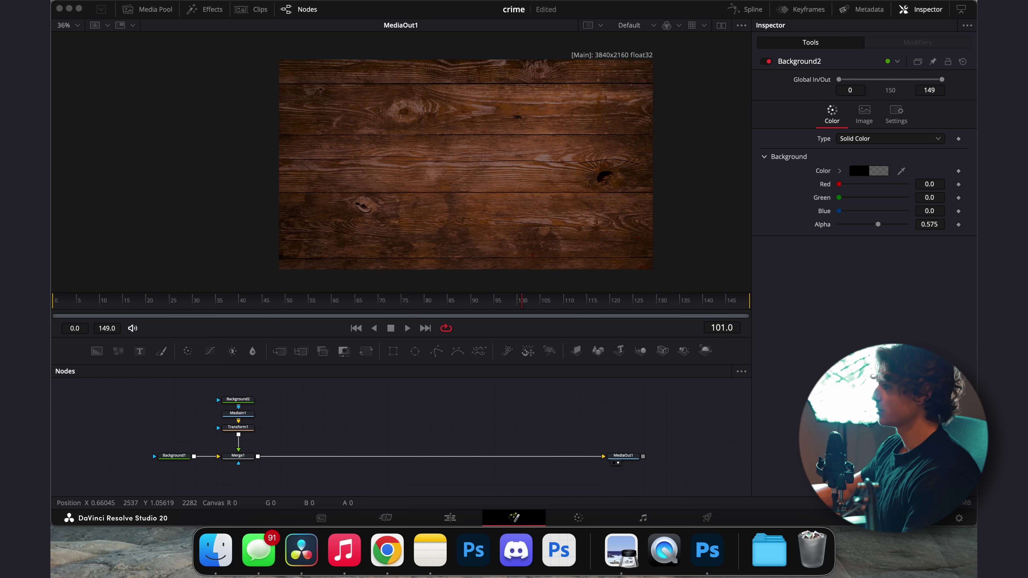
drag(402, 74, 397, 92)
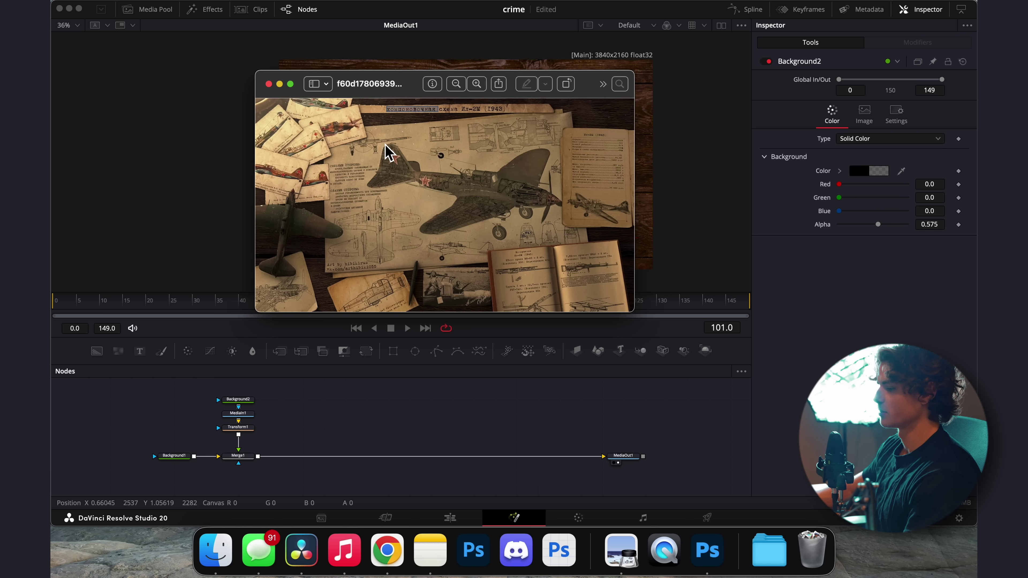
- Bring in poster2.png, merge it, and add a Transform enlarging it to Size 1.32
drag(385, 121, 306, 433)
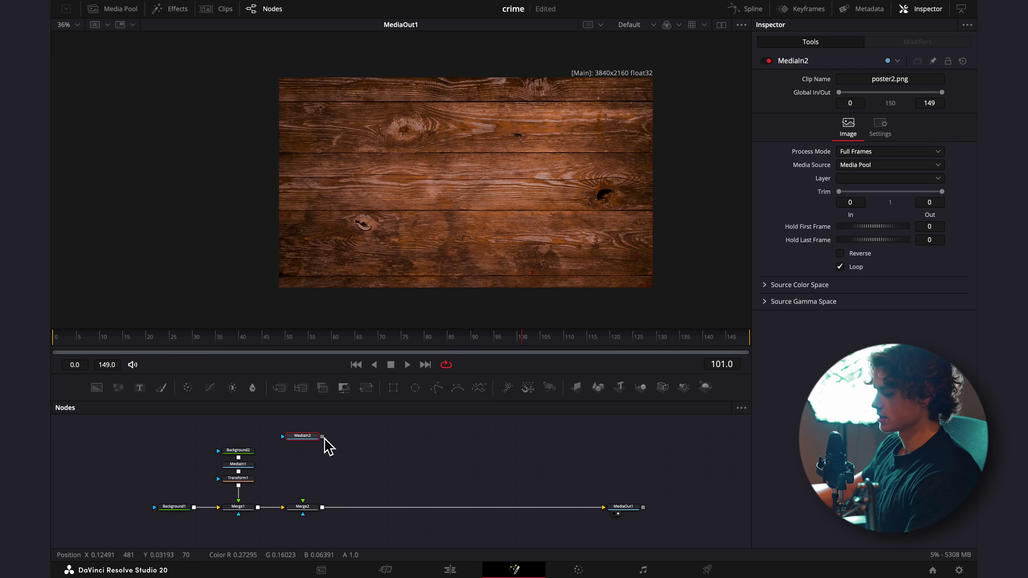
drag(331, 478, 303, 502)
drag(316, 435, 316, 449)
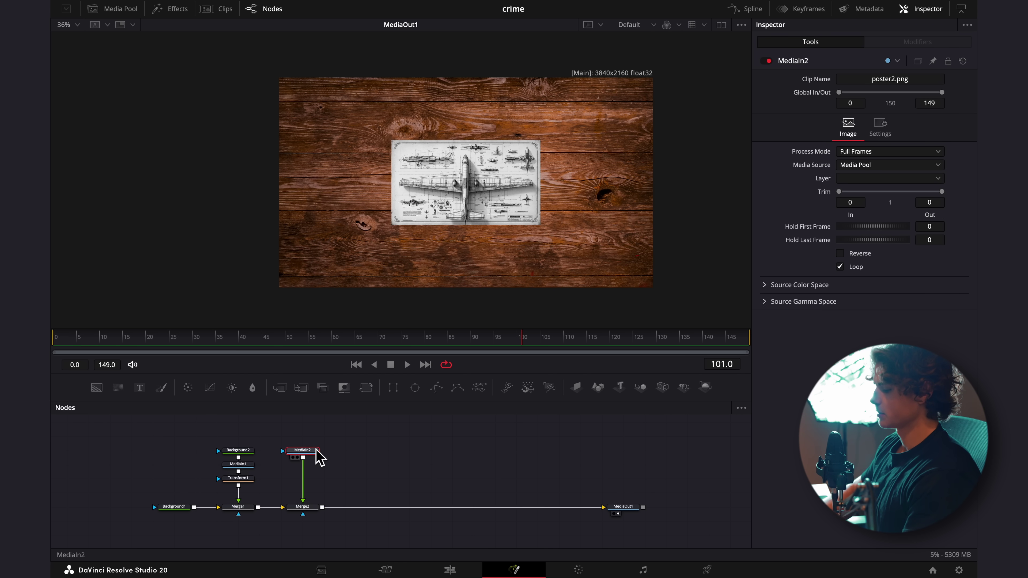
key(shift+space)
text(transform)
key(Return)
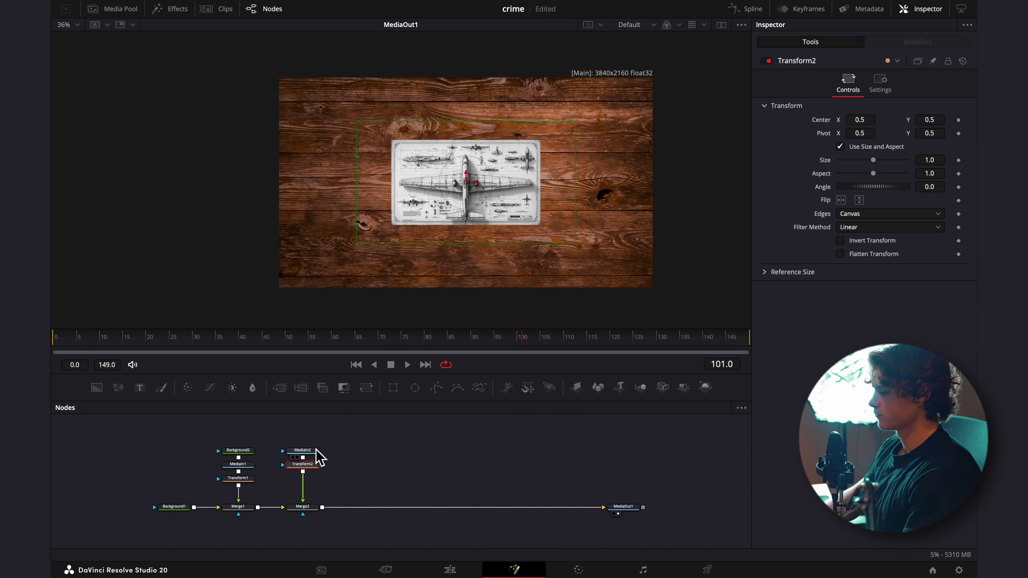
drag(874, 160, 874, 191)
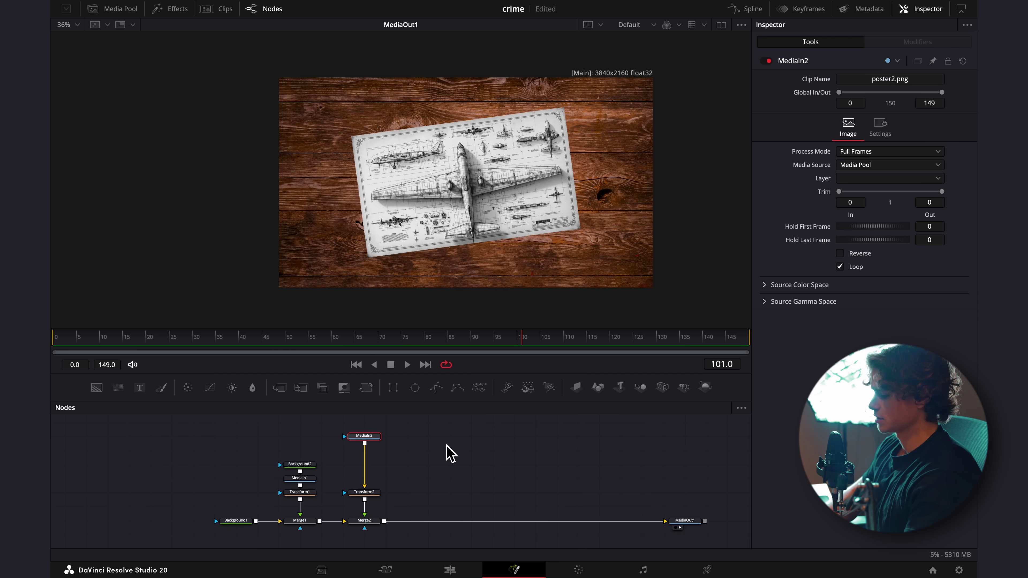
- Add a DropShadow to the blueprint with strength 0.764 and angle 34
key(shift+space)
text(tran)
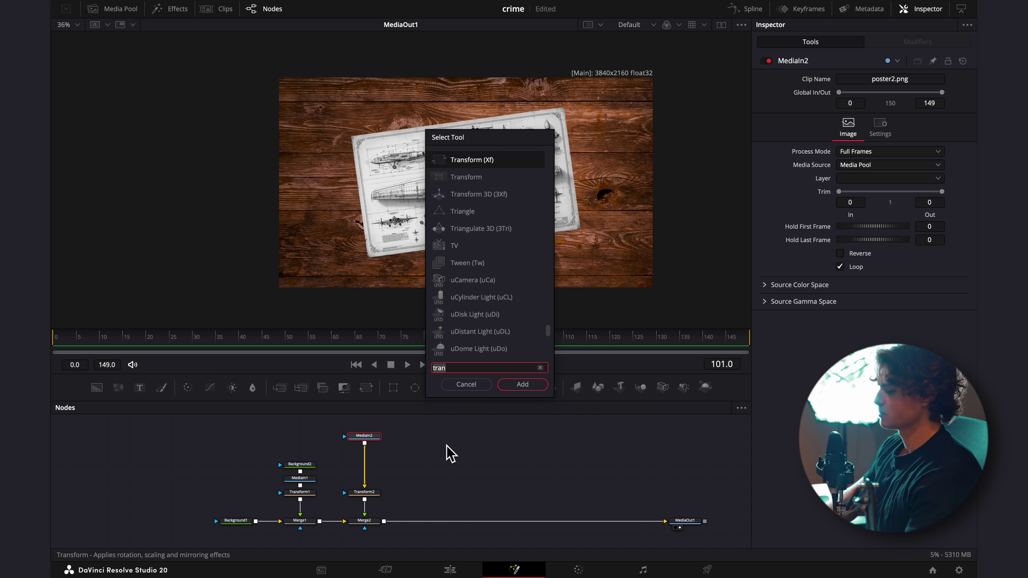
key(BackSpace)
key(BackSpace)
key(BackSpace)
key(BackSpace)
text(drop)
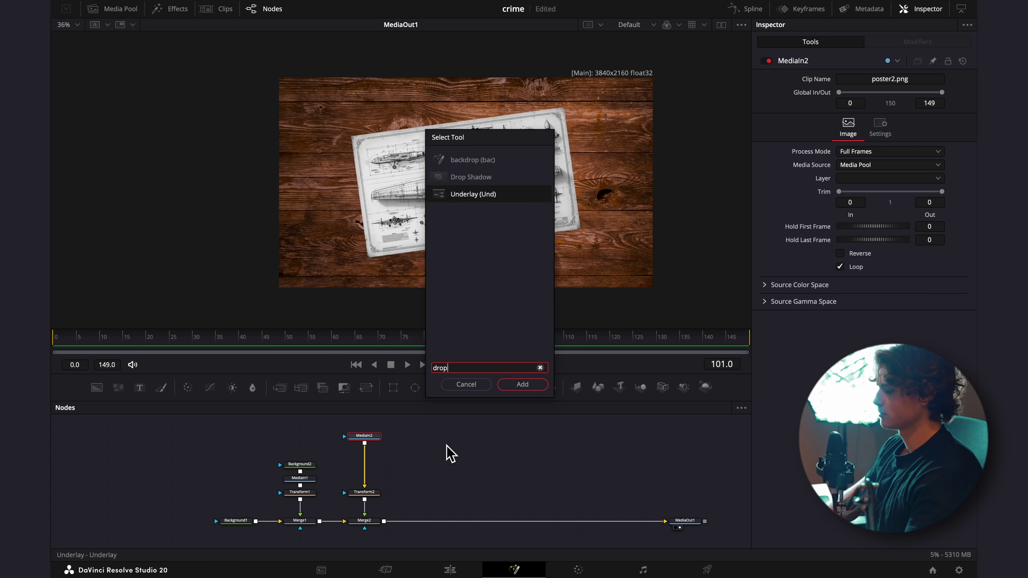
key(Return)
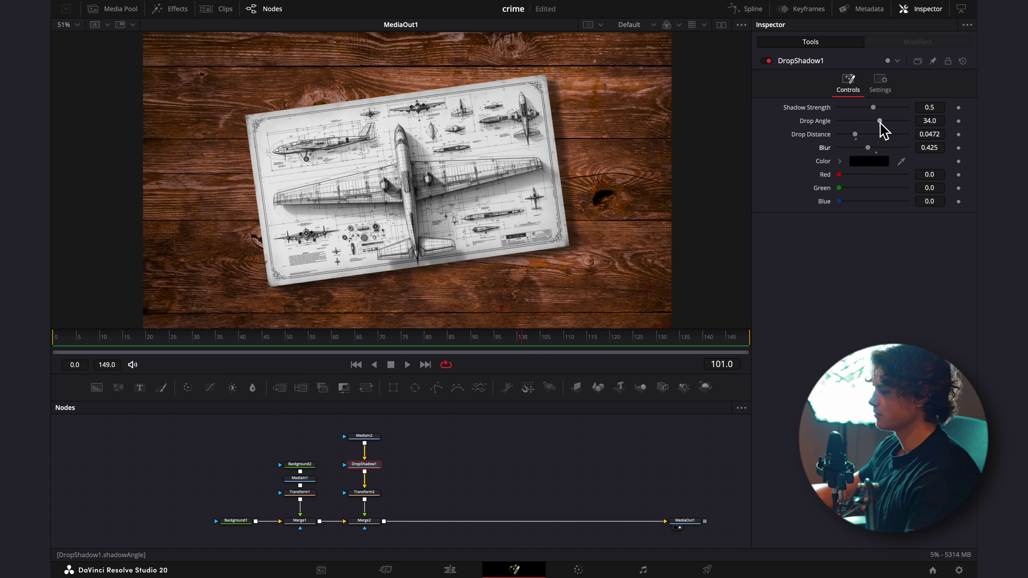
drag(857, 135, 903, 136)
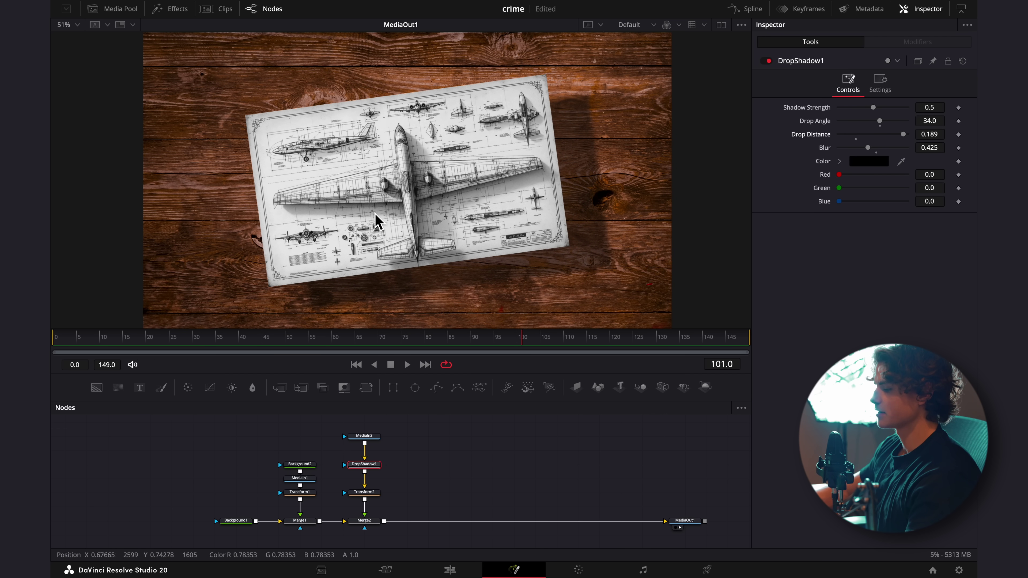
key(ctrl+z)
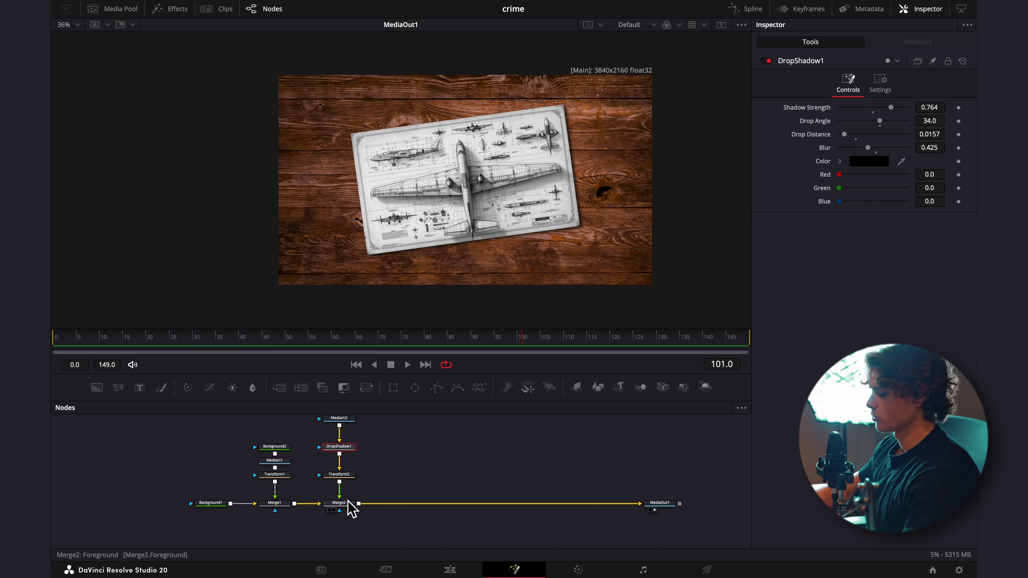
- Add Merge3 after the blueprint and connect book copy.png as its foreground
click(340, 503)
key(shift+space)
text(drops)
key(BackSpace)
key(BackSpace)
key(BackSpace)
key(BackSpace)
key(BackSpace)
text(merge)
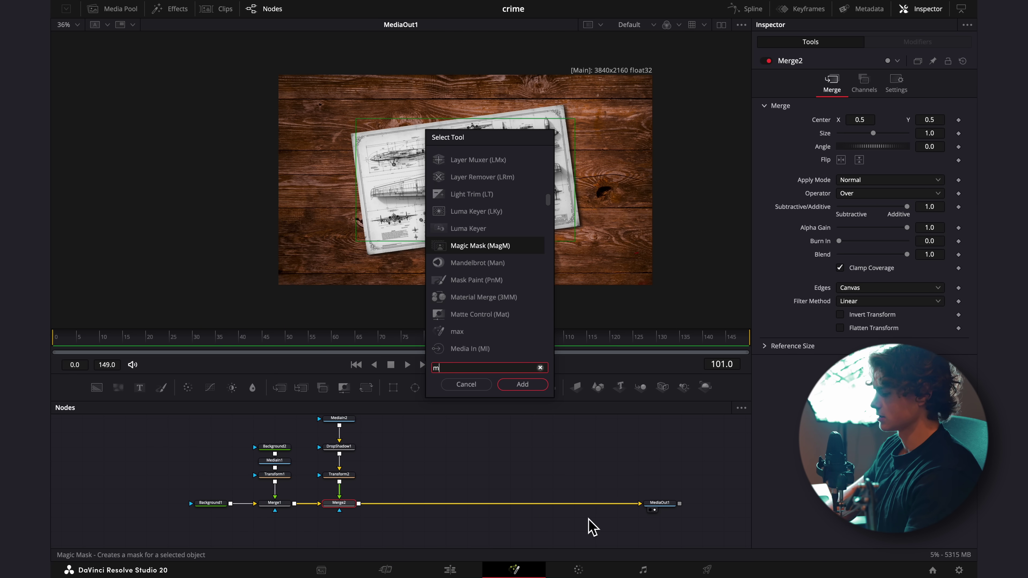
key(Return)
drag(421, 229, 424, 497)
drag(424, 446, 424, 431)
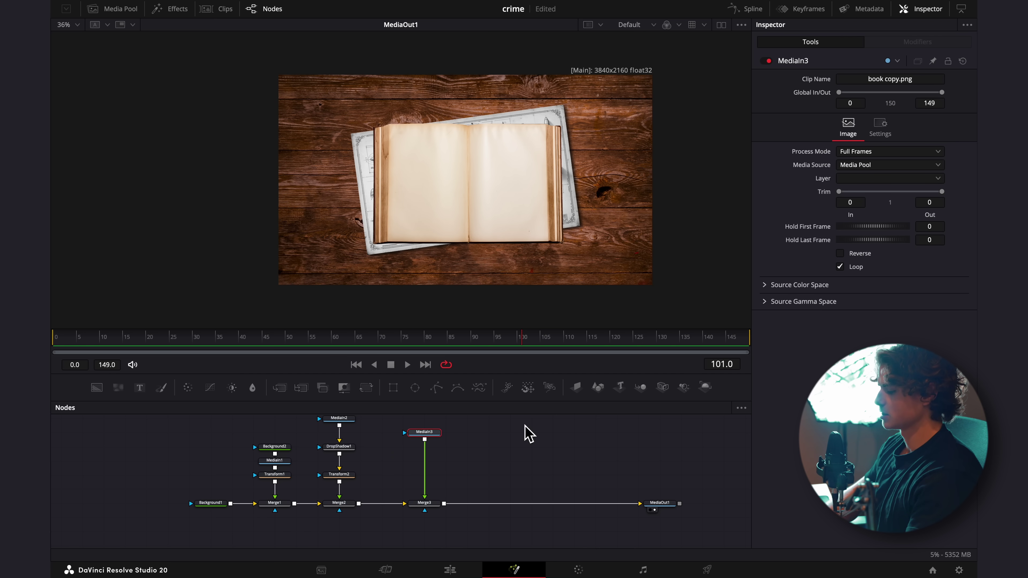
- Add Transform3 to the book: Size 0.72, moved to the lower right, slightly tilted
key(shift+space)
text(transform)
key(Return)
drag(873, 159, 865, 166)
drag(927, 120, 858, 126)
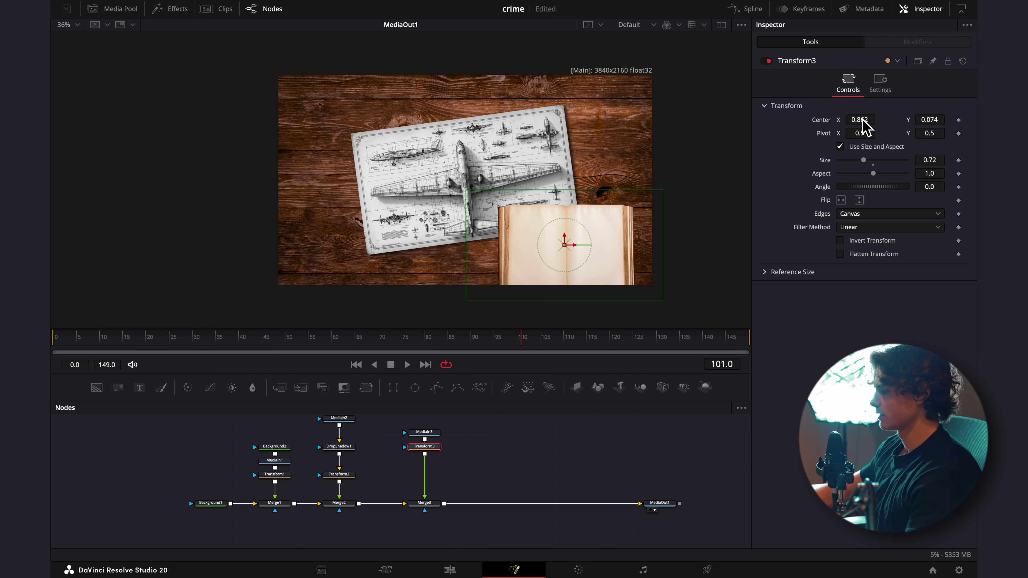
drag(926, 190, 939, 190)
- Give the book a DropShadow2 with stronger shadow and shorter distance
key(shift+space)
text(drop)
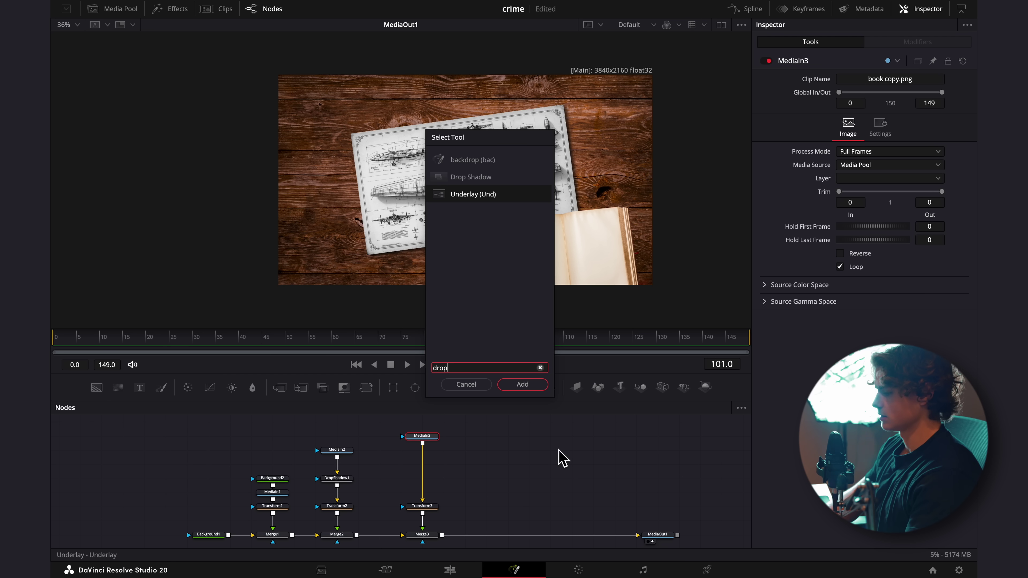
key(Return)
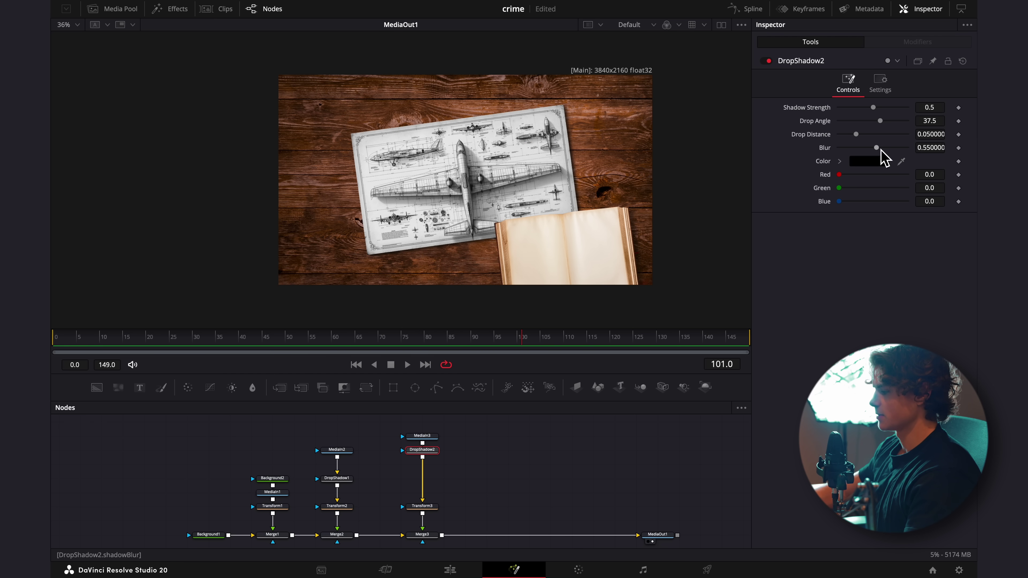
drag(874, 107, 882, 110)
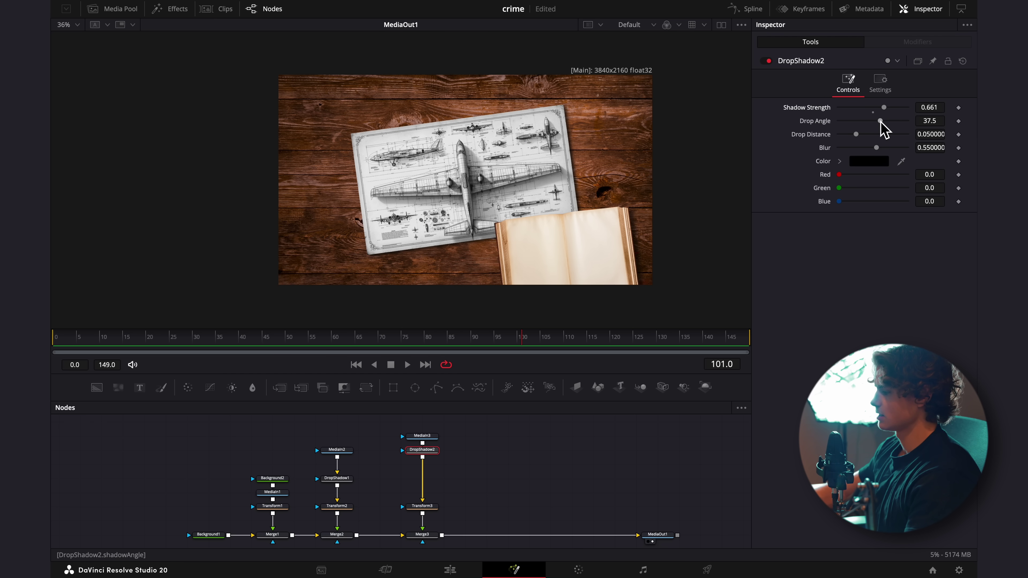
drag(858, 136, 855, 137)
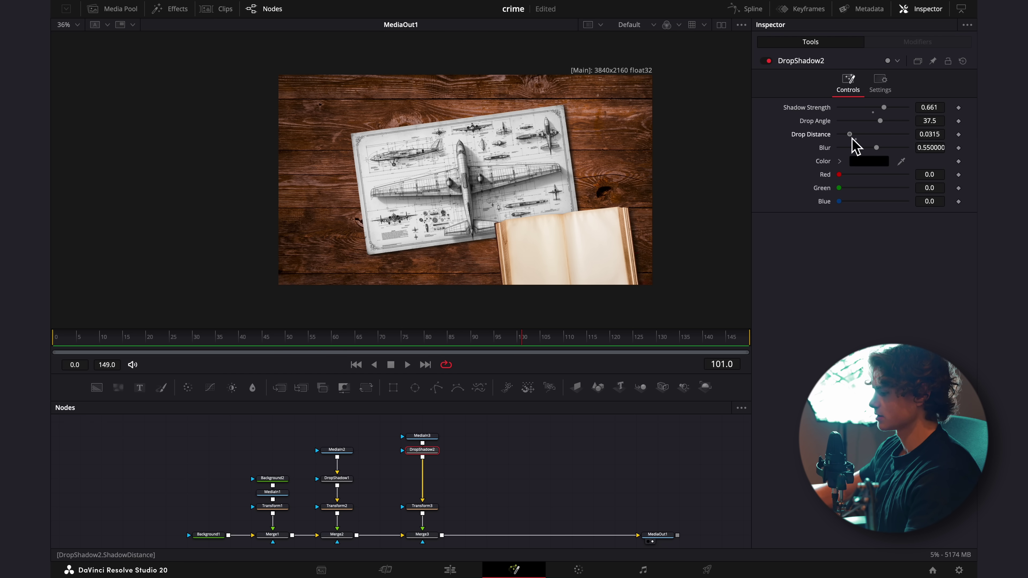
- Add Merge4 after the book layer and bring in poster1.png
click(315, 510)
key(shift+space)
text(merge)
key(Return)
drag(607, 105, 391, 499)
- Add Transform4 to the drawing: Size 0.73, Center 0.879/-0.189, Angle 7.8
key(shift+space)
text(transform)
key(Return)
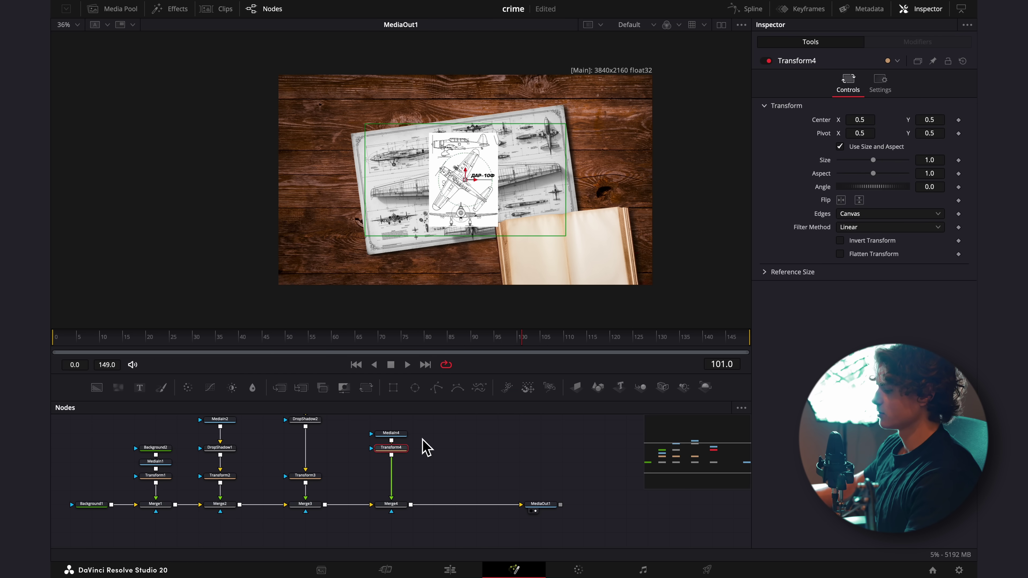
drag(873, 160, 868, 160)
mouse_move(929, 119)
mouse_down()
mouse_move(910, 120)
mouse_move(948, 121)
mouse_up()
drag(859, 119, 874, 121)
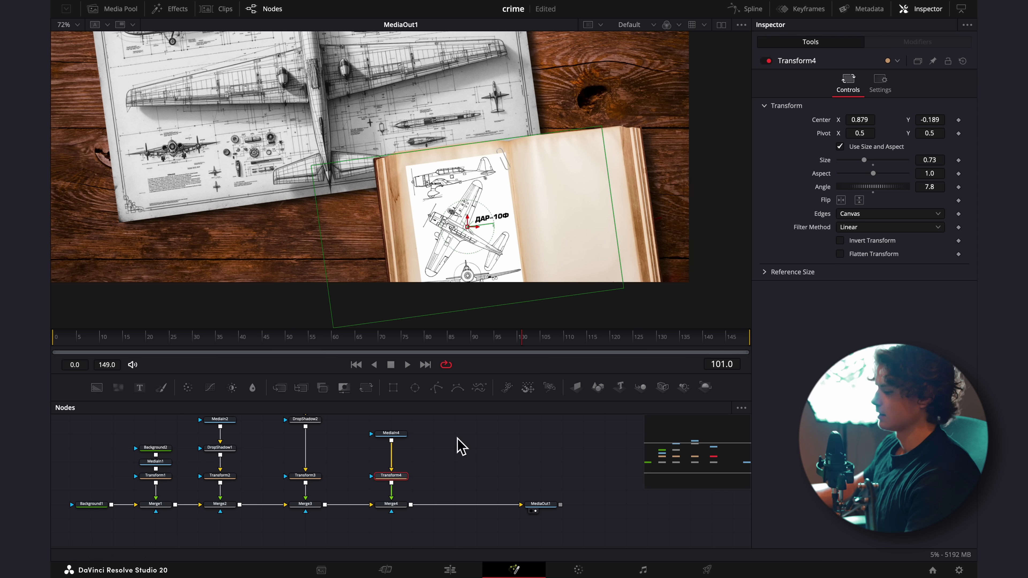
- Add Background3 at Alpha 0.646 to darken the drawing
drag(463, 436, 441, 471)
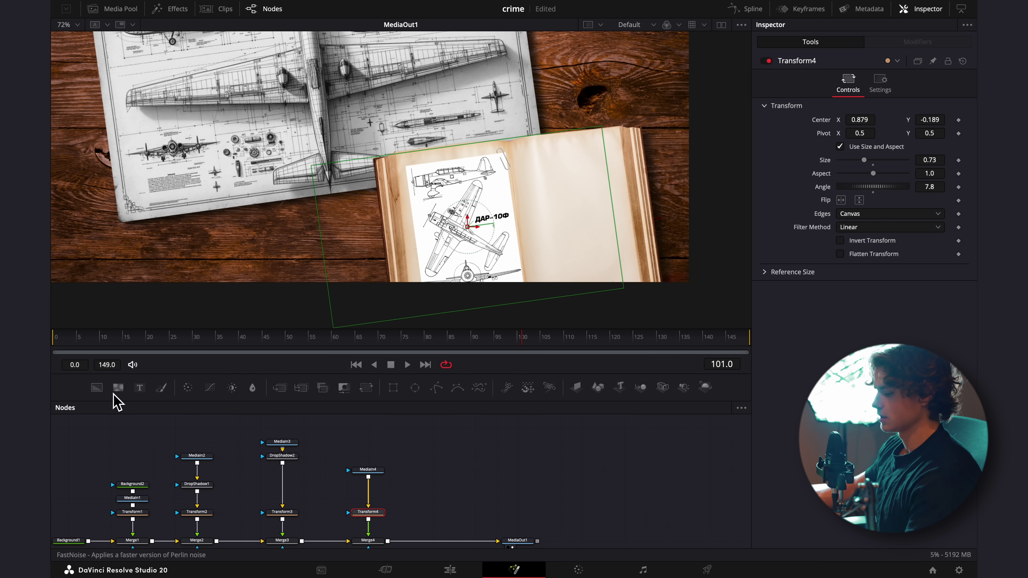
drag(97, 389, 368, 471)
mouse_move(907, 225)
mouse_down()
mouse_move(844, 234)
mouse_move(920, 227)
mouse_up()
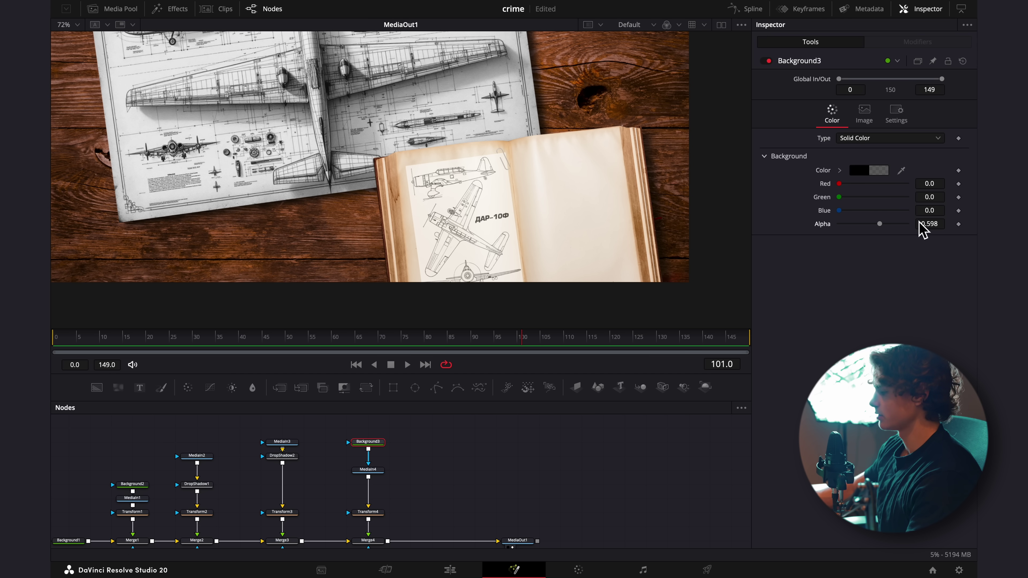
- Add DropShadow3 to the drawing and view the whole composite
click(378, 472)
key(shift+space)
text(drop)
key(Return)
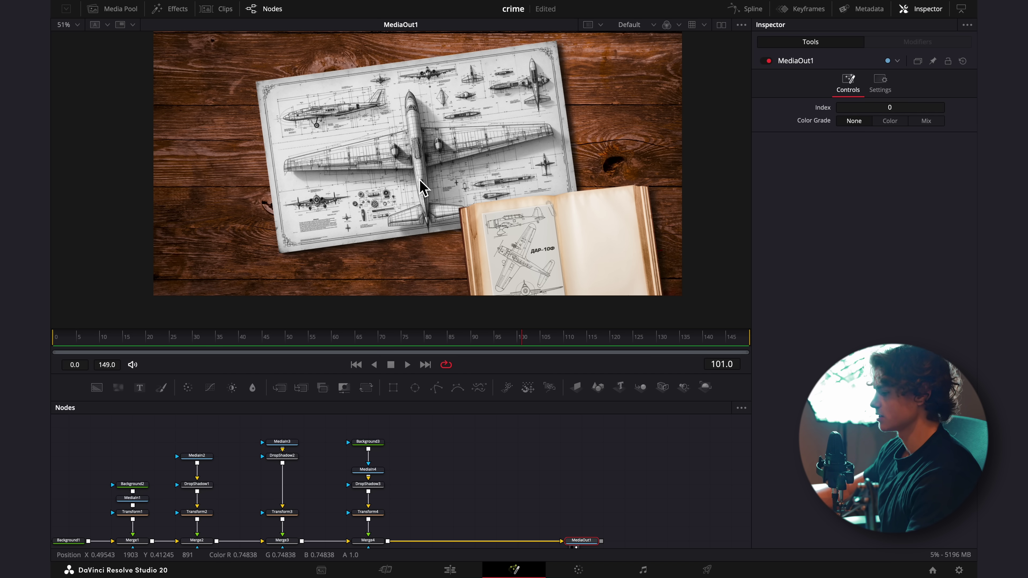
drag(429, 196, 368, 183)
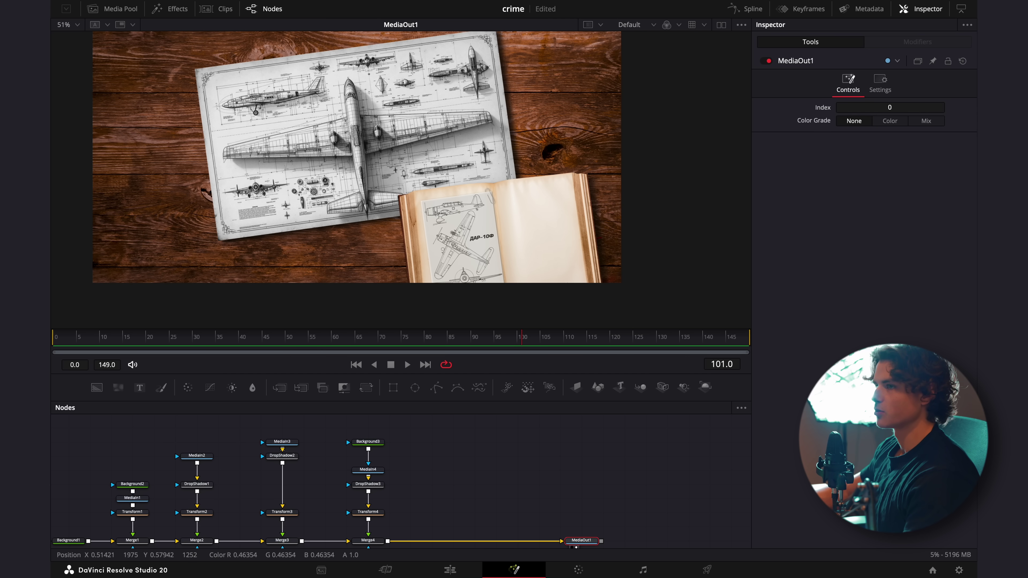
scroll(438, 422, down, 3)
scroll(438, 422, right, 2)
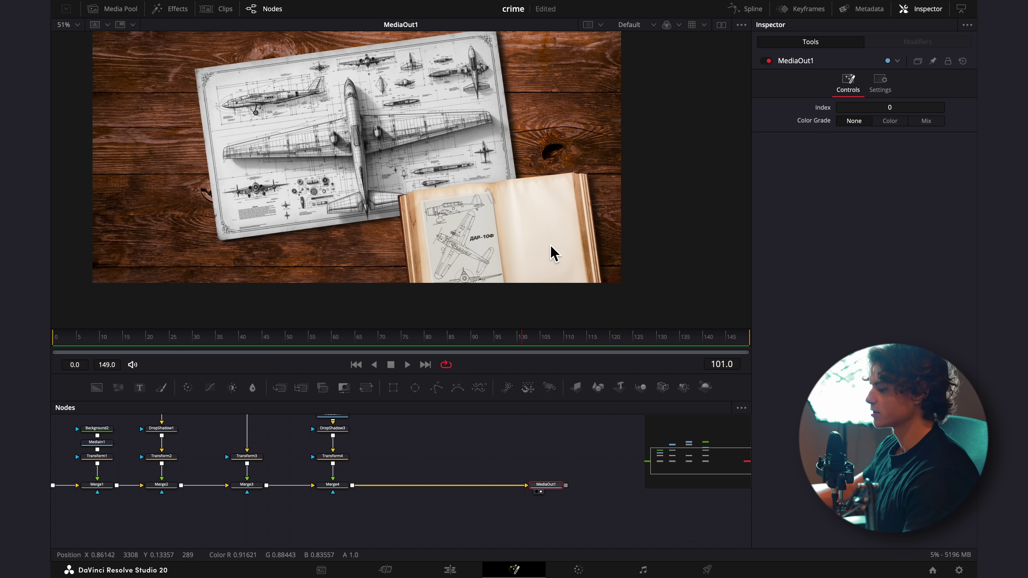
- Add a Transform after the WW II spotter-card image and rotate the card into the open book
click(337, 485)
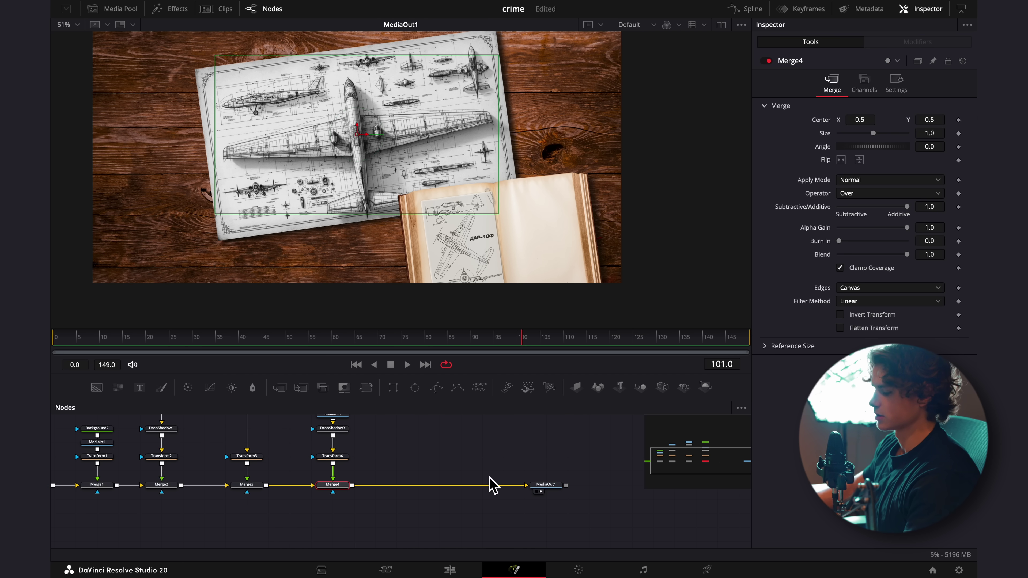
key(shift+space)
text(e)
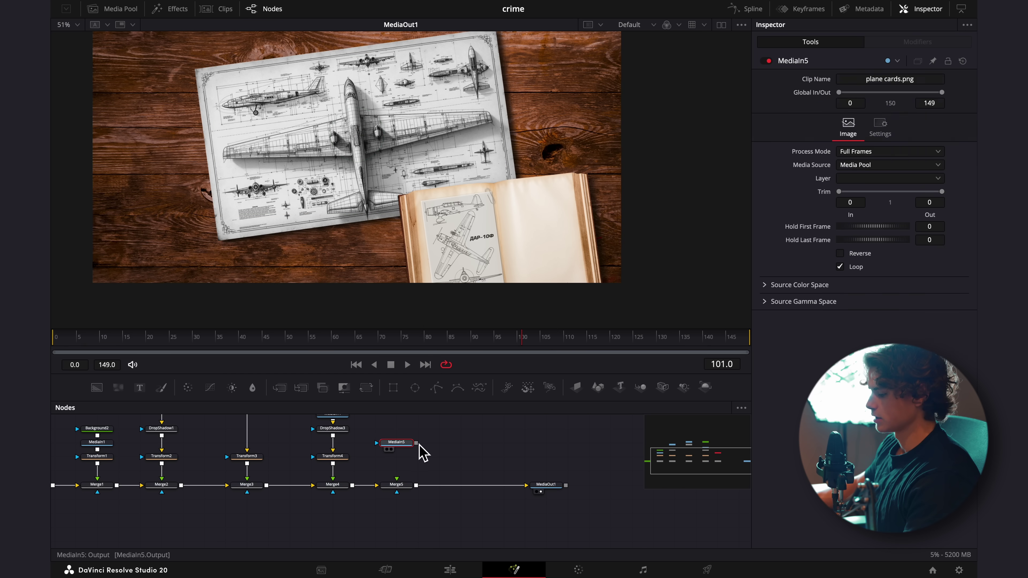
key(shift+space)
text(tran)
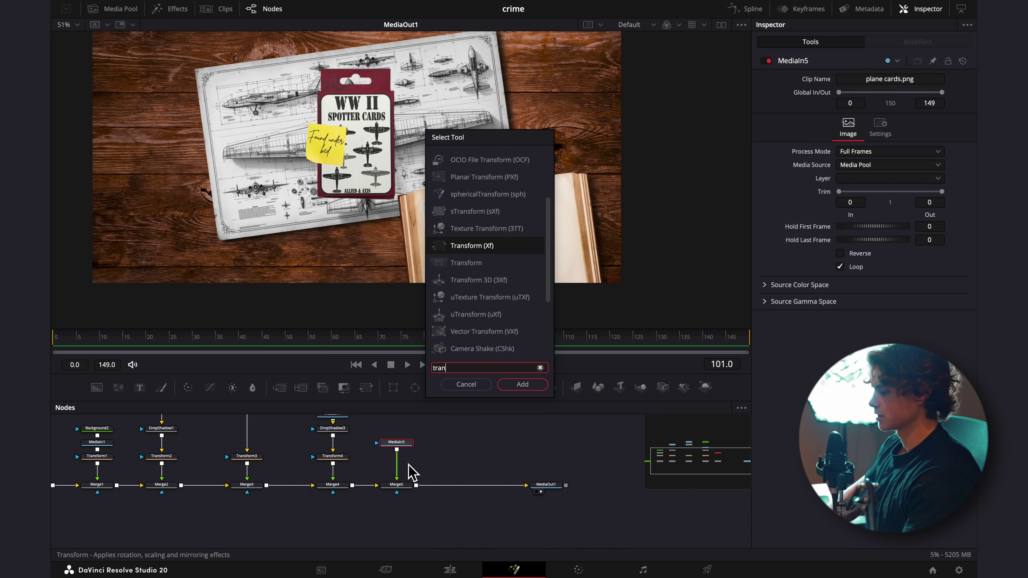
key(Return)
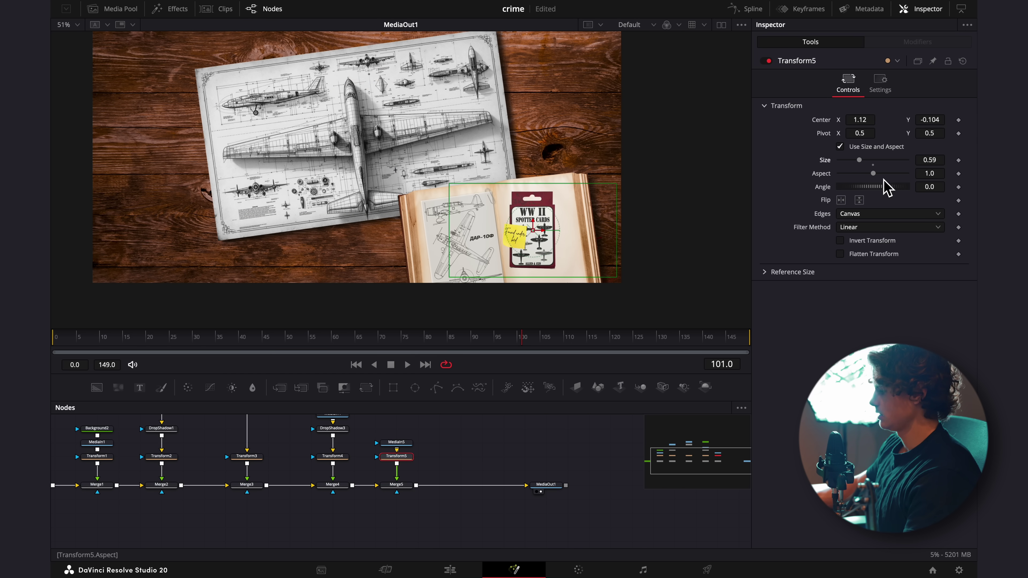
drag(884, 186, 881, 193)
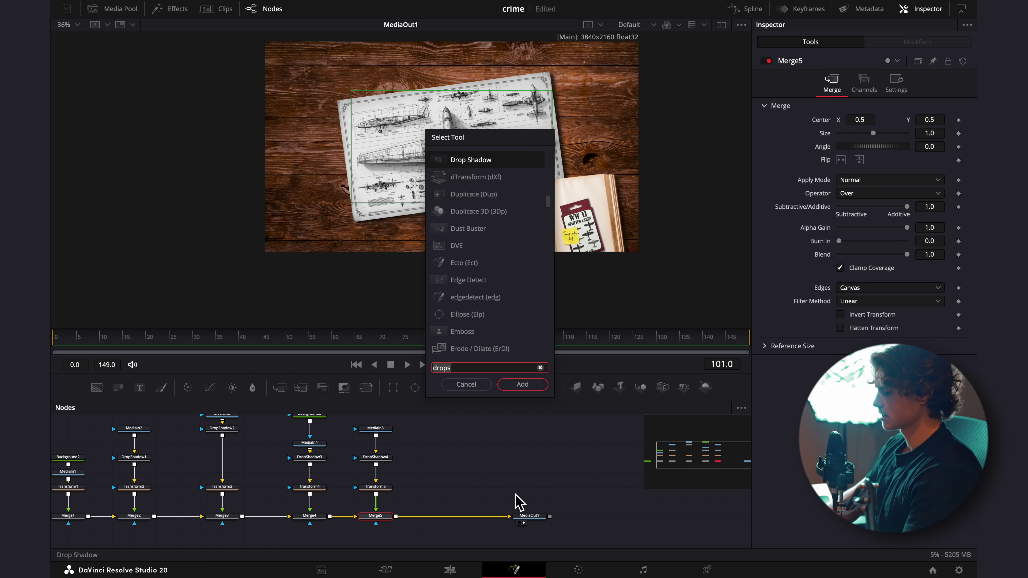
- Insert Merge6 before the output and wire a new Text+ node into it
text(merge)
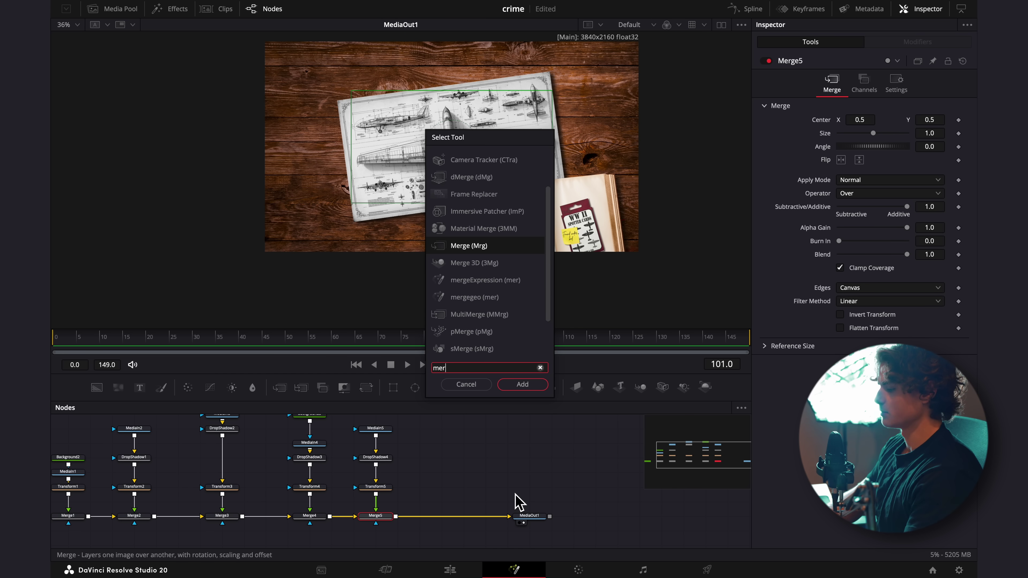
key(Return)
drag(404, 493, 475, 472)
drag(484, 458, 469, 519)
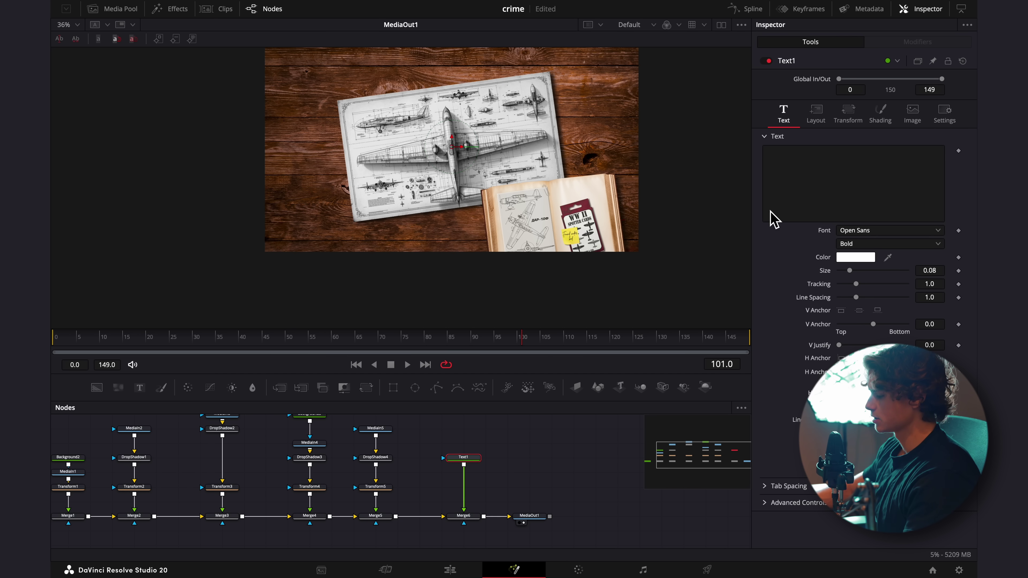
- Set Text1 to 'APP Airline ww2' in SignPainter HouseScript, coloured dark brown
click(765, 156)
text(APP Airline ww2)
drag(812, 152, 768, 158)
click(812, 161)
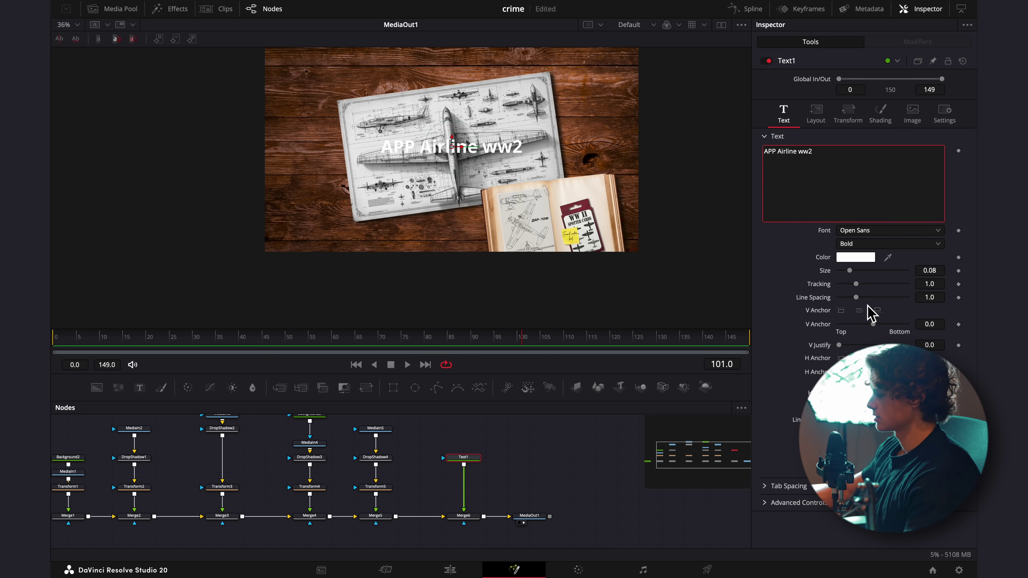
click(861, 231)
scroll(869, 295, down, 5)
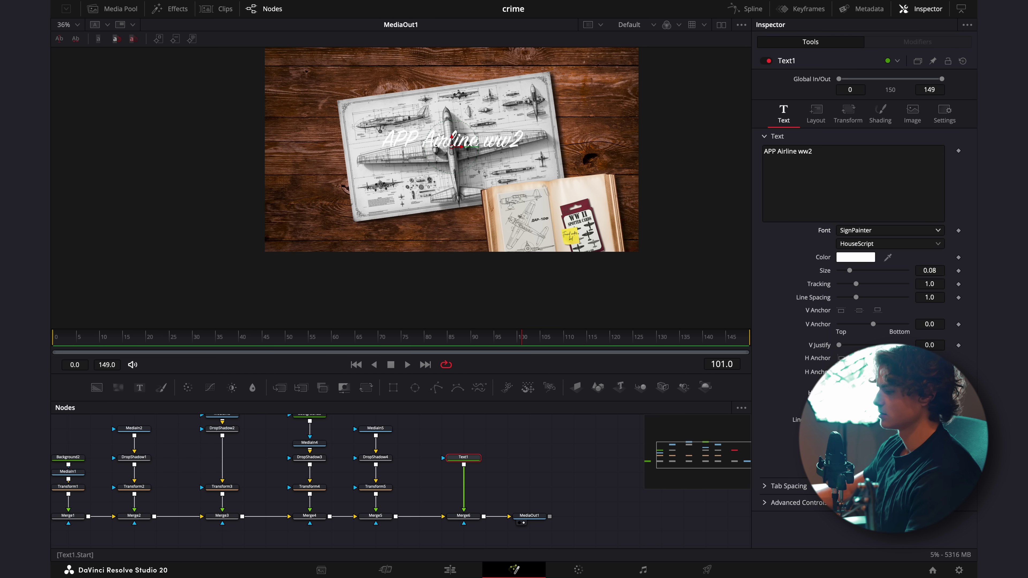
click(858, 259)
click(670, 73)
drag(688, 283, 759, 291)
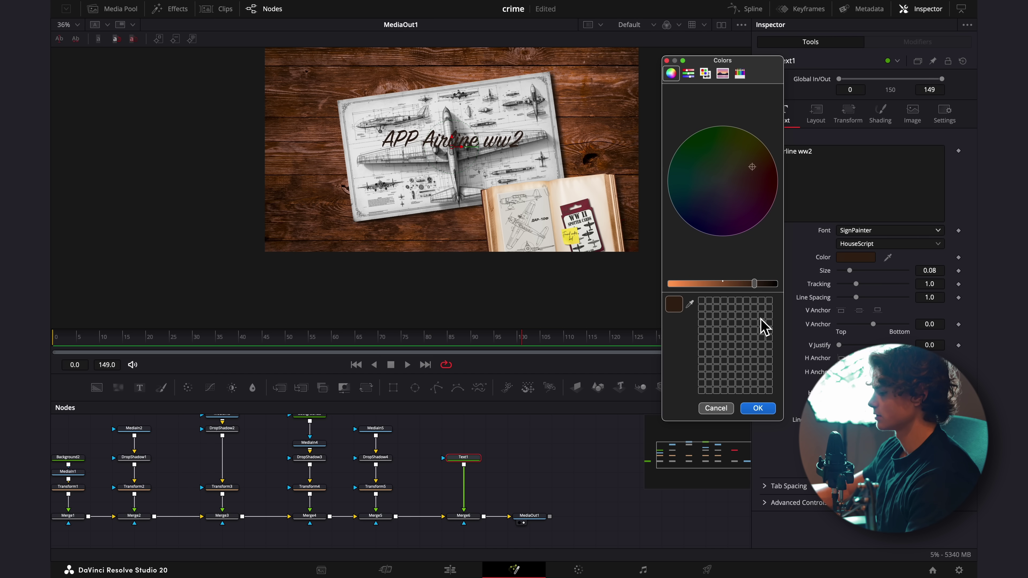
click(757, 408)
- Shrink the title onto the book with Transform6, then drag in airplane.png
key(shift+space)
text(trans)
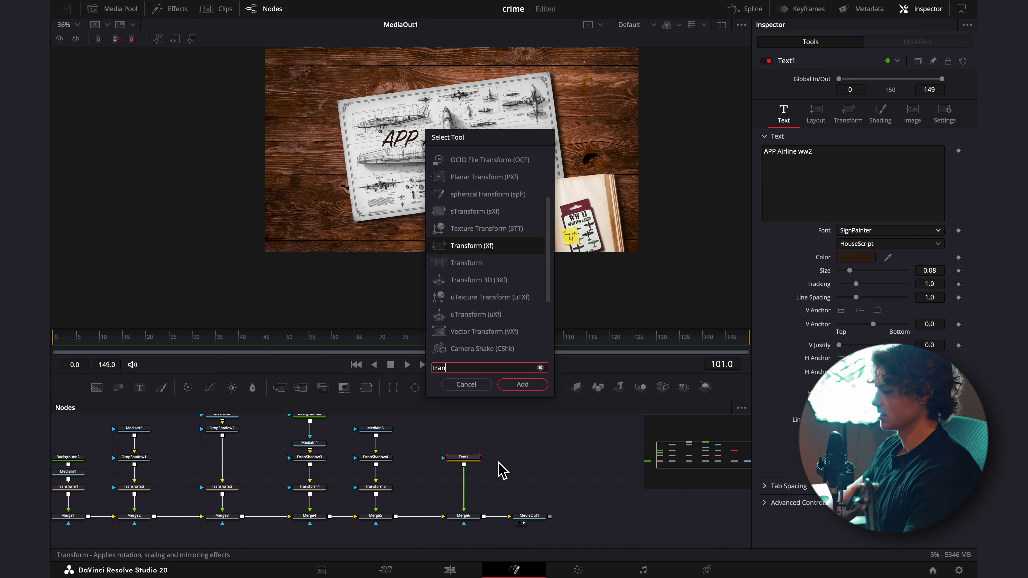
key(Return)
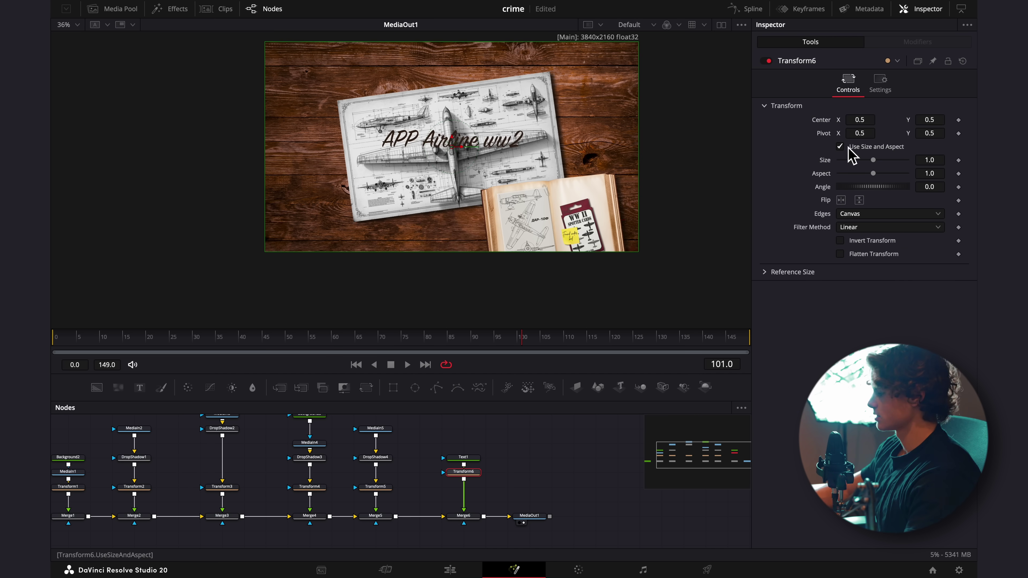
drag(873, 160, 854, 160)
drag(933, 120, 930, 124)
drag(857, 119, 890, 119)
drag(854, 160, 876, 187)
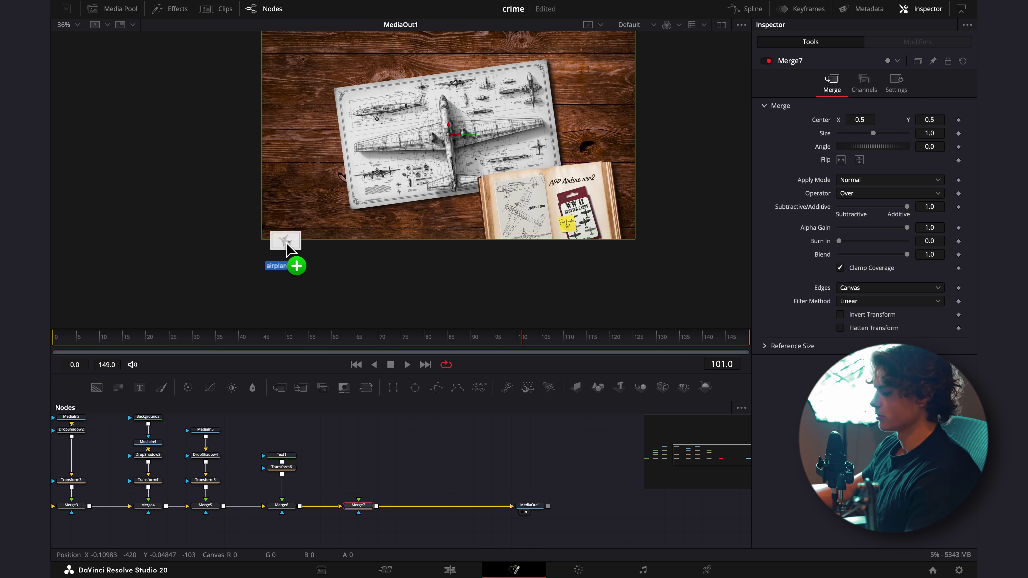
drag(287, 247, 358, 508)
key(shift+space)
- Add Transform7 to rotate the airplane and place it at the lower left
text(mer)
key(BackSpace)
key(BackSpace)
key(BackSpace)
text(tran)
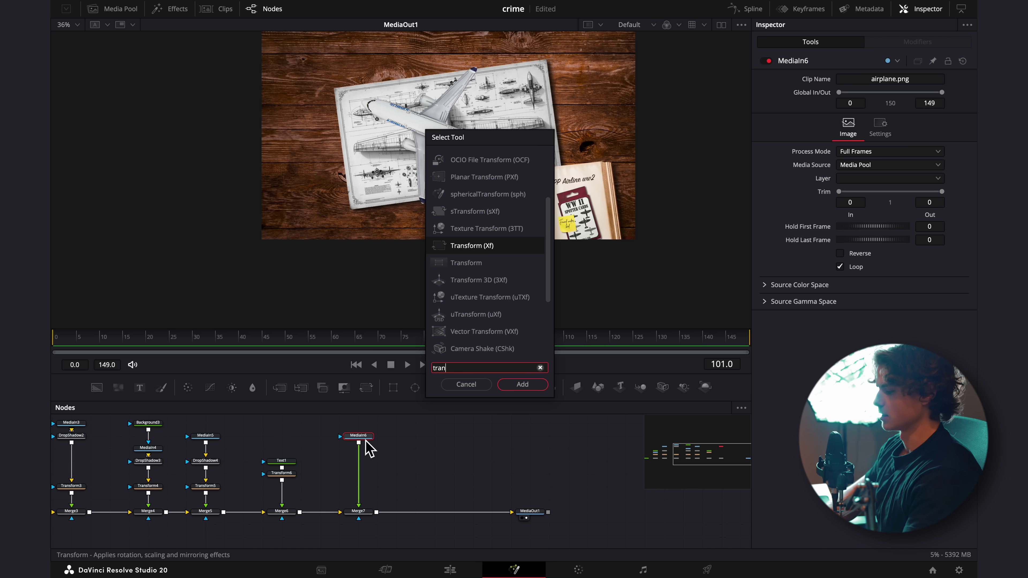
key(Return)
drag(875, 187, 857, 199)
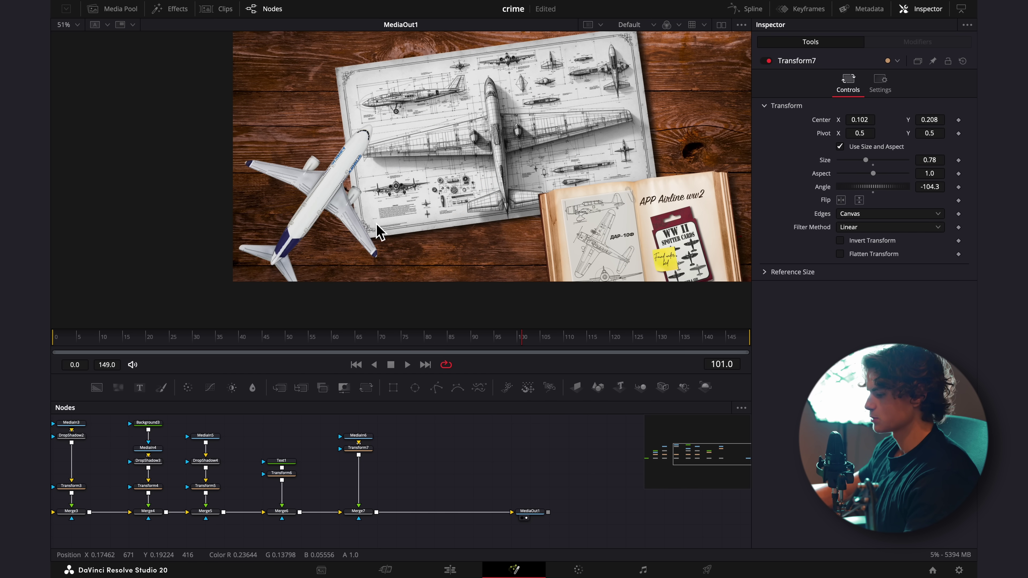
drag(358, 448, 358, 486)
- Give the airplane DropShadow5 with drop distance 0.0787 and insert Merge8
click(358, 436)
key(shift+space)
text(drops)
key(Return)
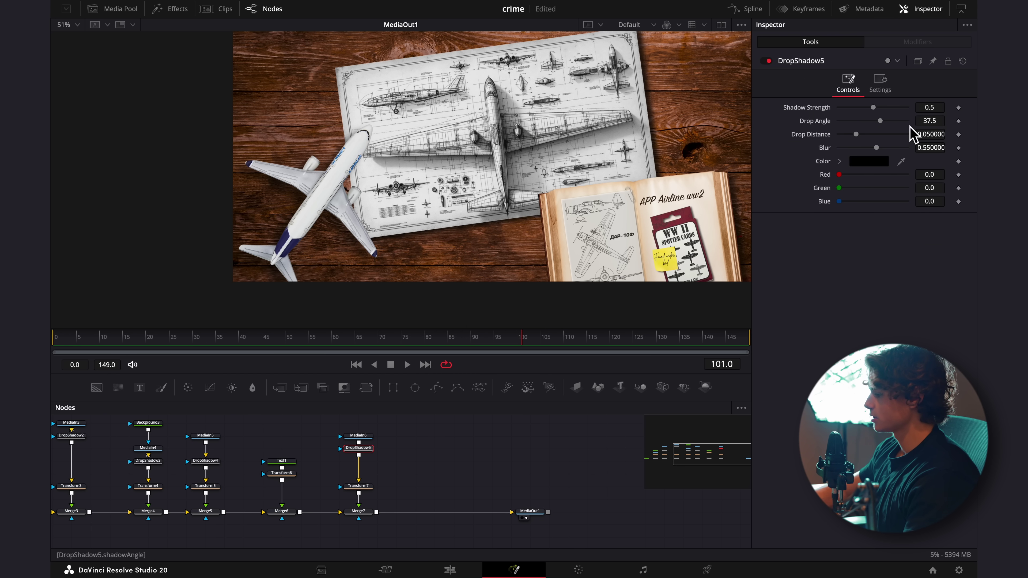
drag(857, 136, 867, 137)
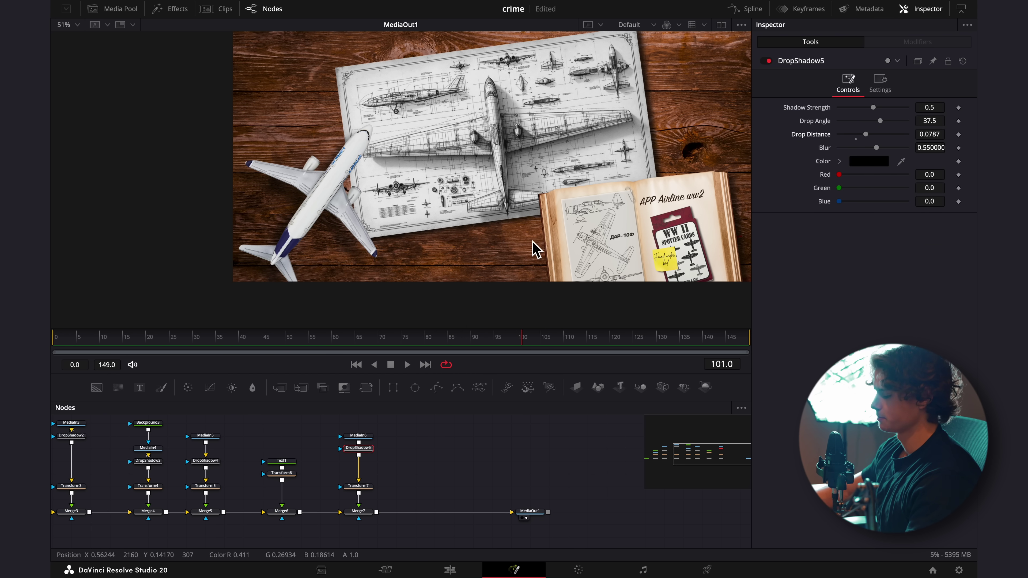
drag(322, 387, 434, 512)
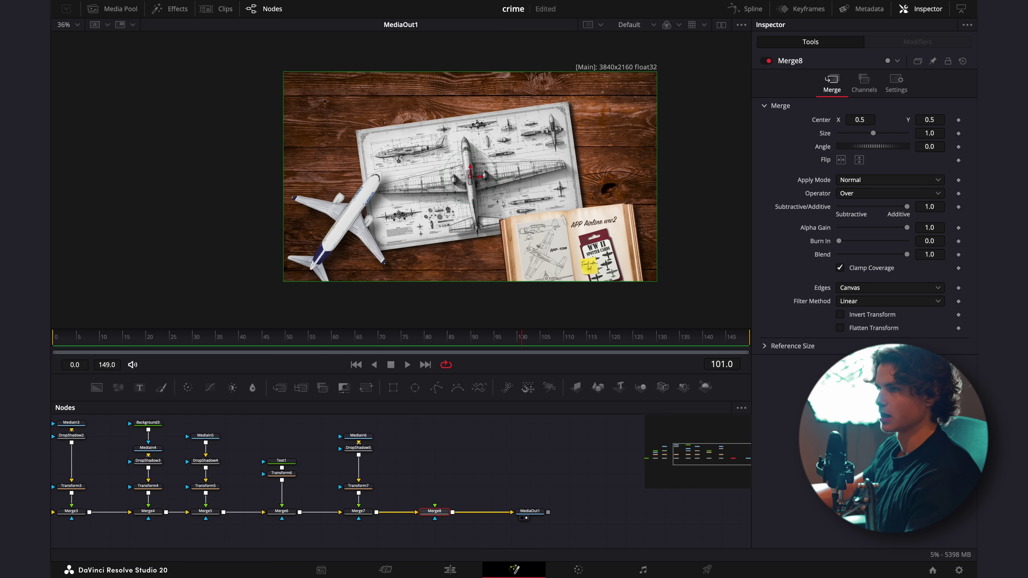
- Drag in the What's That Plane book image and shift it up and left into the top-left corner
drag(458, 27, 471, 459)
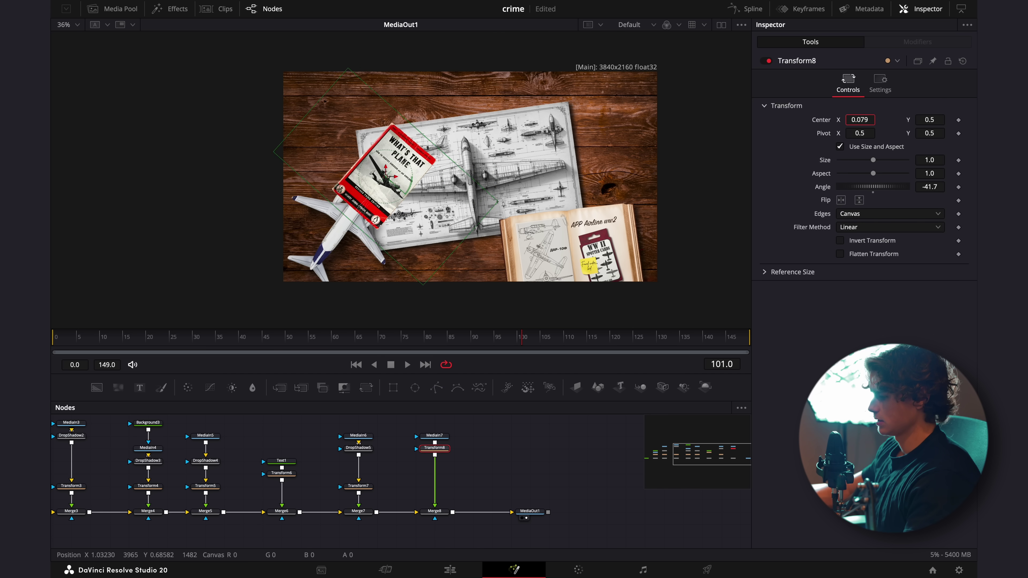
drag(860, 120, 866, 124)
mouse_move(929, 124)
mouse_down()
mouse_move(939, 123)
mouse_move(929, 125)
mouse_up()
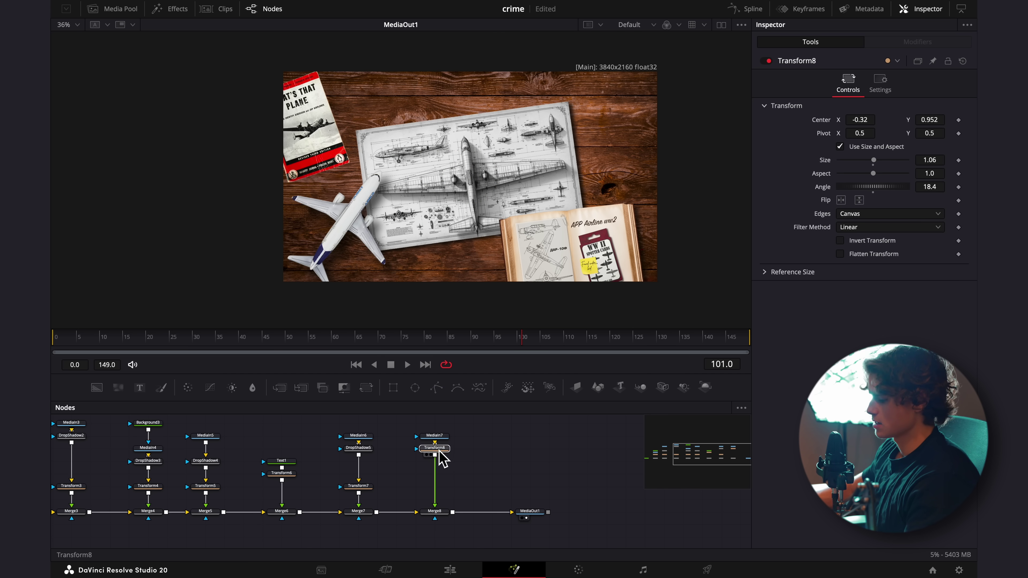
mouse_move(436, 448)
mouse_down()
mouse_move(442, 473)
mouse_move(445, 431)
mouse_up()
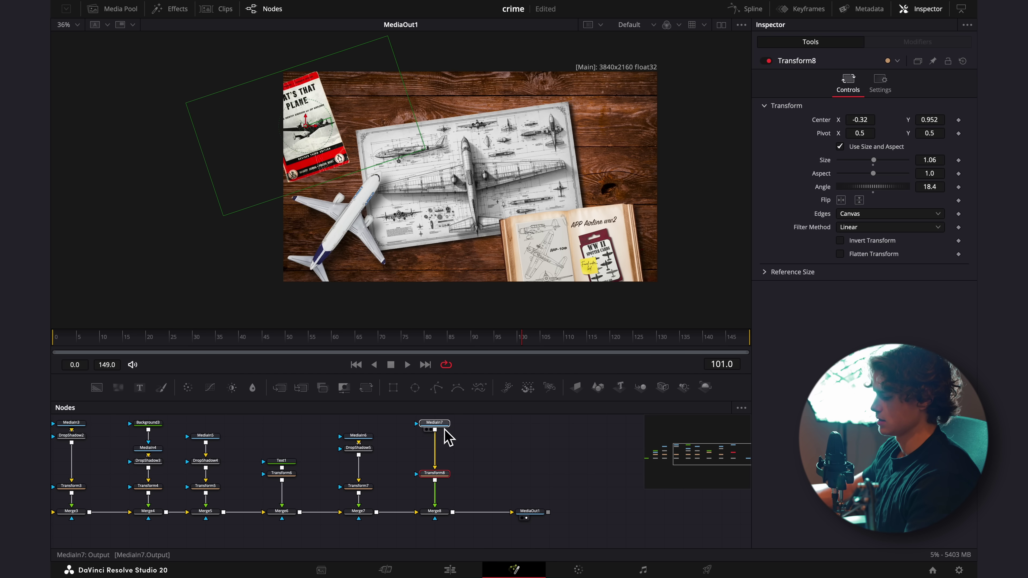
click(434, 423)
key(shift+space)
- Add DropShadow6 to the book, then bring in the newspaper clipping and position it at upper right
text(drop)
key(Return)
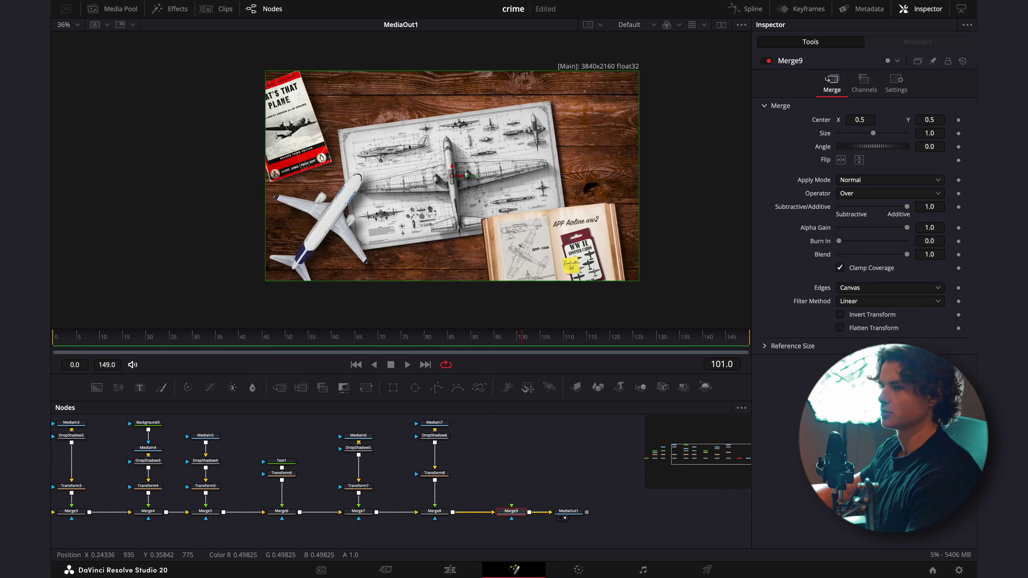
drag(448, 211, 511, 506)
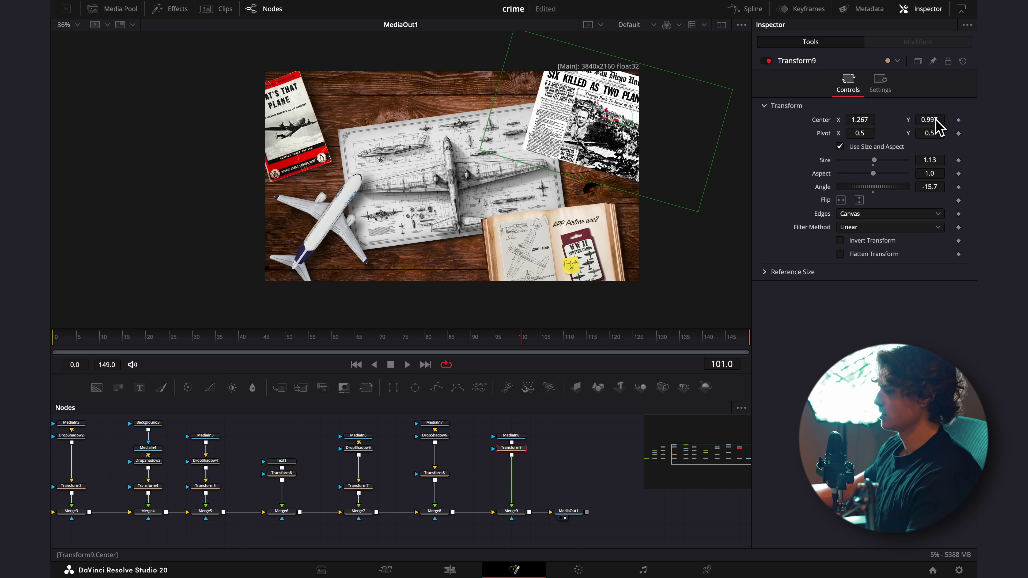
drag(930, 120, 936, 123)
drag(874, 187, 877, 188)
drag(935, 120, 933, 122)
drag(860, 120, 866, 120)
- Add a drop shadow to the newspaper and a low-alpha Background wired into its mask
key(ctrl+v)
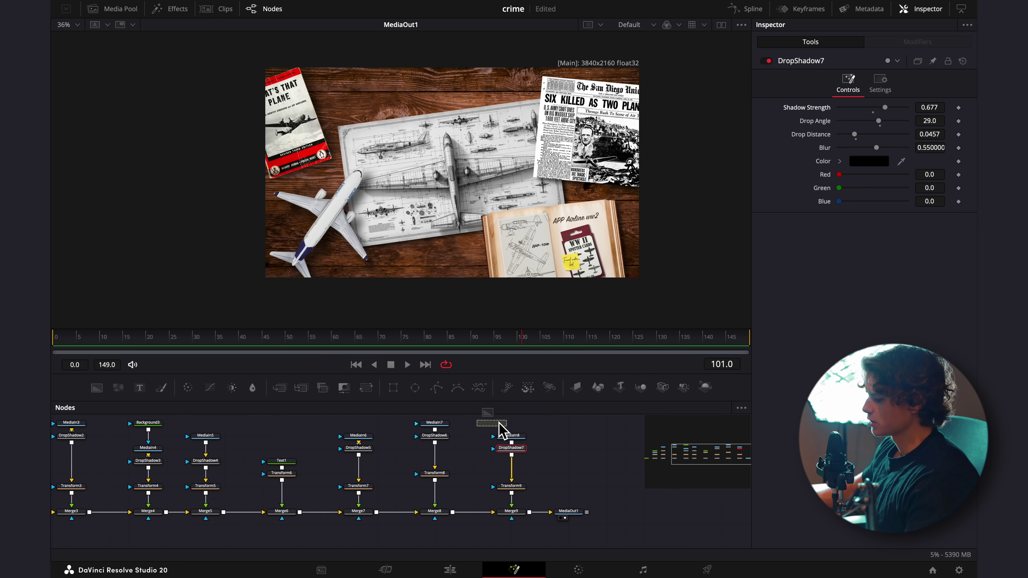
key(ctrl+v)
drag(533, 459, 516, 475)
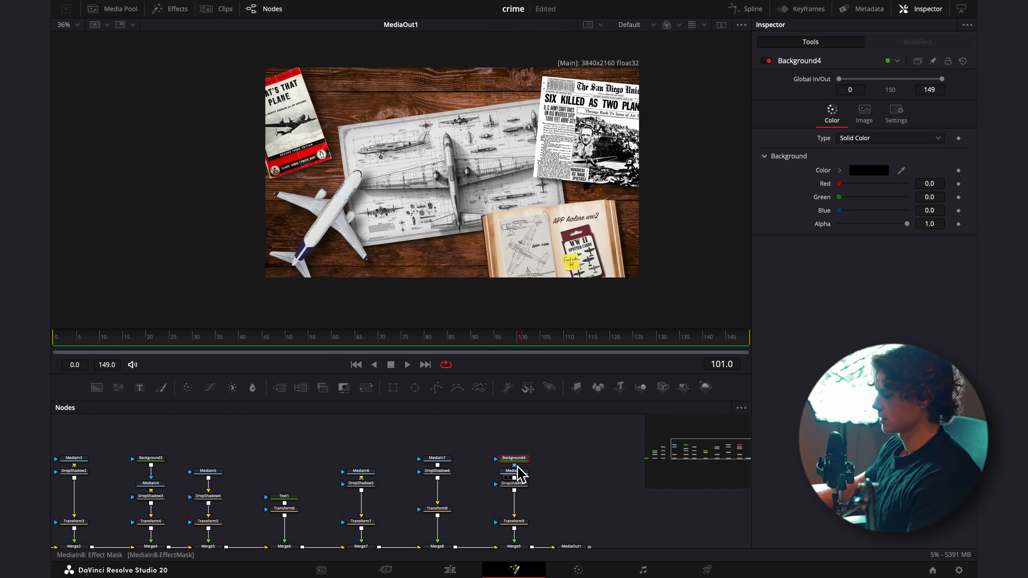
drag(906, 223, 894, 230)
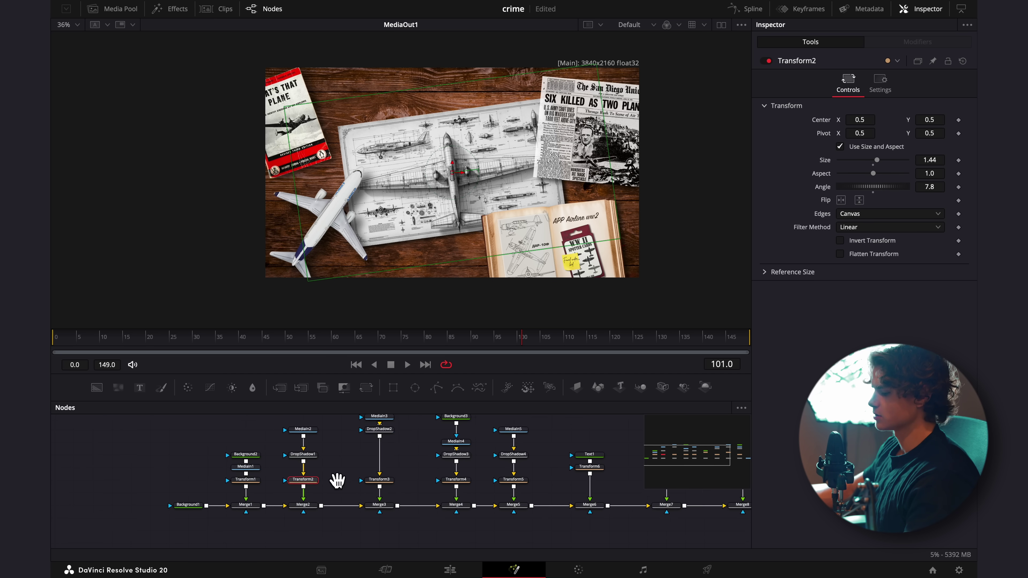
drag(337, 477, 381, 511)
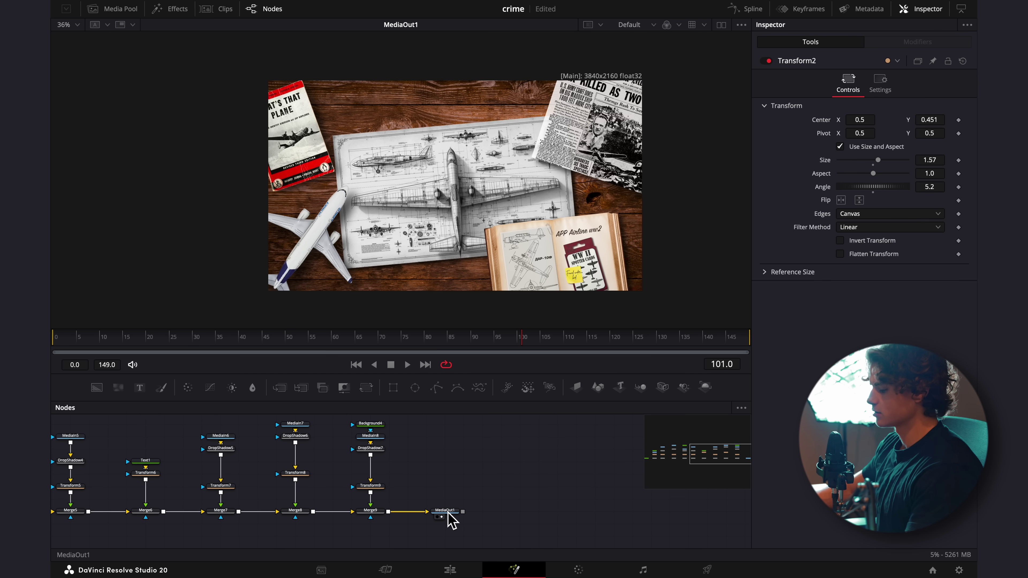
- Insert Merge10 and add a Background with a Rectangle mask of reduced height
drag(449, 516, 576, 521)
click(435, 512)
key(shift+space)
text(merge)
key(Return)
drag(97, 387, 463, 506)
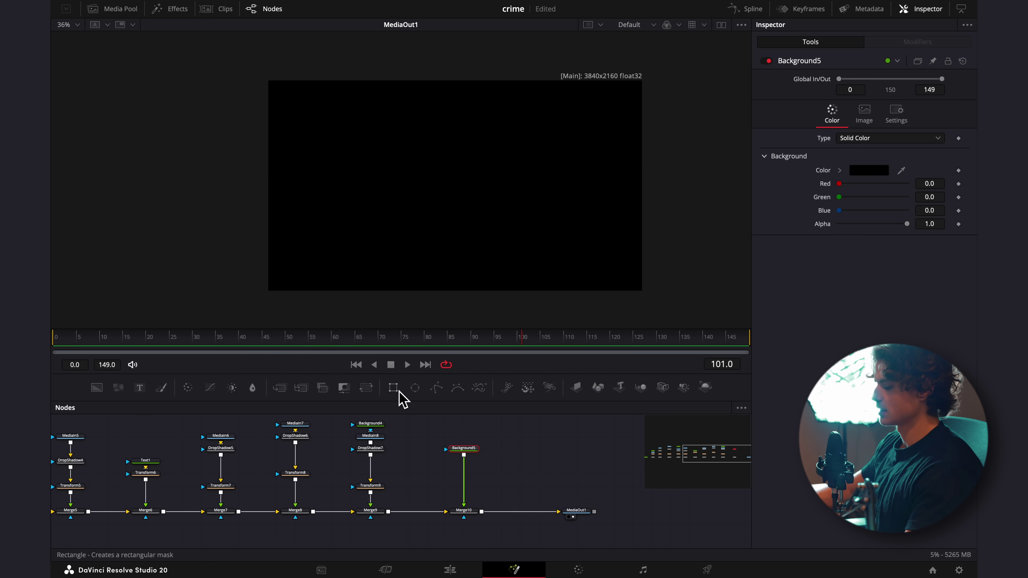
click(393, 387)
mouse_move(868, 243)
mouse_down()
mouse_move(856, 246)
mouse_move(870, 237)
mouse_move(862, 231)
mouse_move(854, 248)
mouse_up()
- Move the box up onto the blueprint with Transform10, round its corners and lower its alpha
click(465, 449)
key(shift+space)
text(tran)
key(Return)
drag(963, 122, 918, 164)
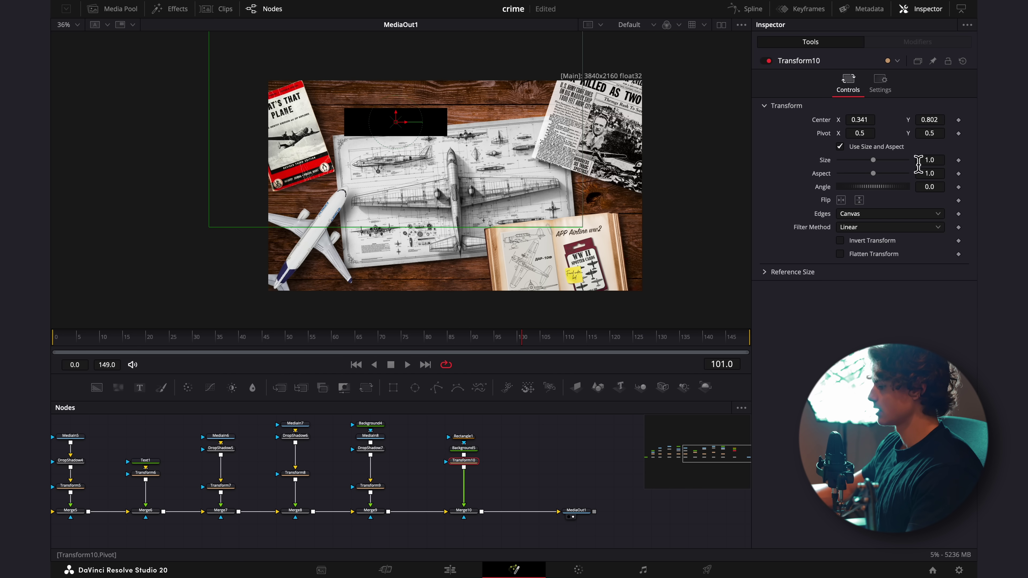
click(462, 436)
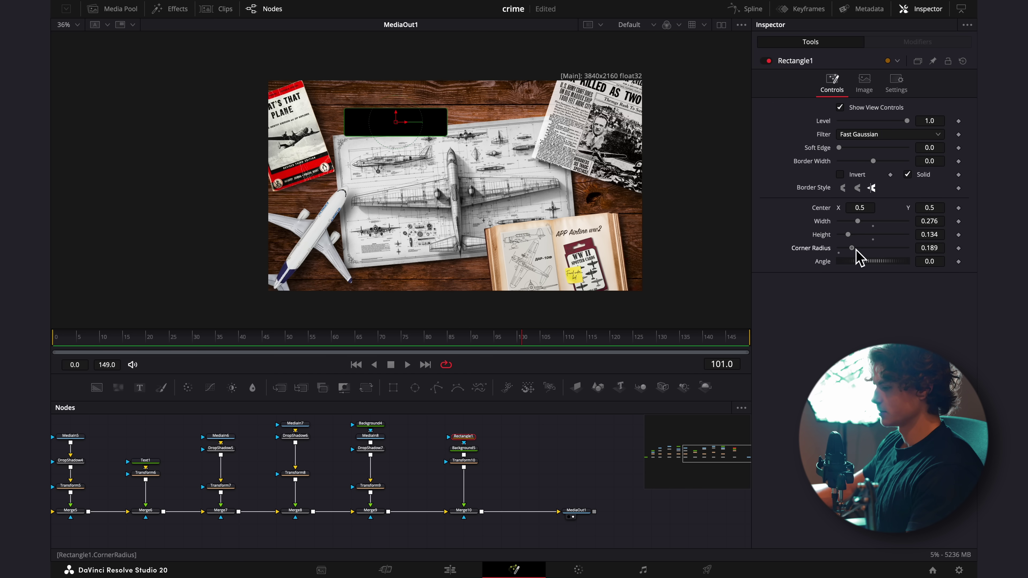
drag(859, 249, 870, 249)
click(464, 448)
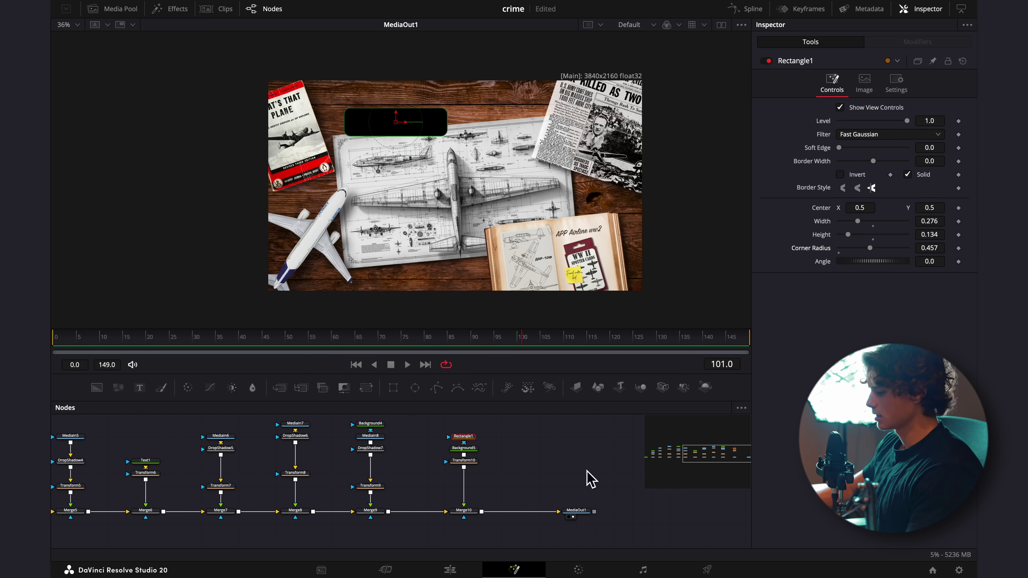
drag(907, 224, 892, 235)
- Insert an SMOutline on the label box, add a drop shadow, and tilt it about 7.8°
key(ctrl+v)
drag(537, 470, 459, 481)
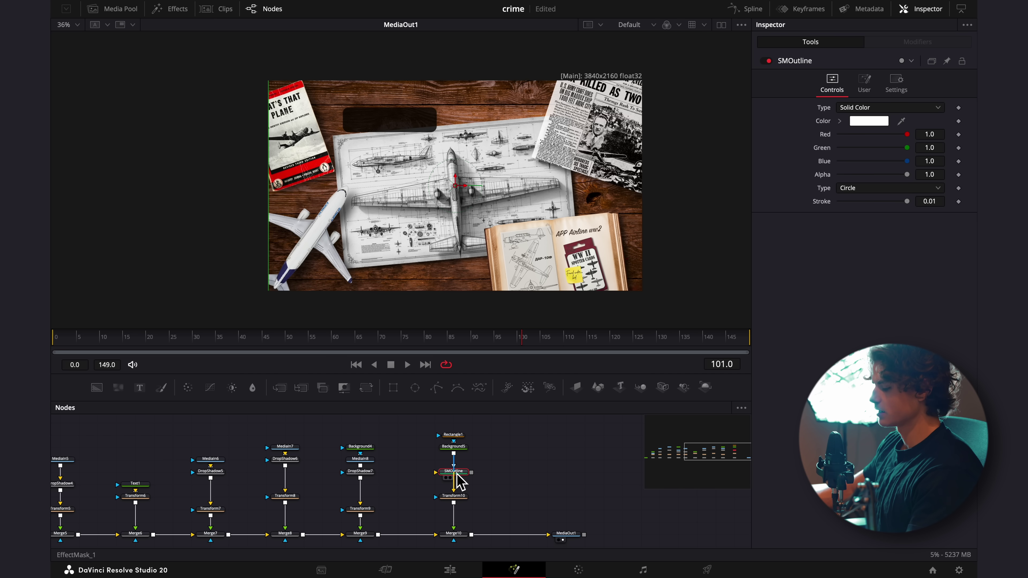
scroll(409, 114, up, 5)
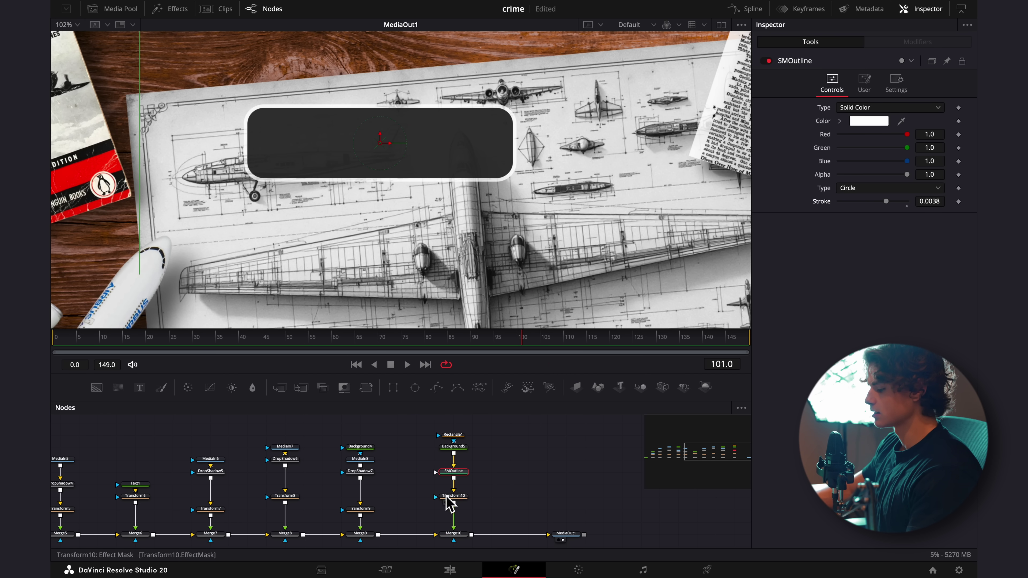
key(ctrl+minus)
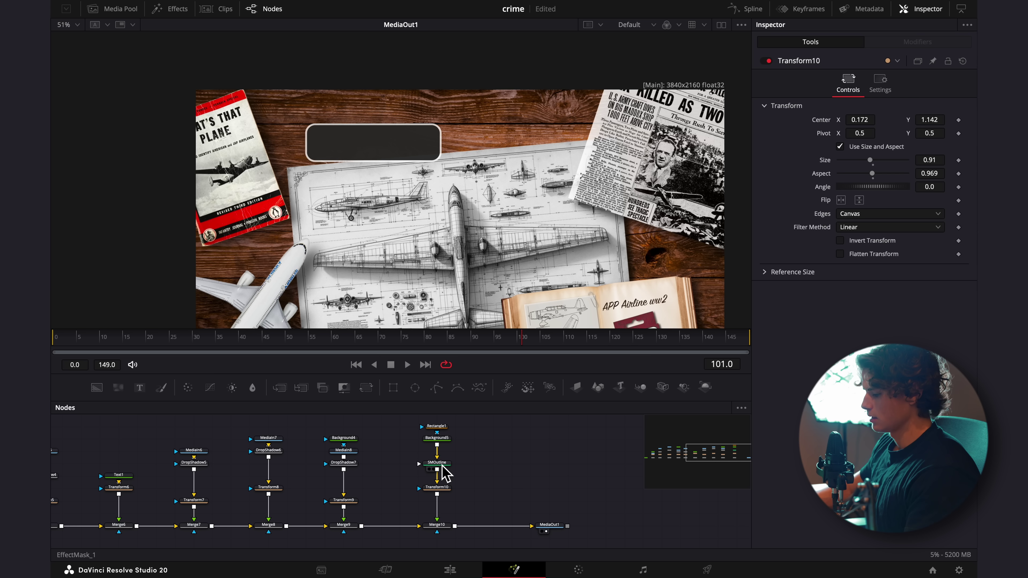
key(shift+space)
text(drops)
key(Return)
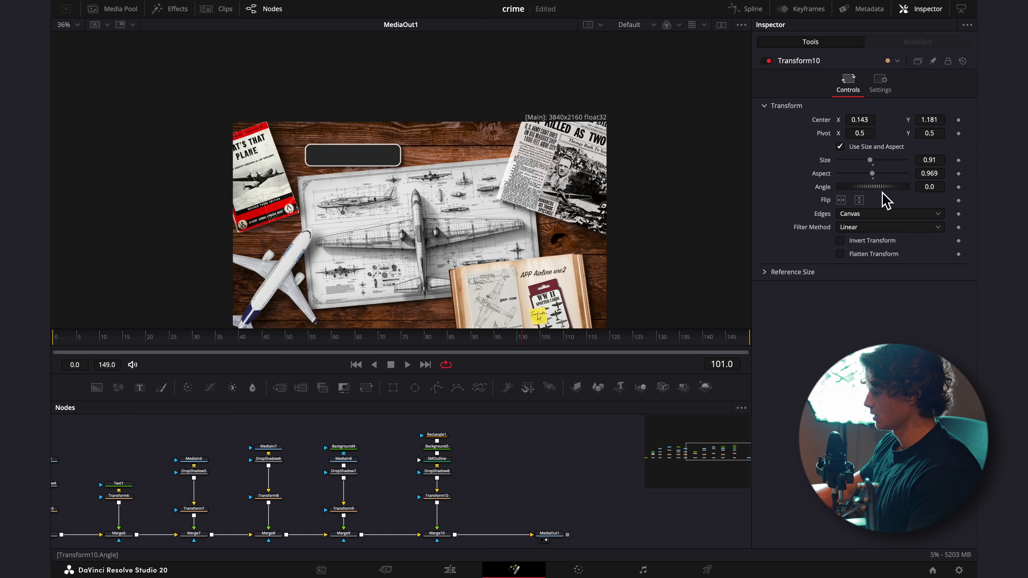
drag(879, 187, 877, 190)
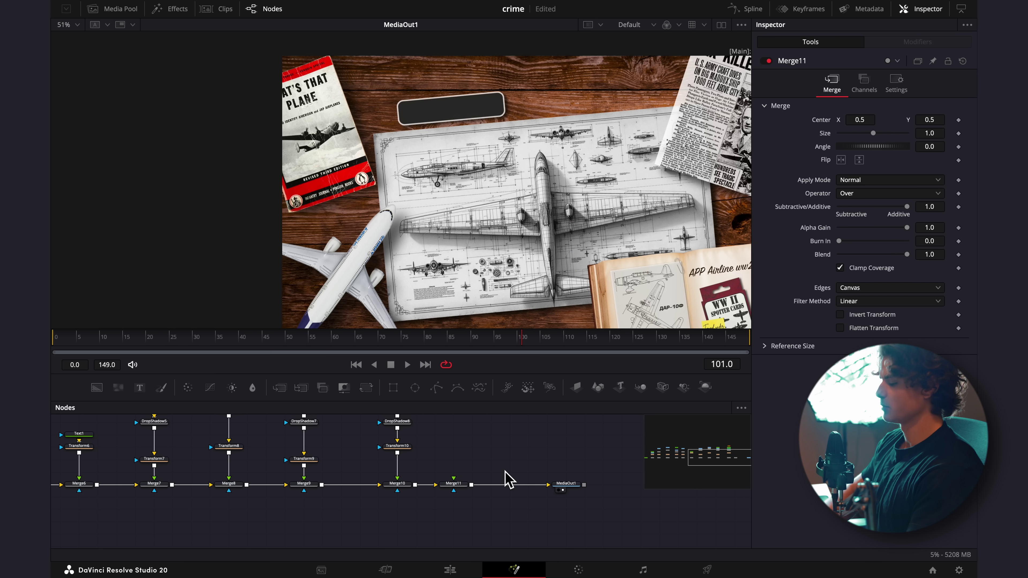
- Search the Select Tool list for the 'pjt' text templates
key(shift+space)
text(mer)
key(BackSpace)
key(BackSpace)
key(BackSpace)
text(pjt_LetterZoomIn_ta)
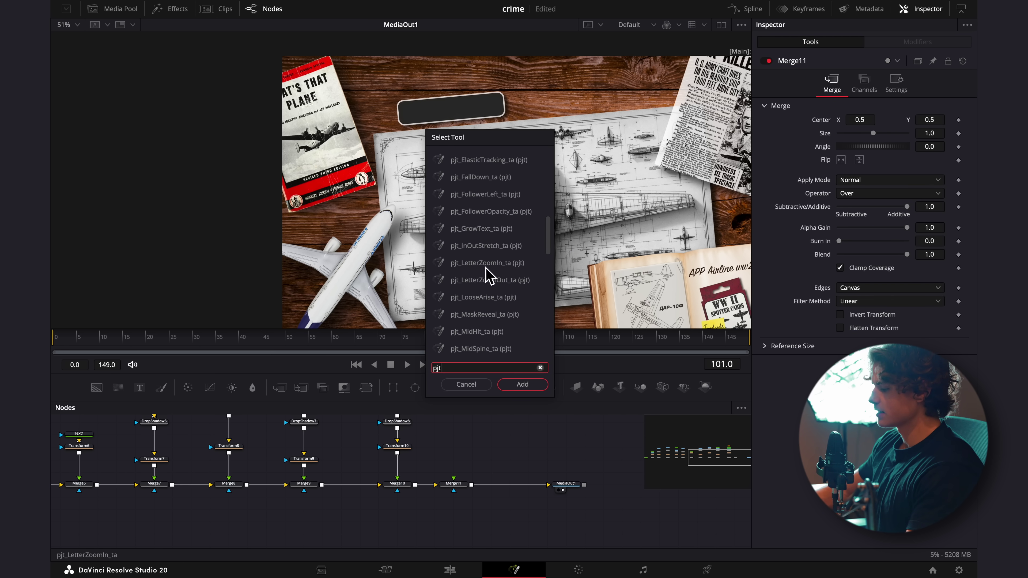
- Add the pjt_LetterZoomIn_ta template into Merge11's foreground and set its text to 'Sep 1, 1939'
click(486, 264)
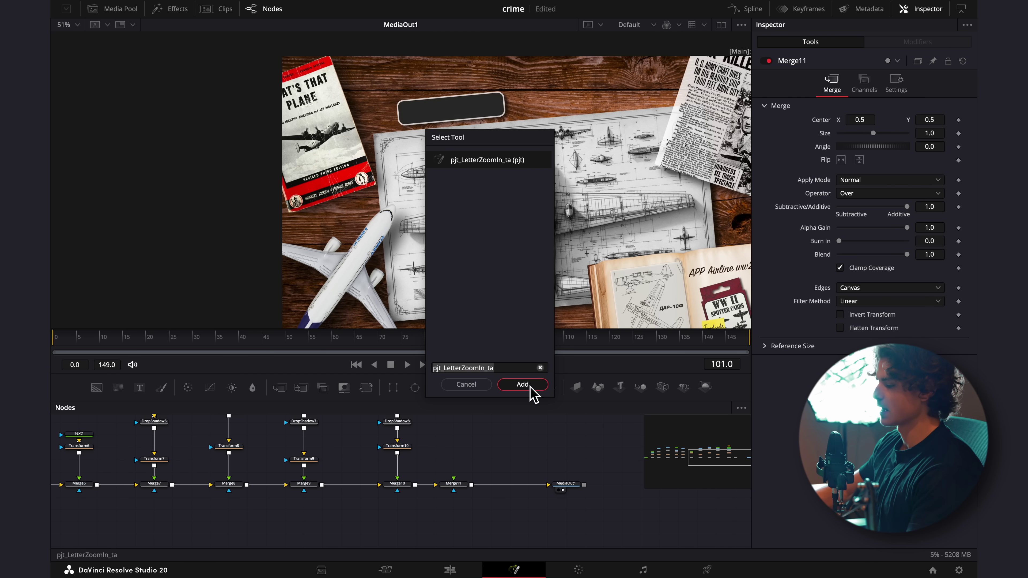
click(522, 384)
drag(472, 435, 464, 484)
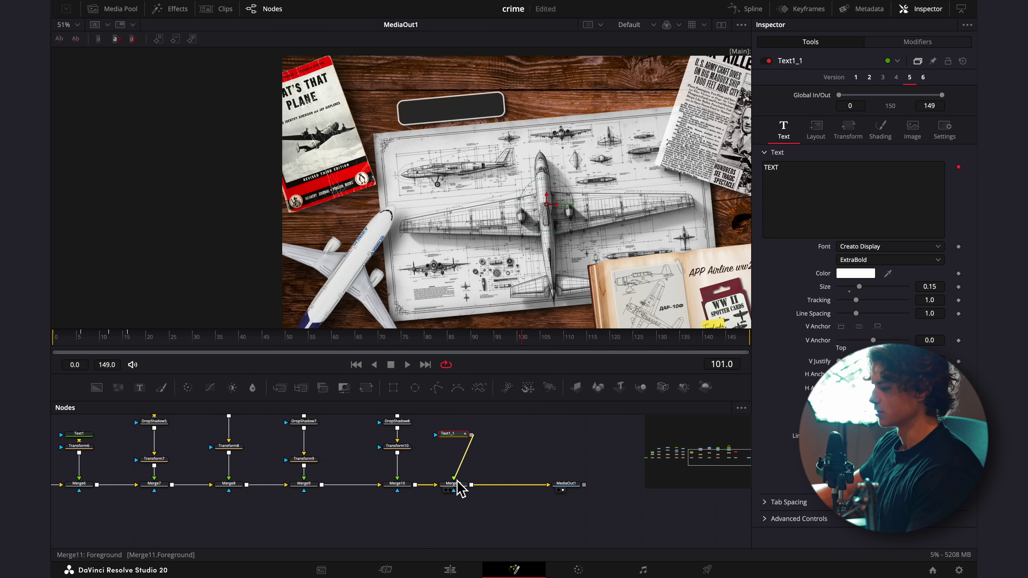
click(849, 195)
key(ctrl+a)
text(Sep 1, 1939)
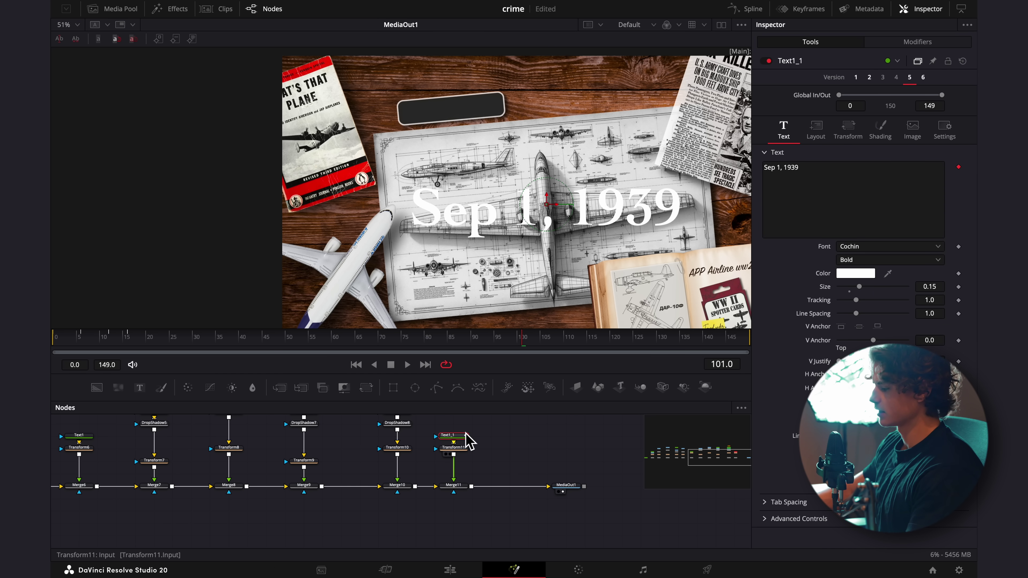
- Shrink the date to about 0.27 and move it inside the black label, previewing the animation
click(454, 447)
drag(873, 160, 852, 160)
drag(929, 119, 941, 131)
drag(859, 120, 870, 151)
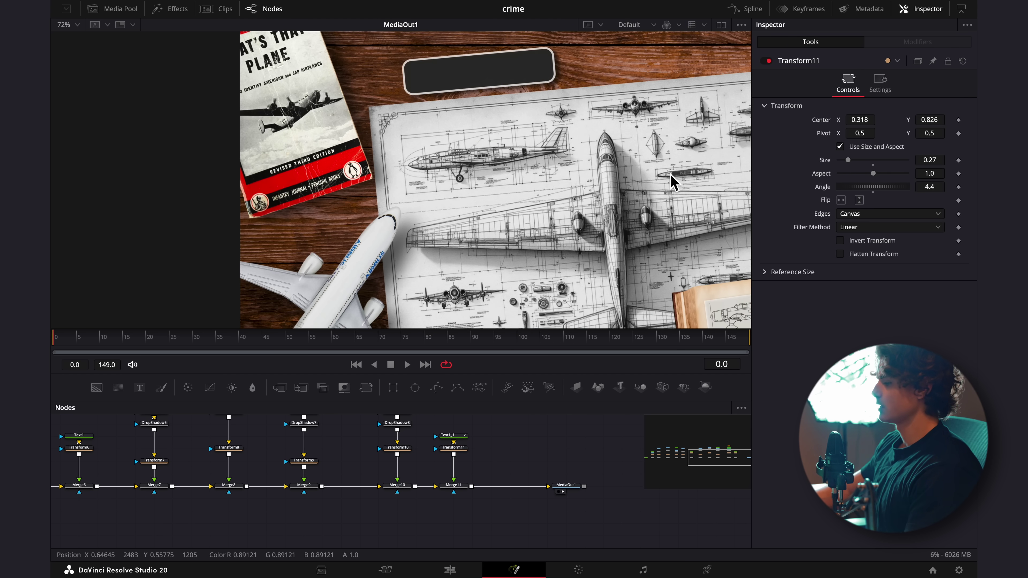
scroll(409, 322, up, 2)
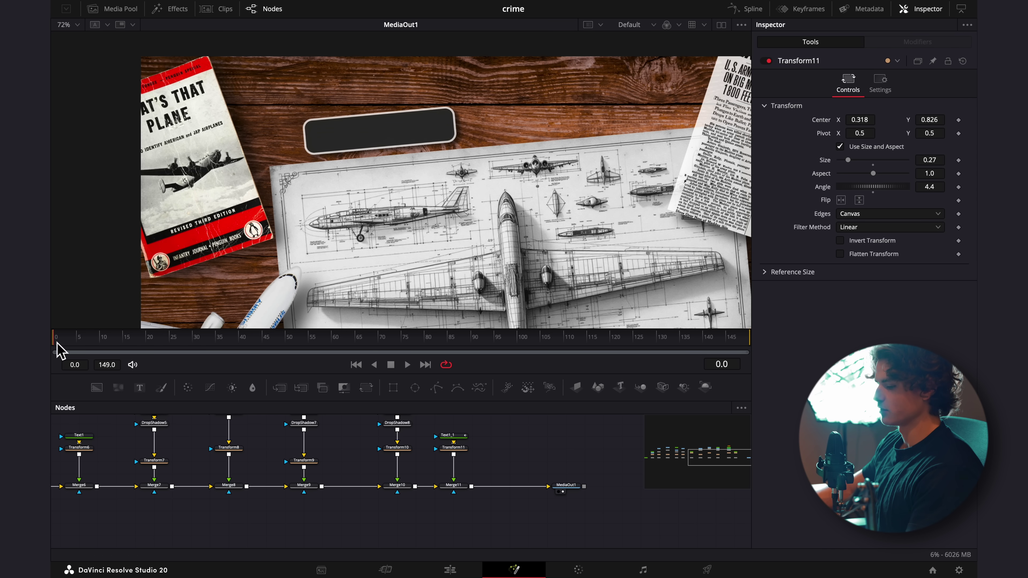
drag(61, 344, 248, 349)
scroll(458, 272, down, 2)
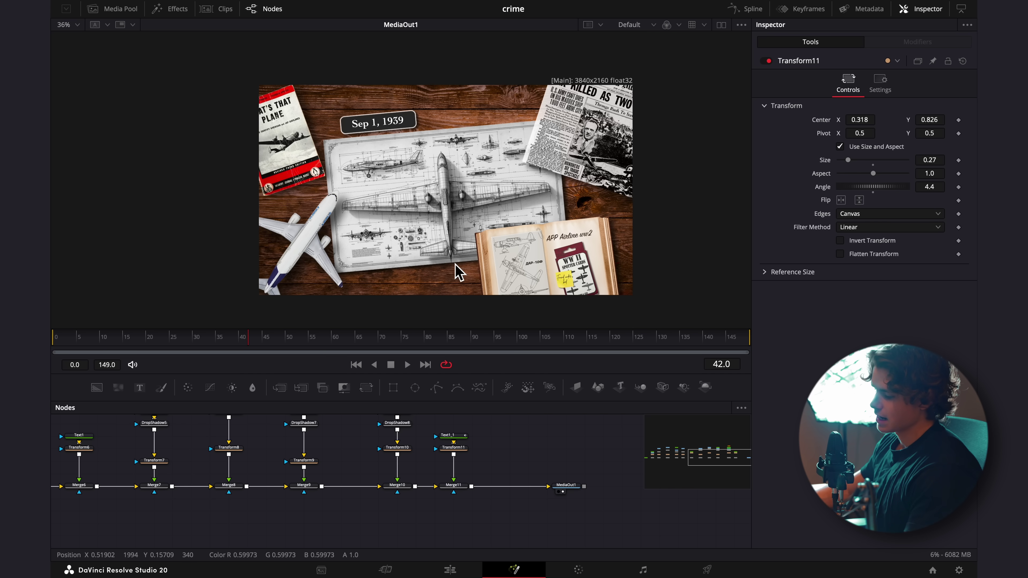
drag(530, 451, 416, 451)
drag(441, 485, 643, 486)
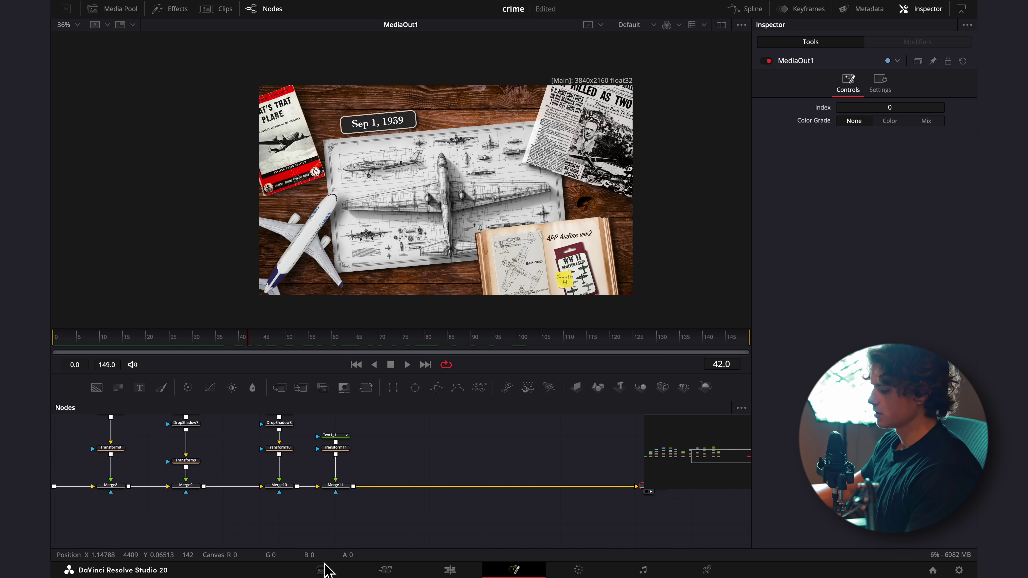
- Insert a Transform after Merge11 and connect a new Ellipse mask to it
click(283, 474)
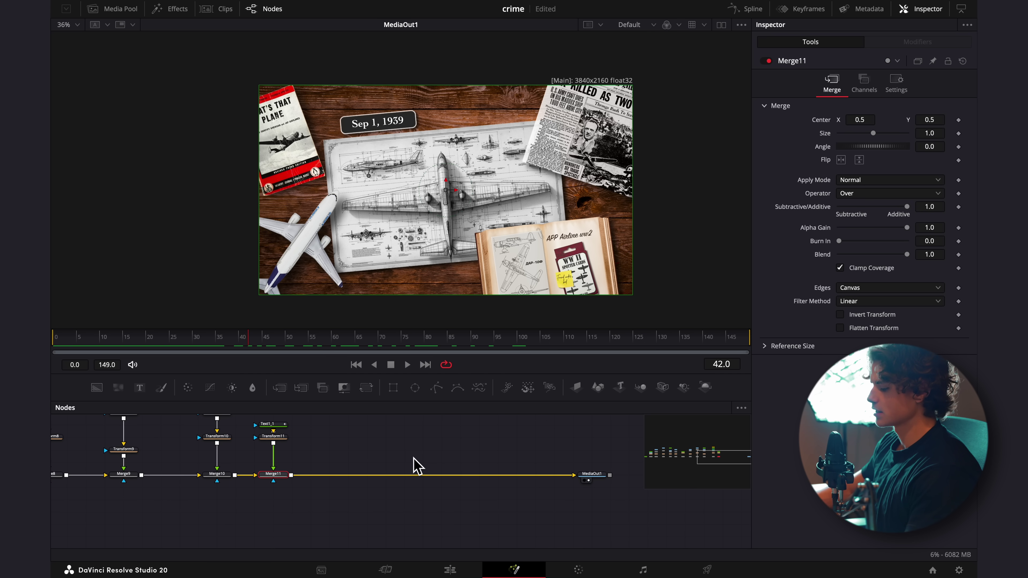
key(shift+space)
text(transform)
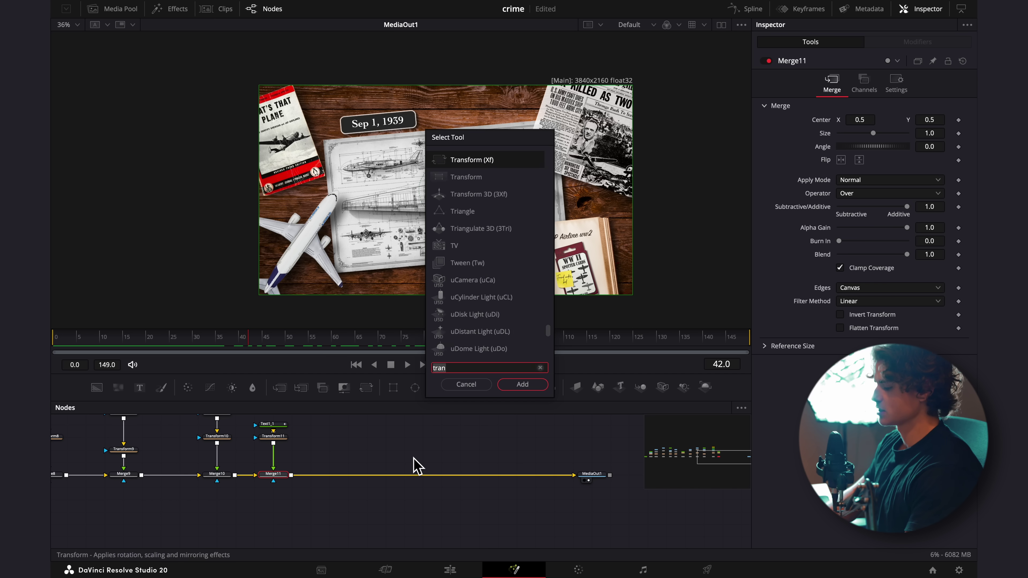
key(Return)
drag(310, 474, 374, 474)
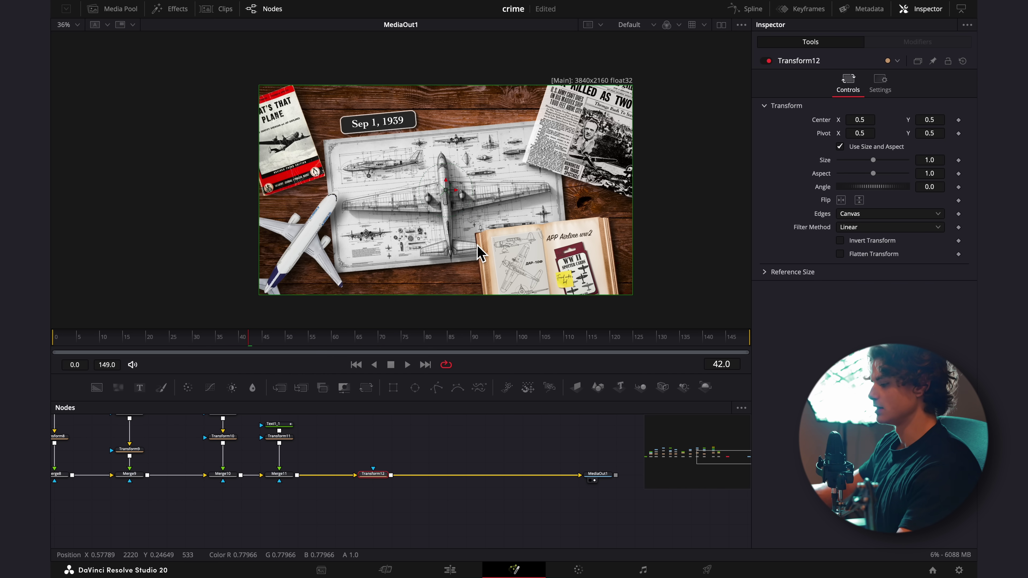
click(388, 459)
scroll(388, 459, up, 1)
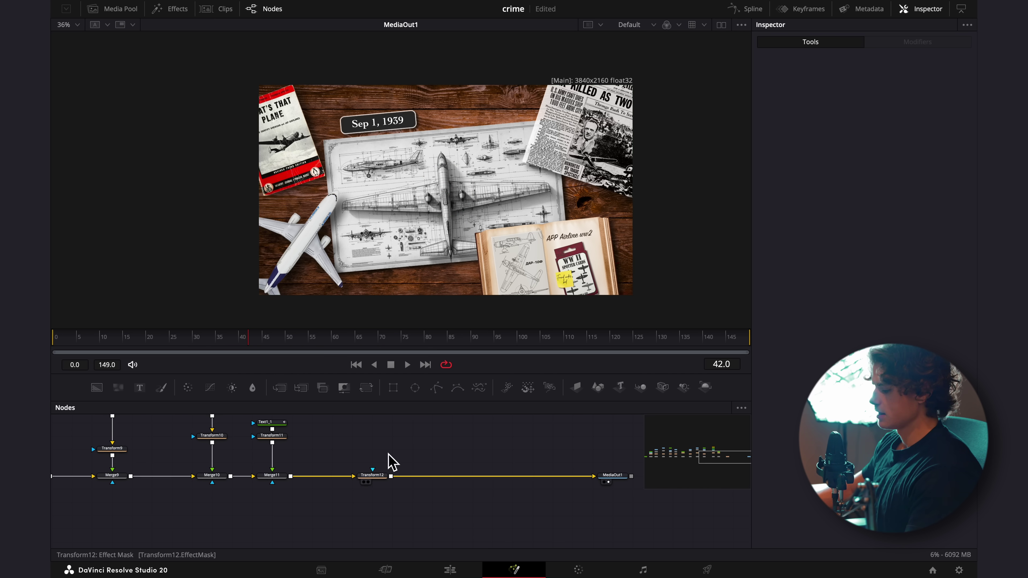
click(416, 388)
mouse_move(384, 470)
mouse_down()
mouse_move(385, 441)
mouse_move(396, 456)
mouse_move(376, 480)
mouse_up()
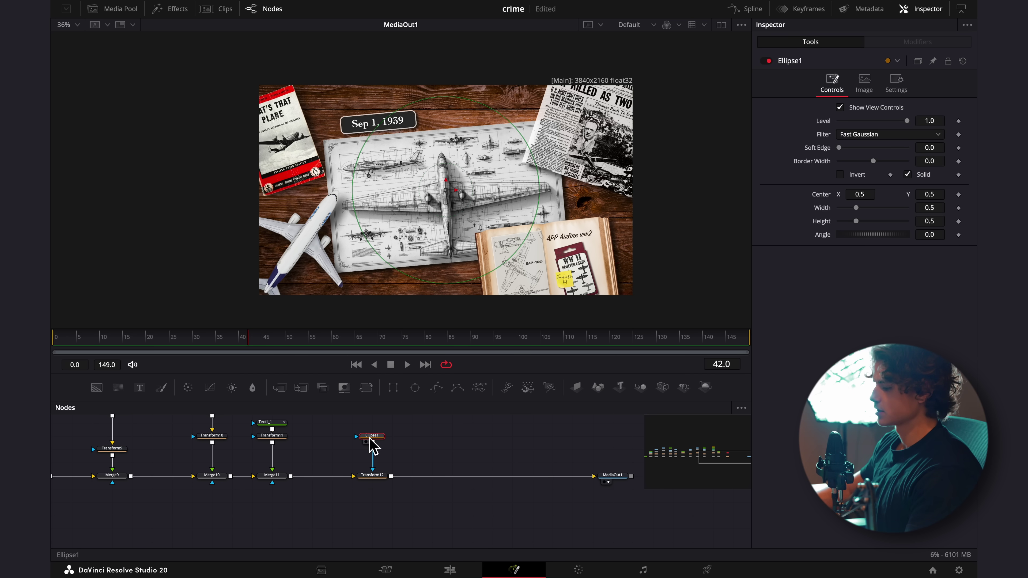
- Make the ellipse 0.15 wide and 0.15 high, and set the Transform size to 1.57
scroll(500, 219, up, 2)
drag(858, 211, 846, 212)
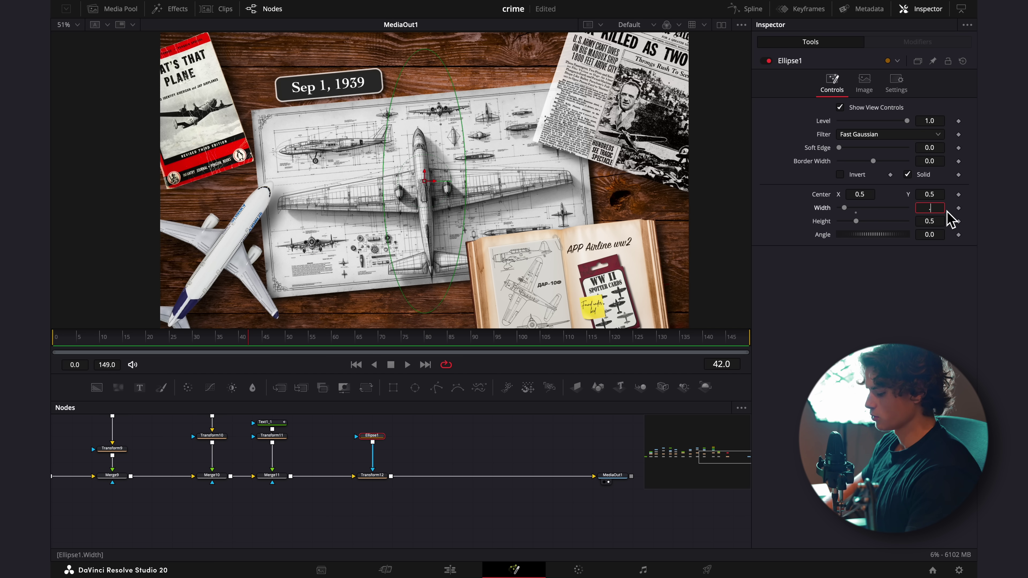
text(.15)
key(Return)
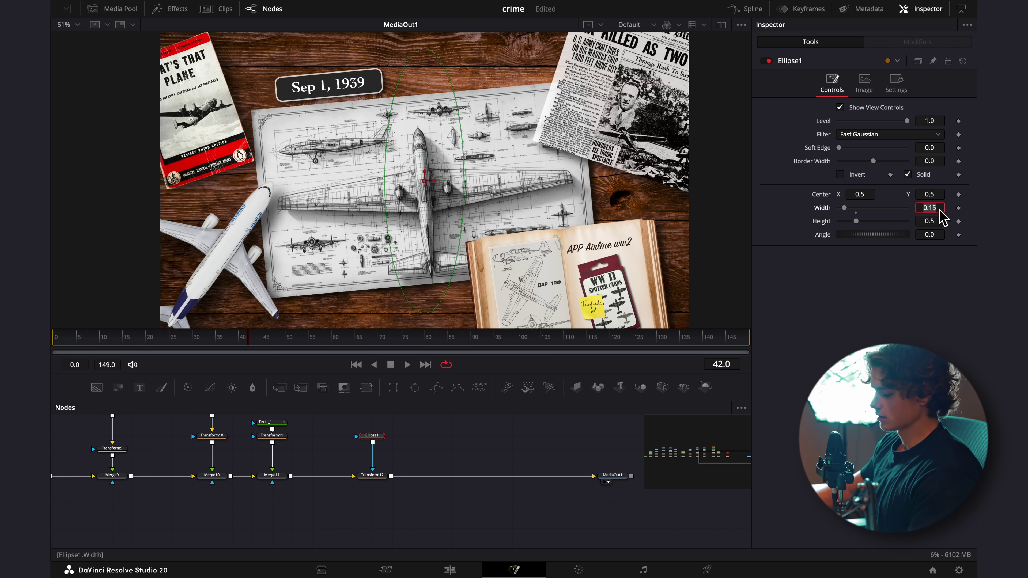
click(941, 226)
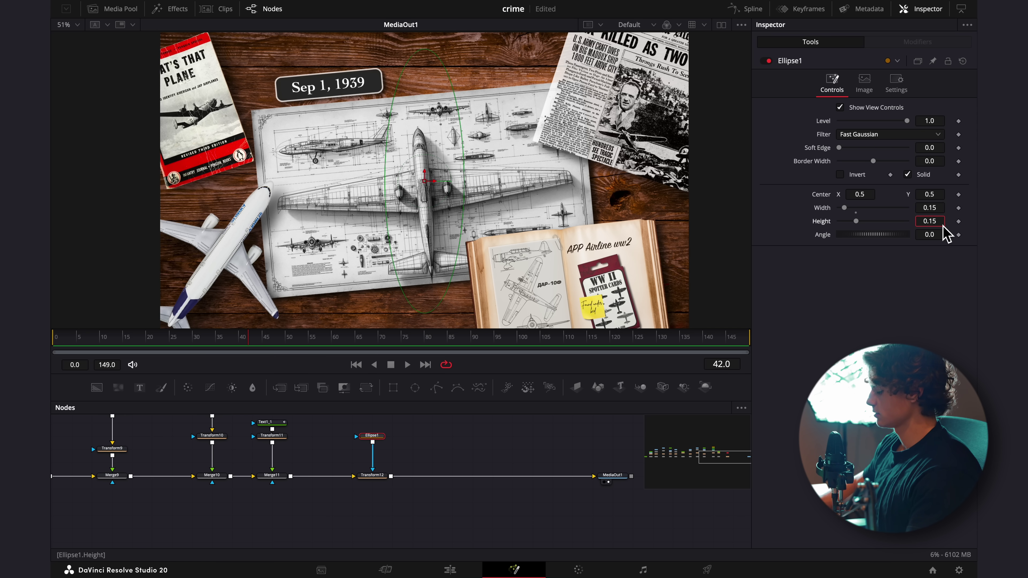
text(0.15)
key(Tab)
scroll(548, 215, up, 3)
scroll(406, 140, down, 3)
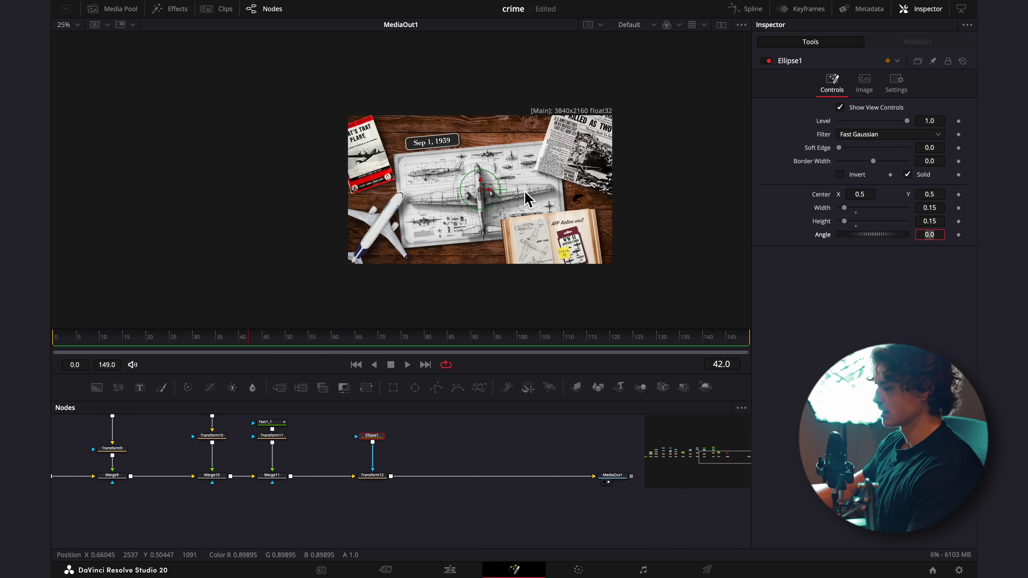
click(382, 476)
drag(874, 160, 883, 164)
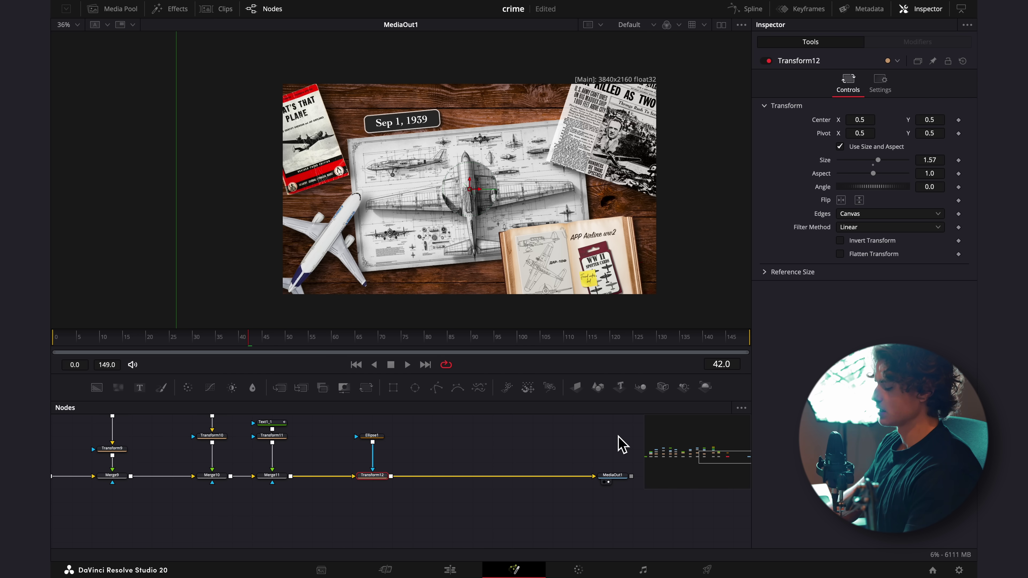
key(shift+space)
- Insert Merge12 and bring in glass copy.png as its foreground
text(merge)
key(Return)
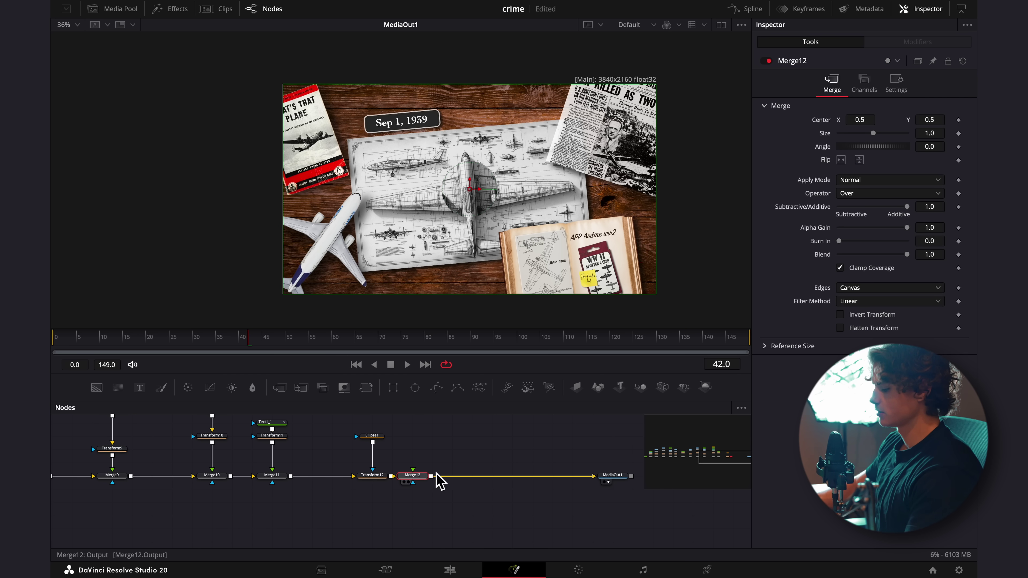
drag(540, 287, 452, 483)
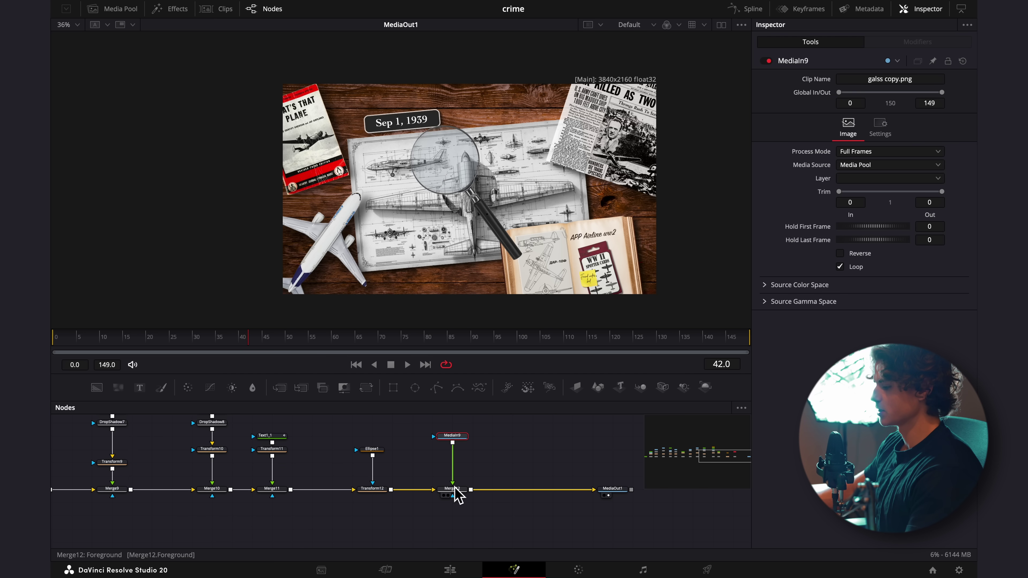
- Add Transform13 to enlarge and move the magnifying glass so its lens frames the magnified circle
key(shift+space)
text(transform)
key(Return)
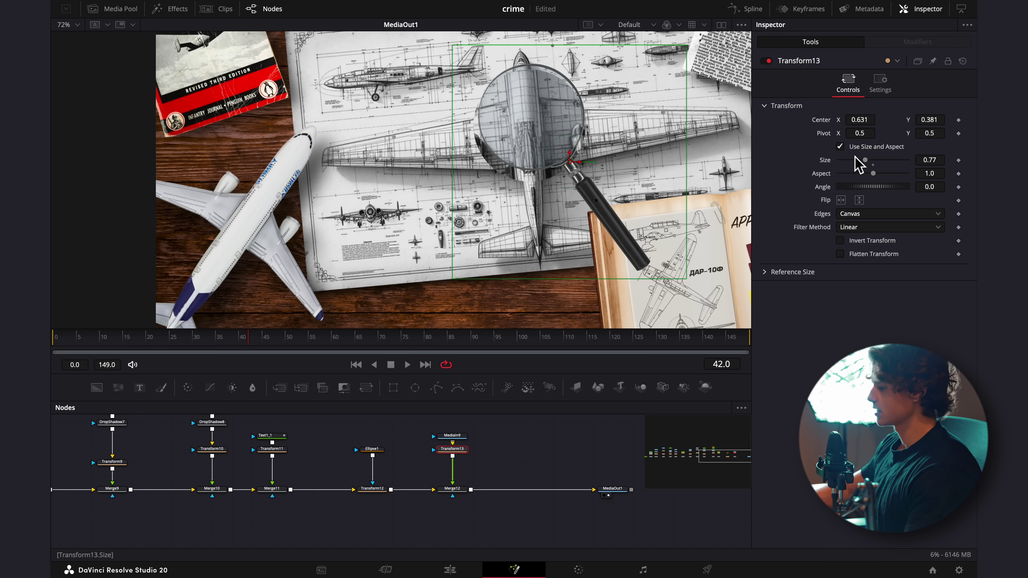
drag(864, 161, 868, 162)
drag(927, 130, 949, 130)
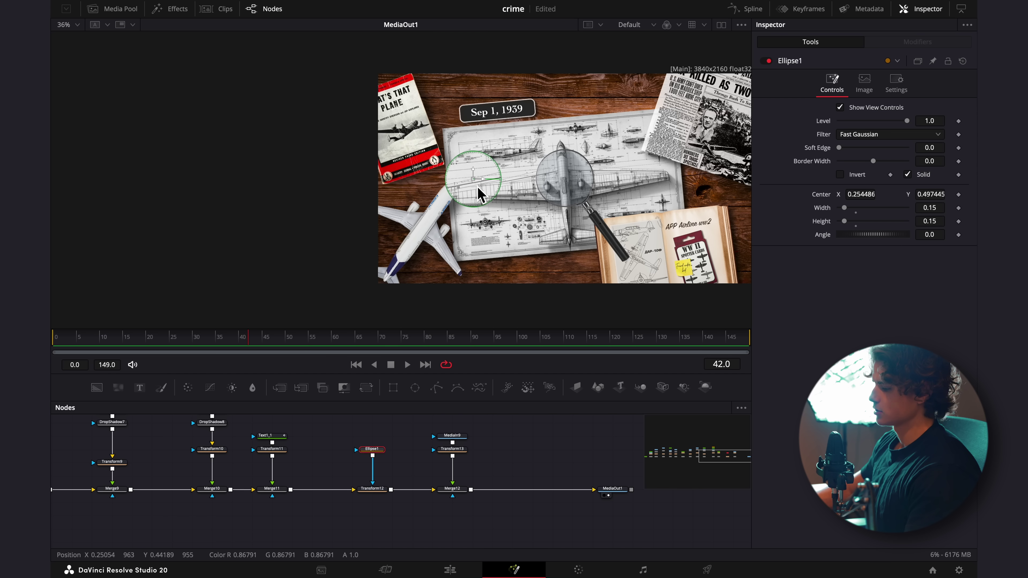
drag(477, 185, 471, 145)
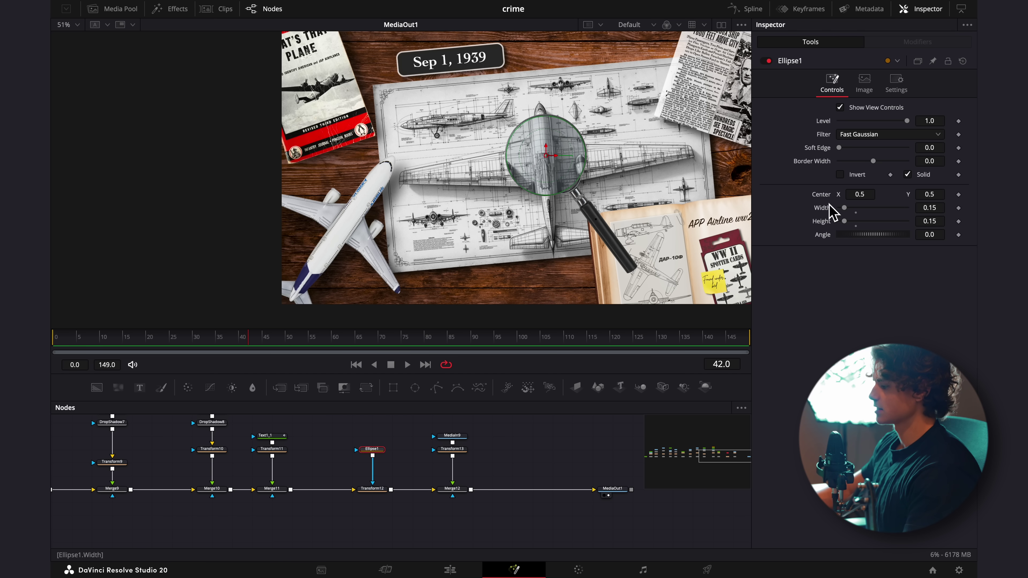
click(382, 489)
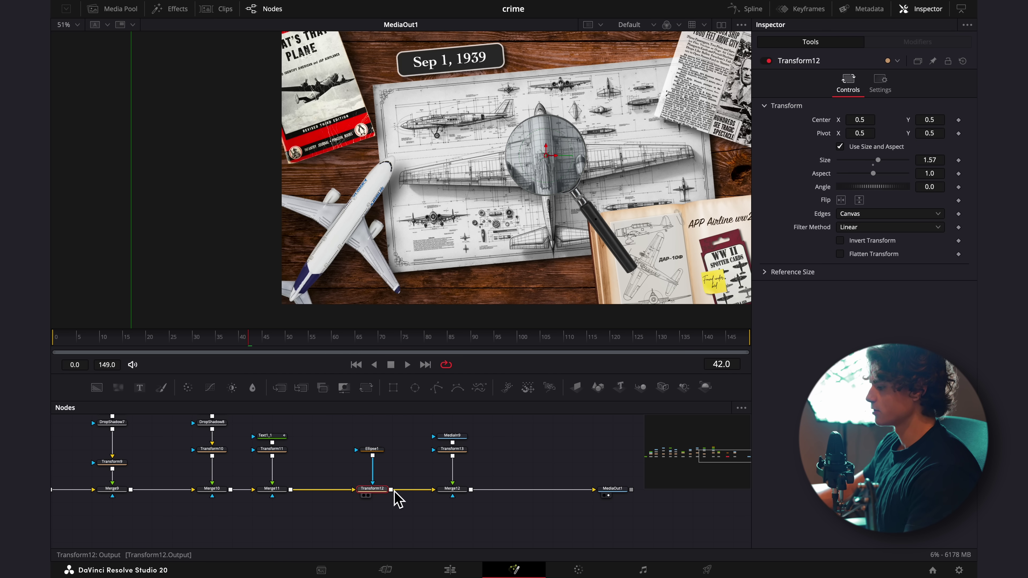
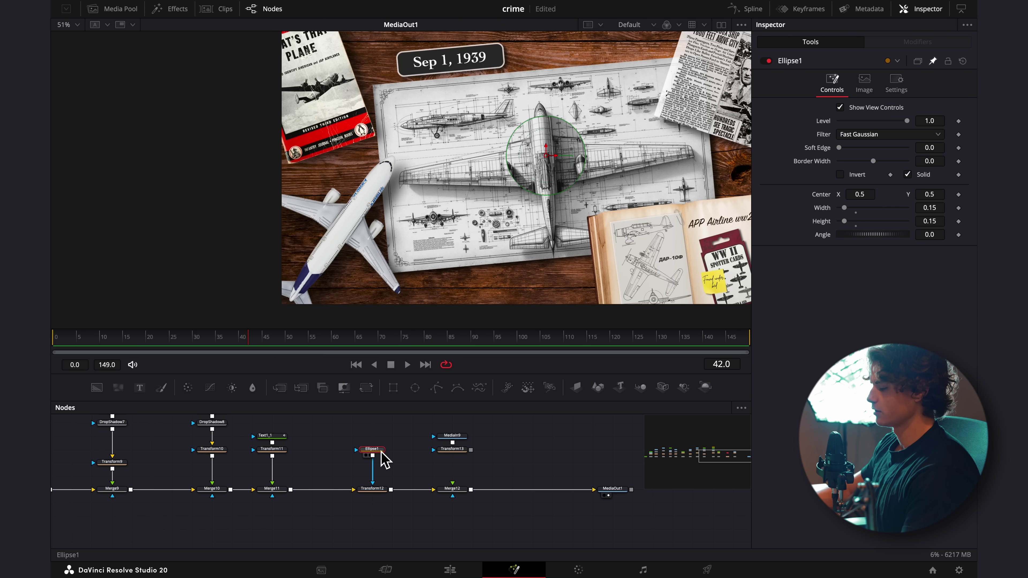
- Link Transform12's pivot to Ellipse1.Center by expression, then shift the ellipse mask left and down
click(227, 388)
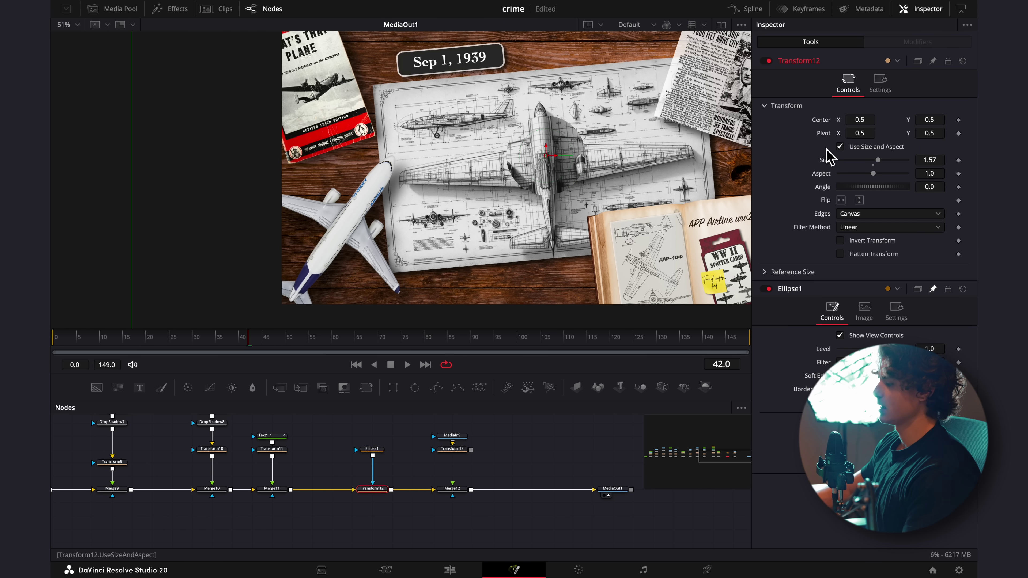
right_click(829, 139)
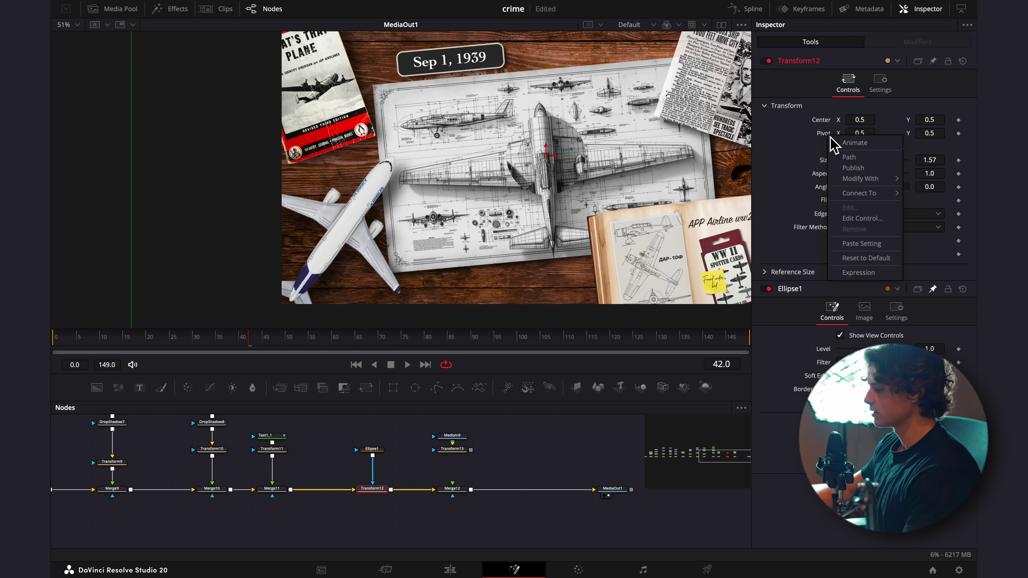
click(865, 273)
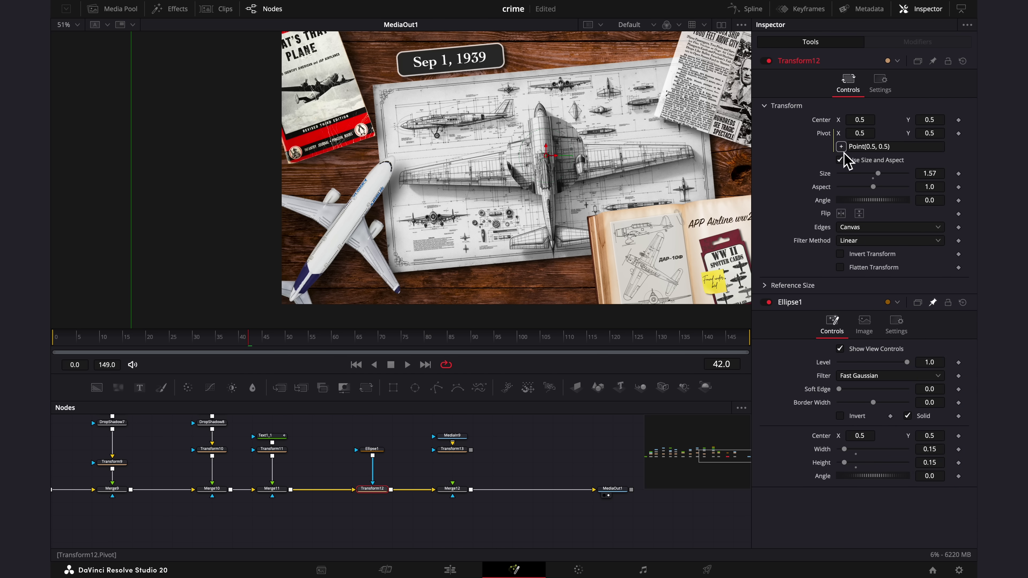
drag(847, 178, 824, 437)
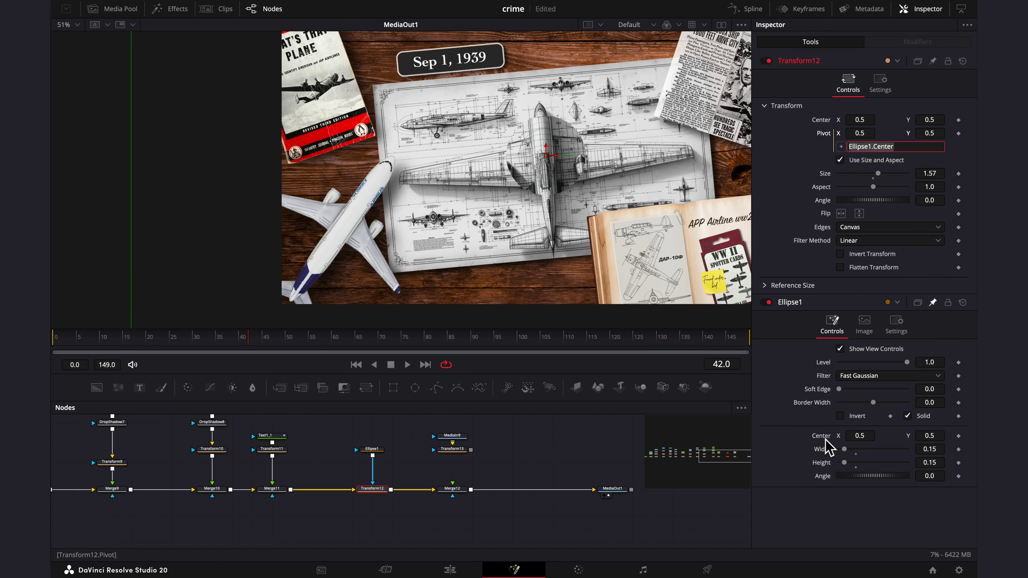
click(374, 450)
mouse_move(550, 172)
mouse_down()
mouse_move(493, 176)
mouse_move(506, 192)
mouse_move(549, 180)
mouse_move(534, 146)
mouse_move(551, 151)
mouse_move(547, 180)
mouse_up()
- Connect Transform13's output into Merge12's foreground input
scroll(548, 180, down, 2)
click(450, 449)
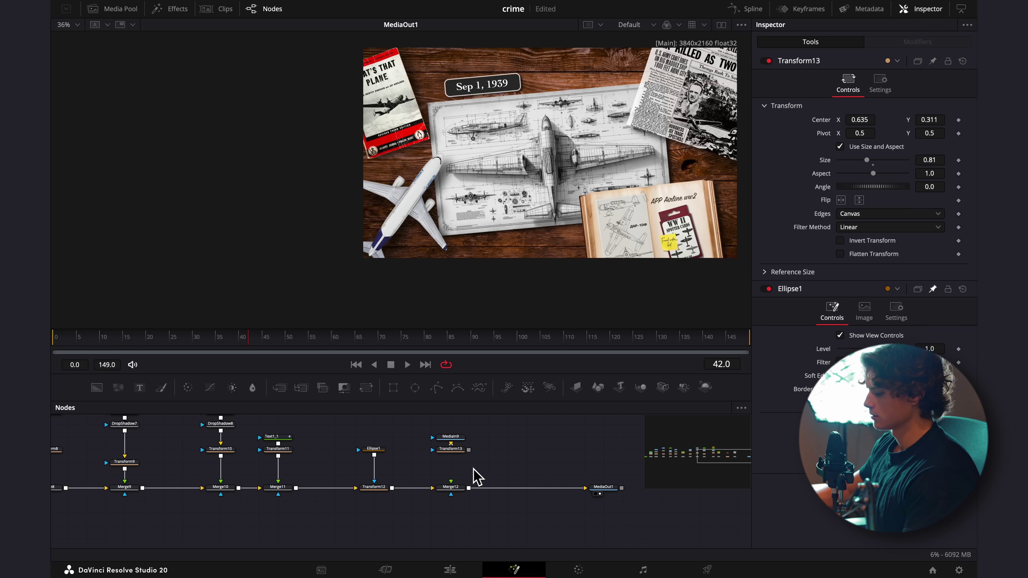
drag(470, 450, 452, 486)
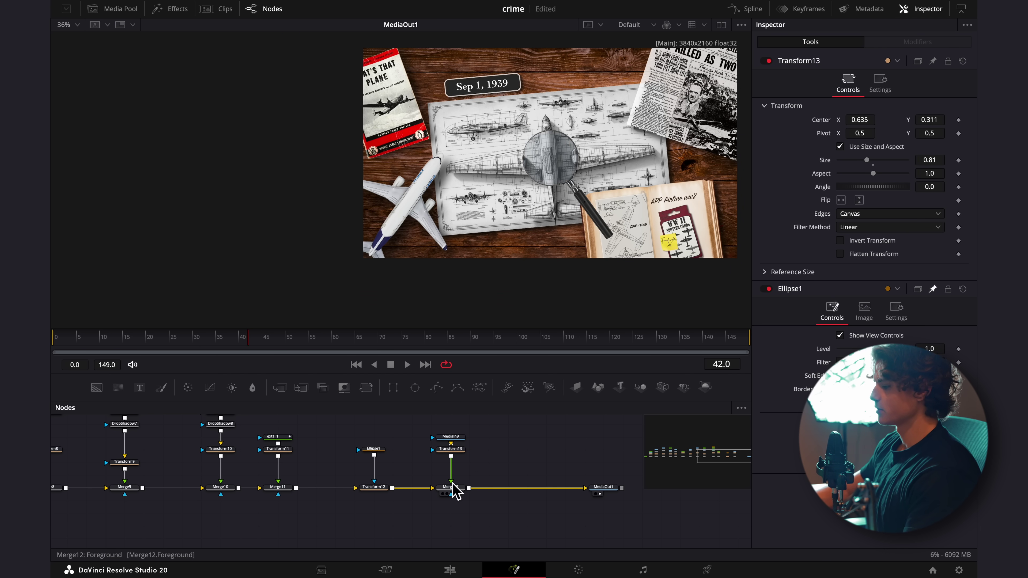
scroll(599, 194, up, 2)
- Test-move the Ellipse1 mask, undo it, and select Merge12
drag(599, 193, 582, 229)
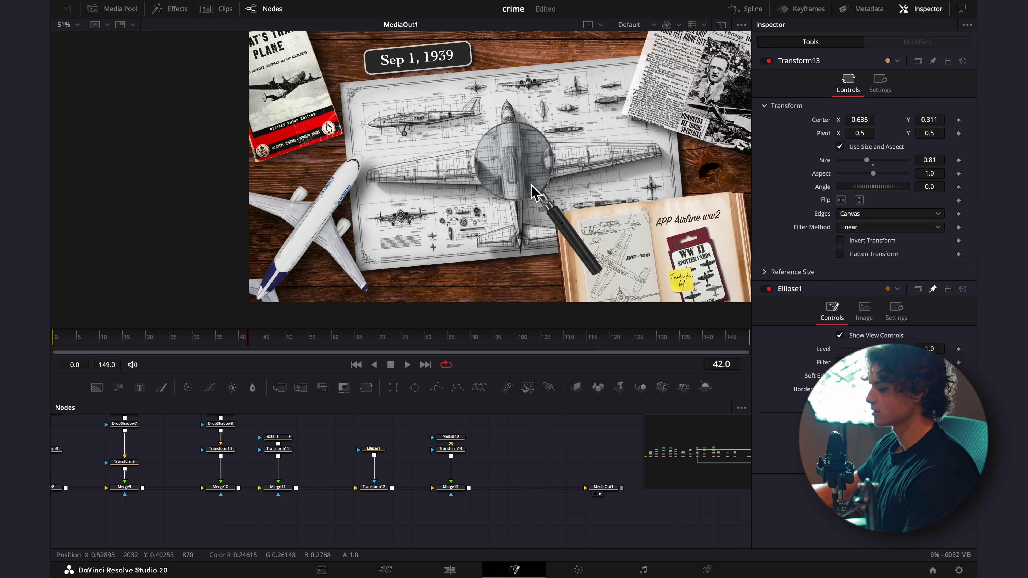
click(373, 450)
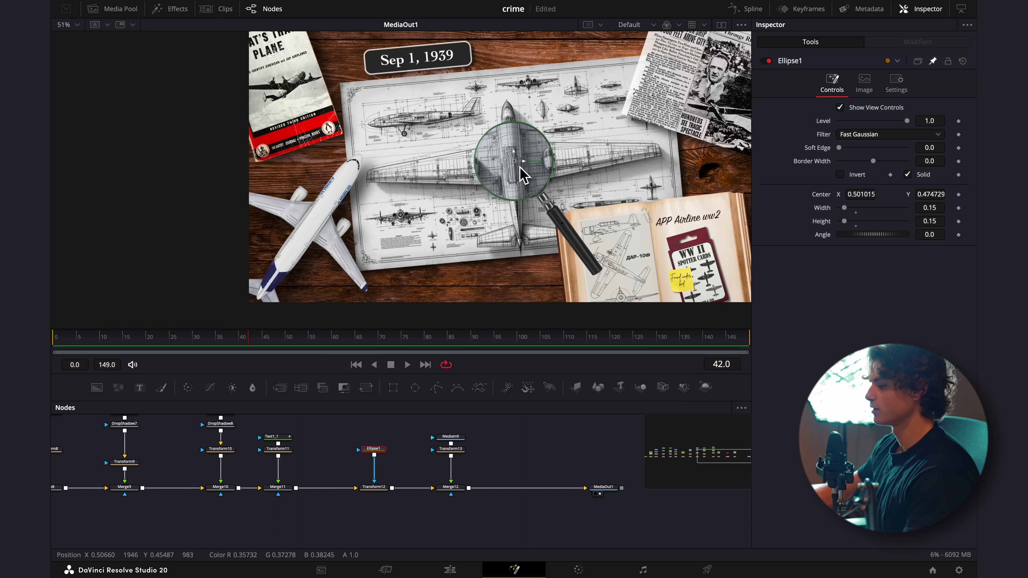
drag(519, 169, 445, 190)
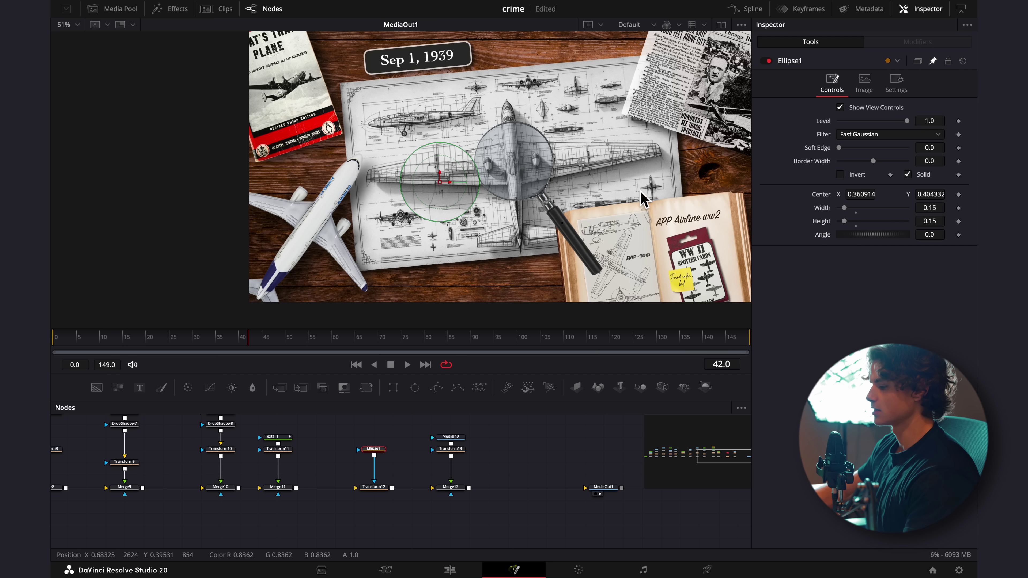
key(ctrl+z)
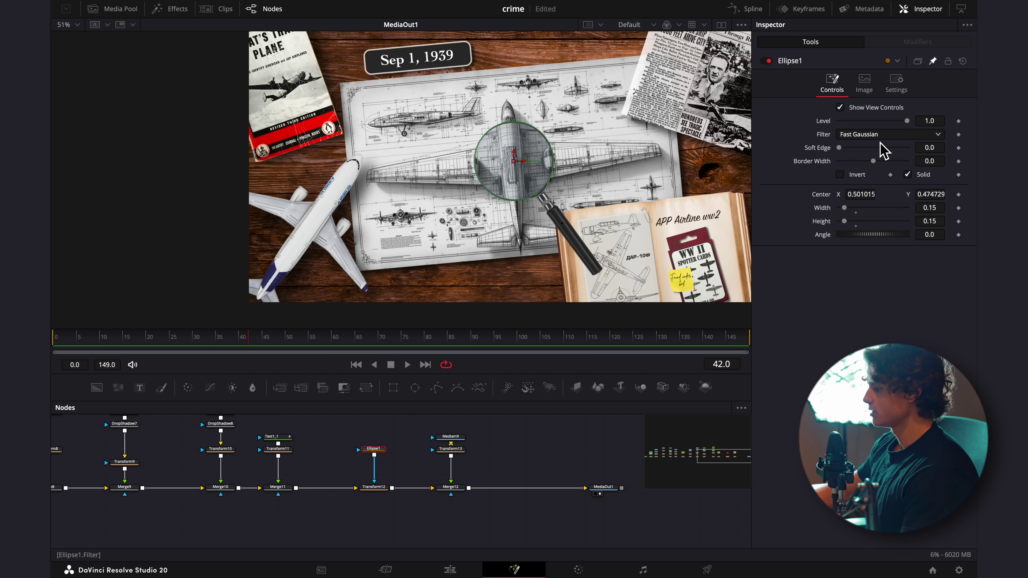
click(451, 488)
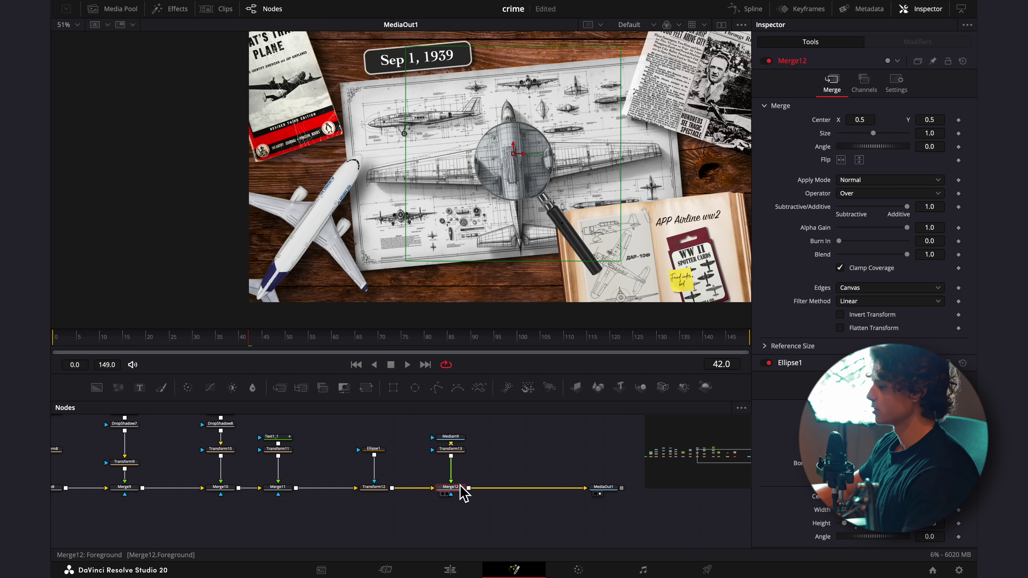
- Link Merge12's Center to Ellipse1.Center with an expression
right_click(824, 125)
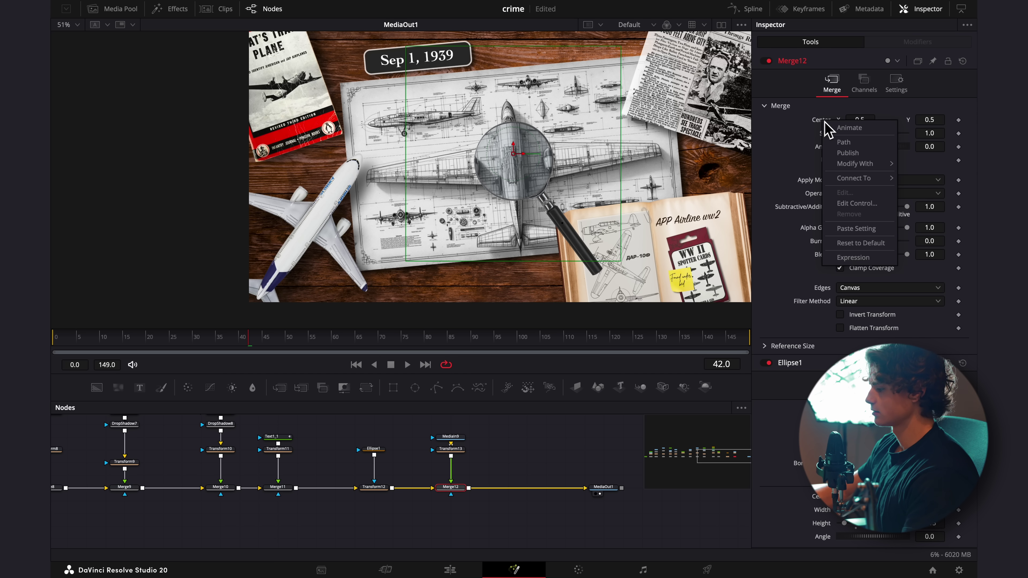
click(855, 258)
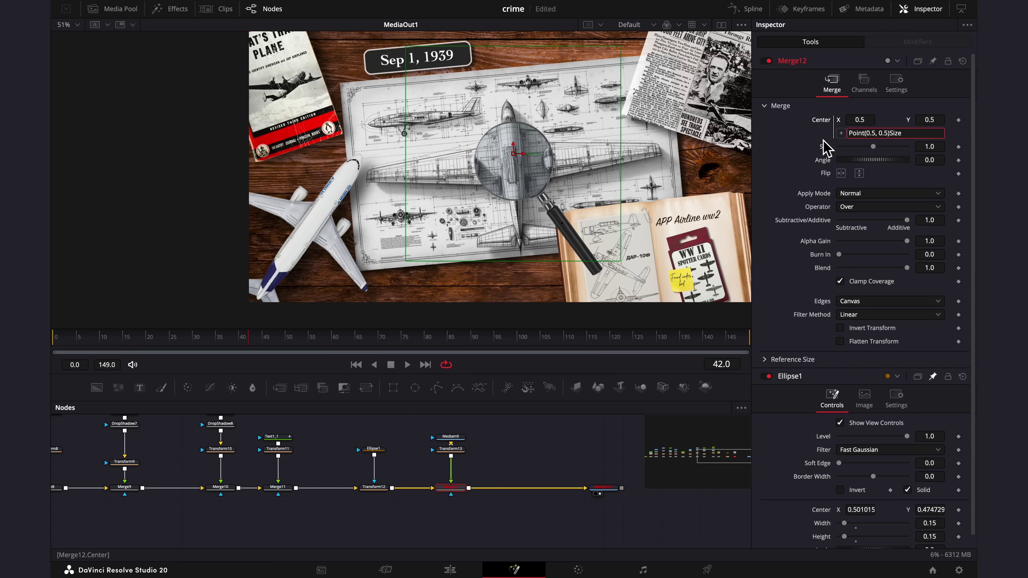
drag(841, 134, 846, 435)
mouse_move(840, 508)
mouse_down()
mouse_move(827, 520)
mouse_move(826, 509)
mouse_up()
- Set Transform13's Center Y to 0.346 and move Ellipse1 to the blueprint's left
click(451, 449)
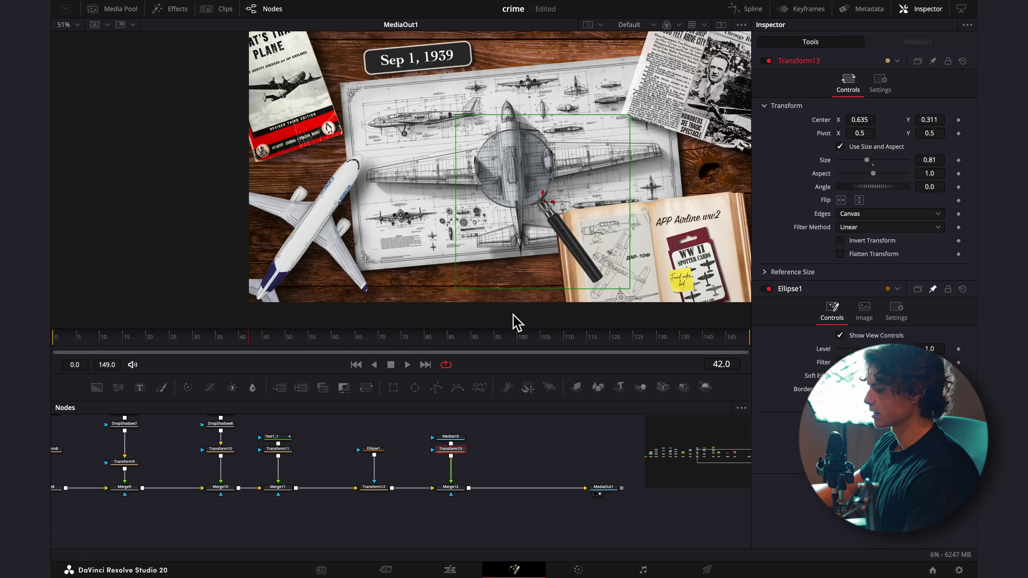
scroll(527, 192, up, 6)
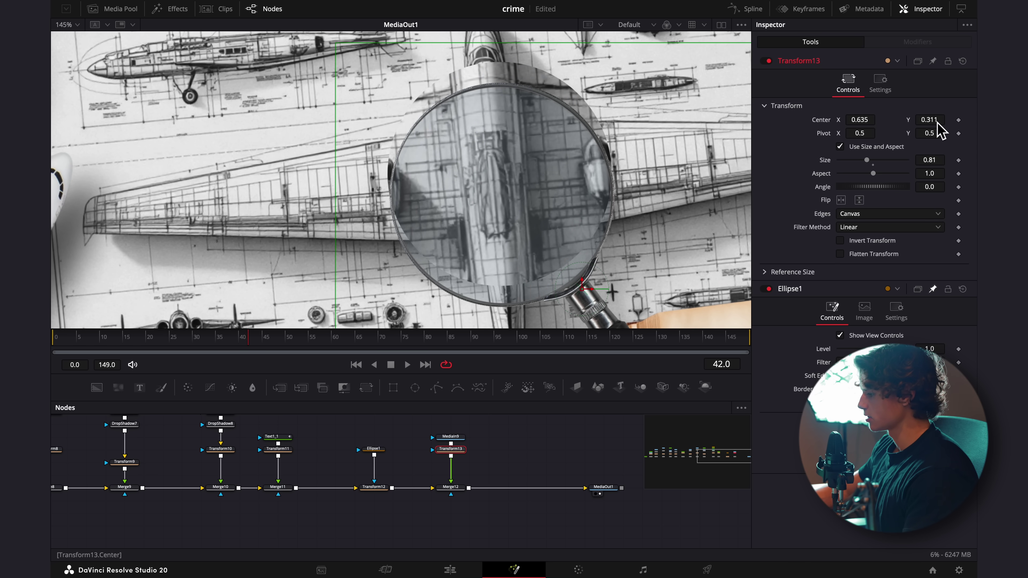
scroll(937, 122, up, 5)
click(386, 460)
key(ctrl+f)
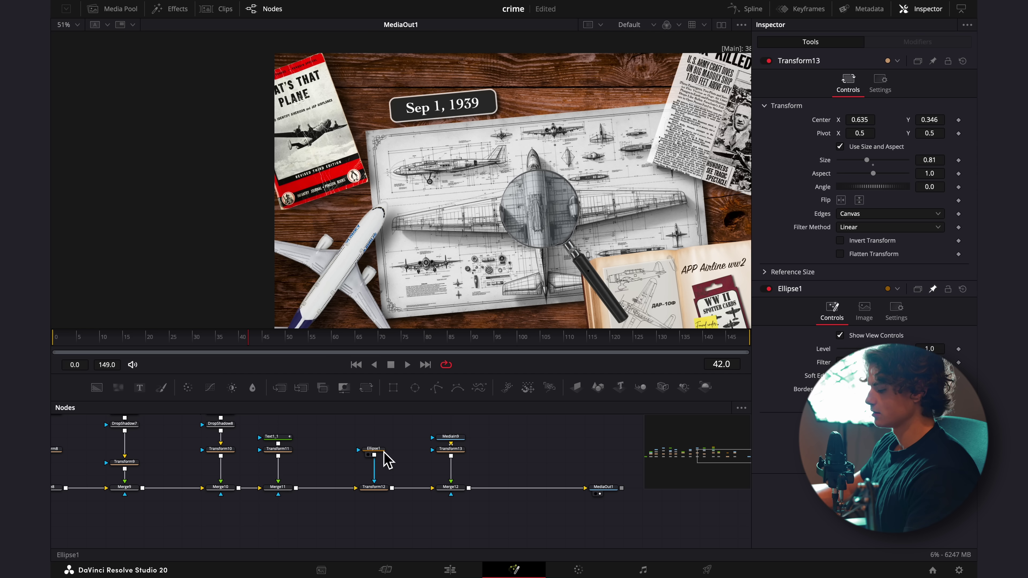
click(377, 450)
mouse_move(550, 223)
mouse_down()
mouse_move(512, 240)
mouse_move(550, 240)
mouse_up()
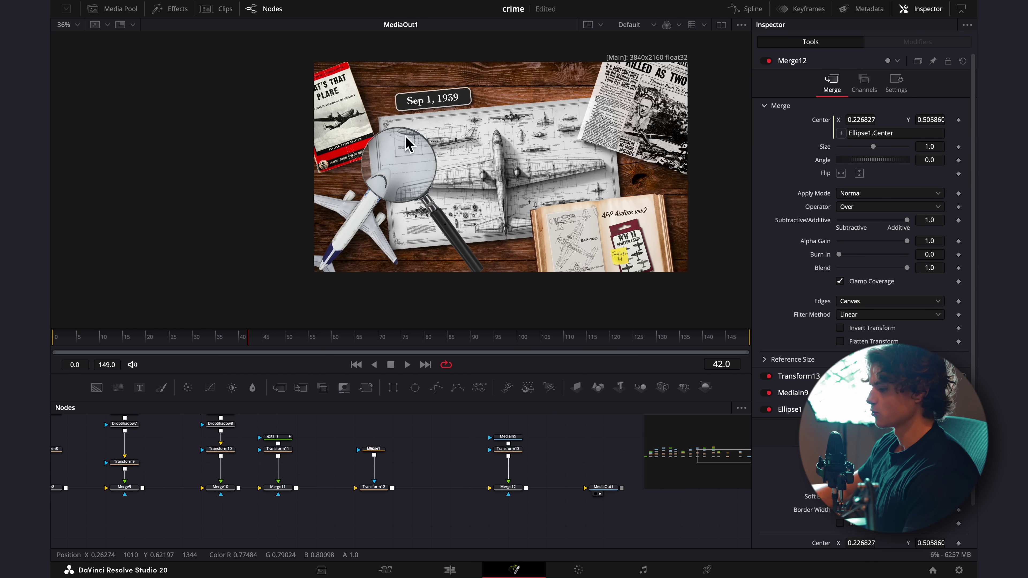
click(374, 488)
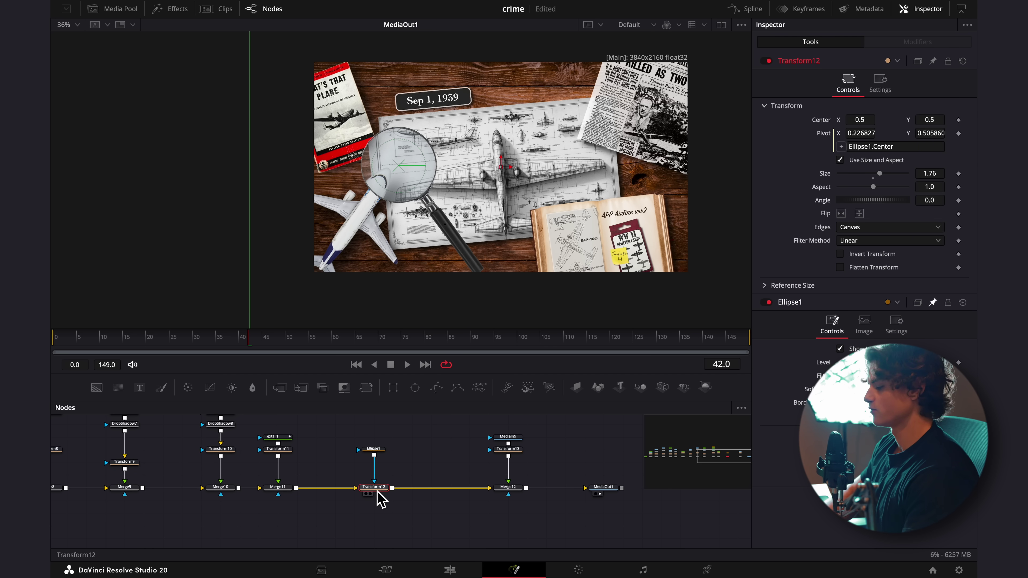
- Add a Dent node after Transform12 and centre the ellipse over the plane
key(shift+space)
text(de)
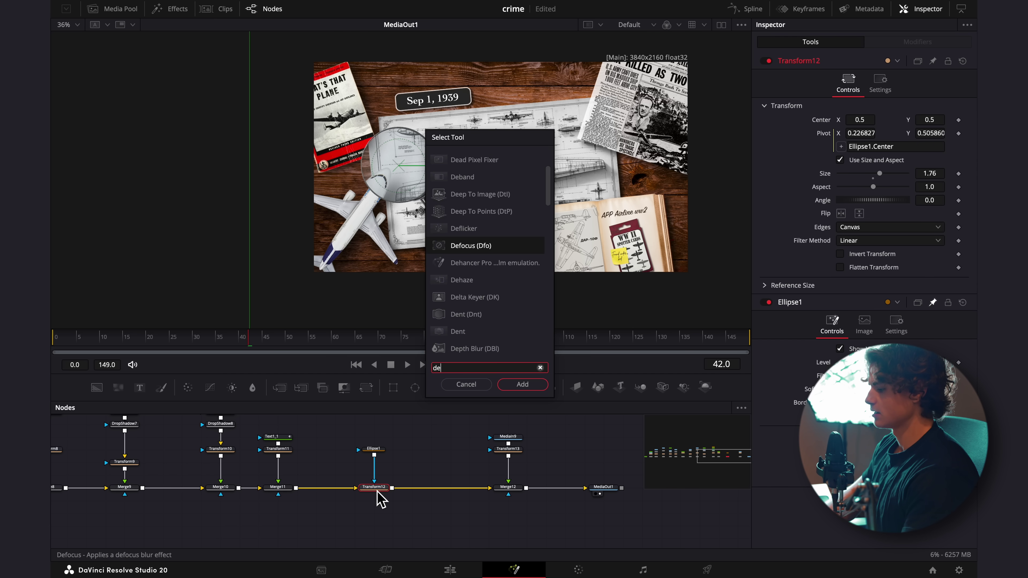
text(nt)
key(Return)
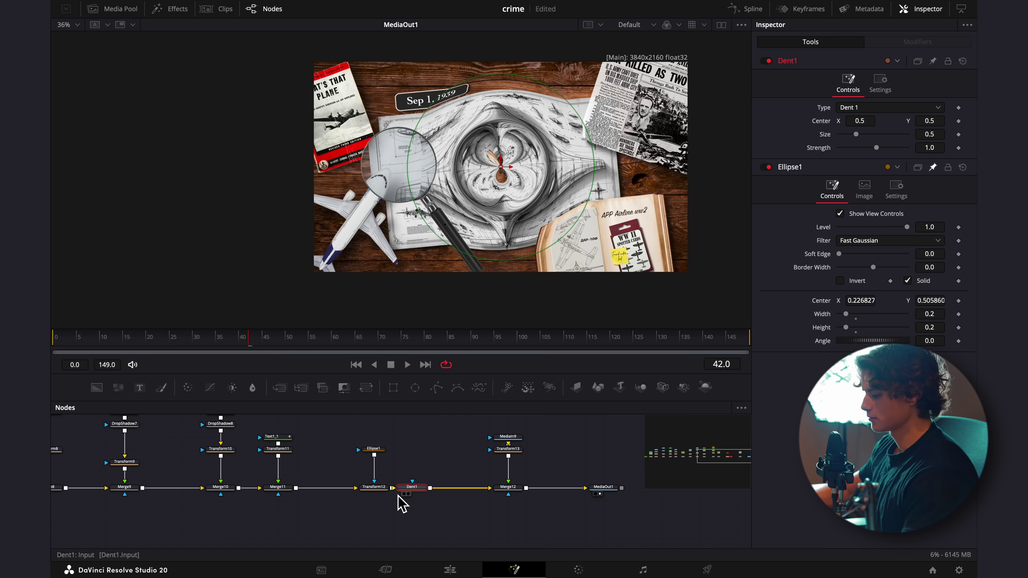
click(373, 449)
drag(401, 166, 503, 167)
- Set Dent1 to size 0.2, type Dent 2, strength 0.5
click(450, 487)
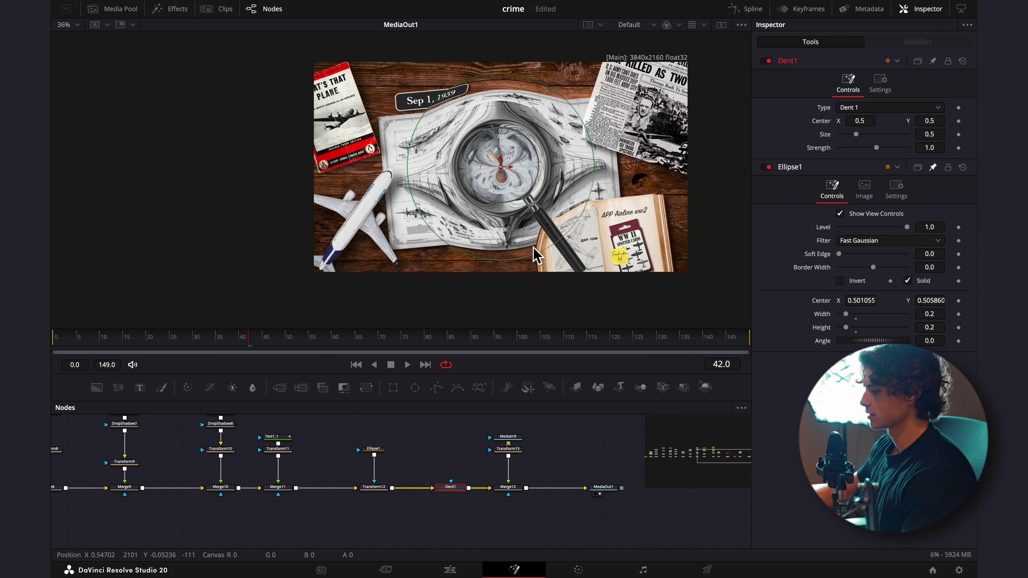
drag(857, 134, 845, 134)
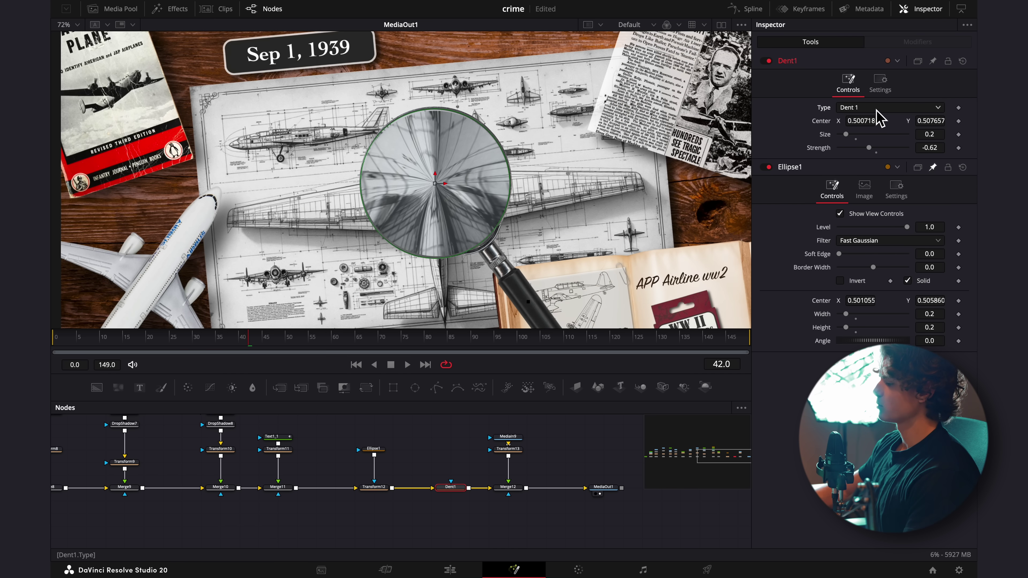
click(879, 108)
click(869, 146)
mouse_move(869, 147)
mouse_down()
mouse_move(884, 151)
mouse_move(873, 155)
mouse_up()
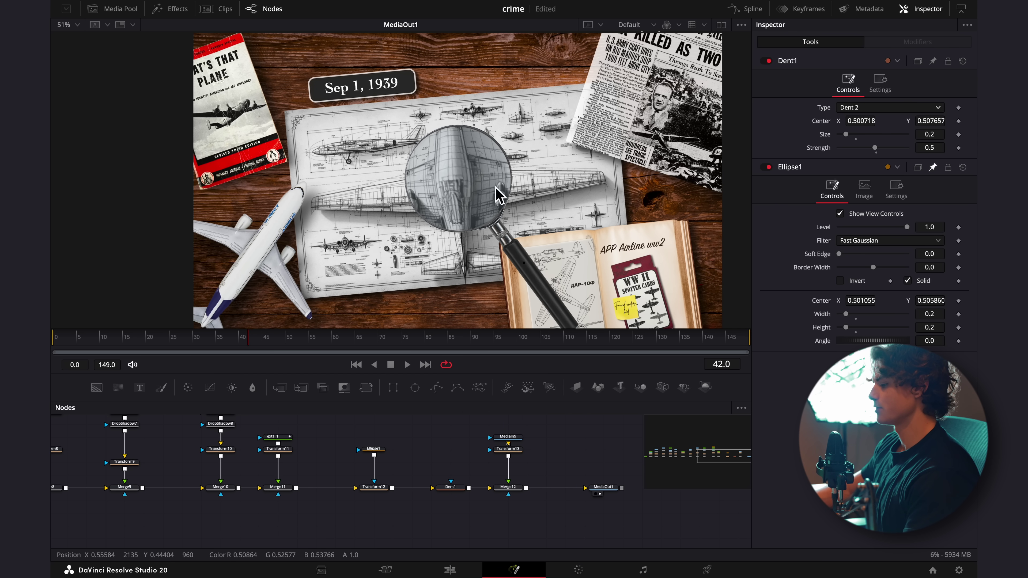
- Try moving the Ellipse1 magnifier to the right, then undo it
click(377, 453)
drag(467, 189, 557, 189)
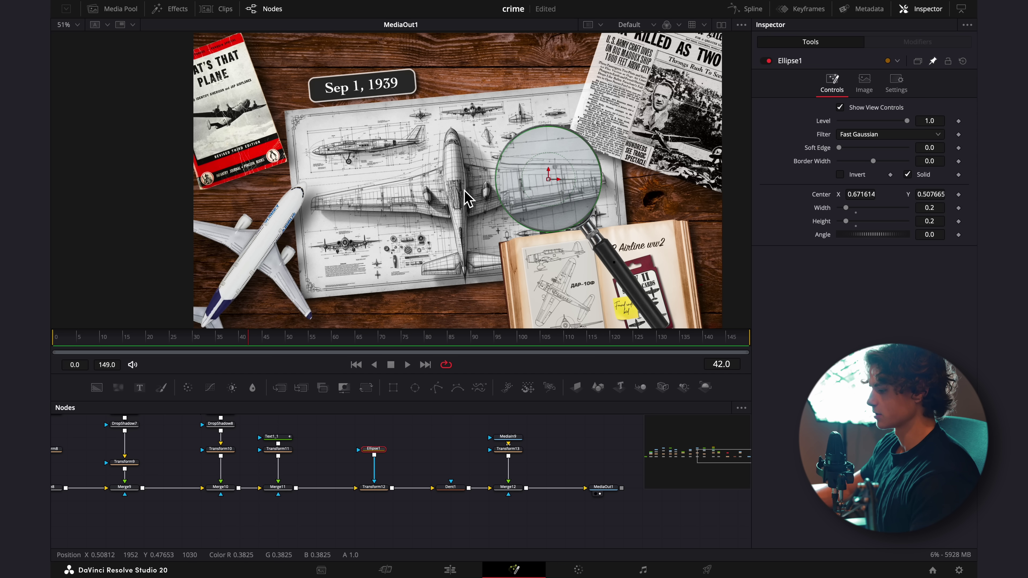
key(ctrl+z)
- Link Dent1's Center to Ellipse1.Center by expression and return the playhead to the start
click(451, 488)
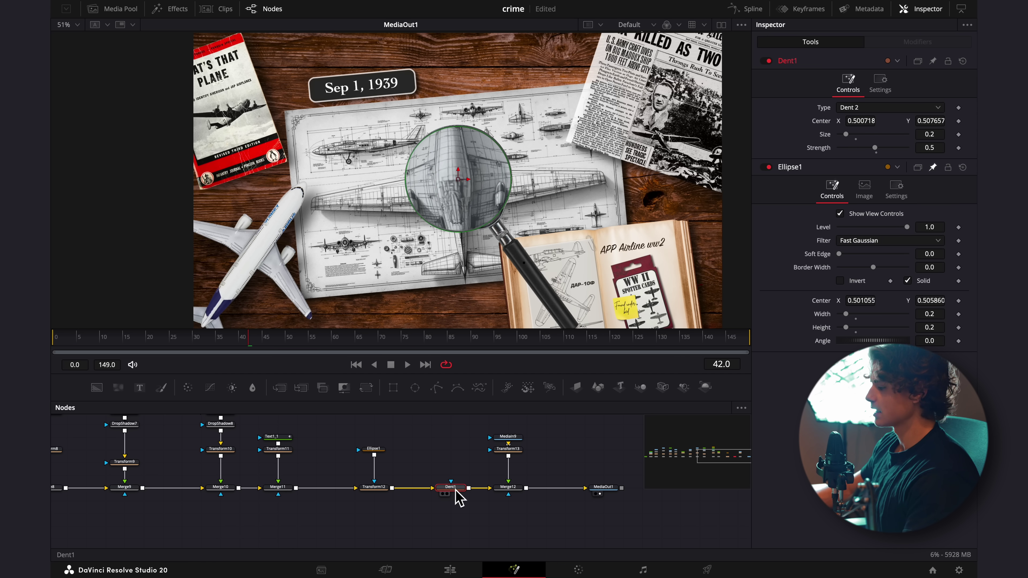
right_click(826, 123)
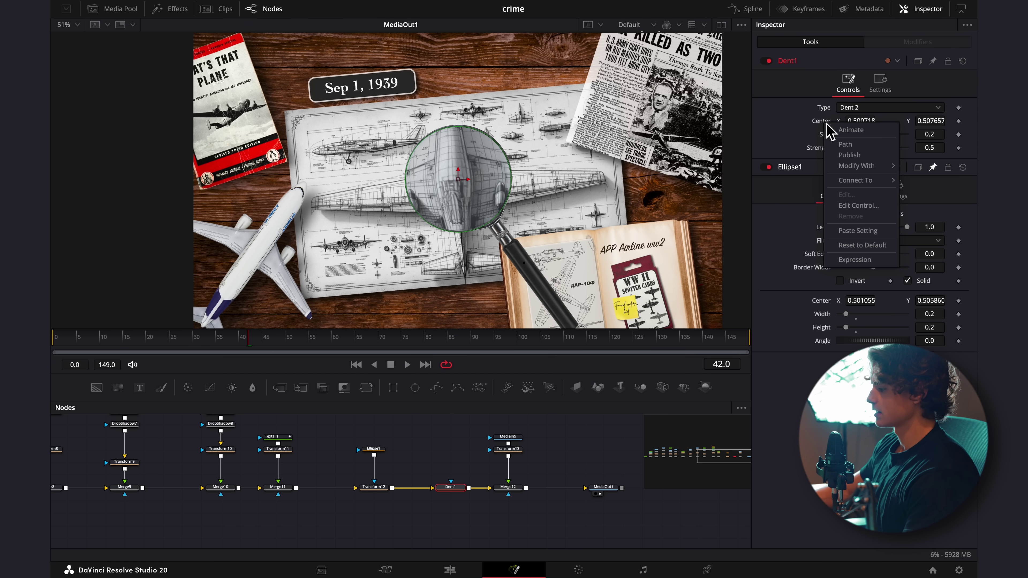
click(864, 262)
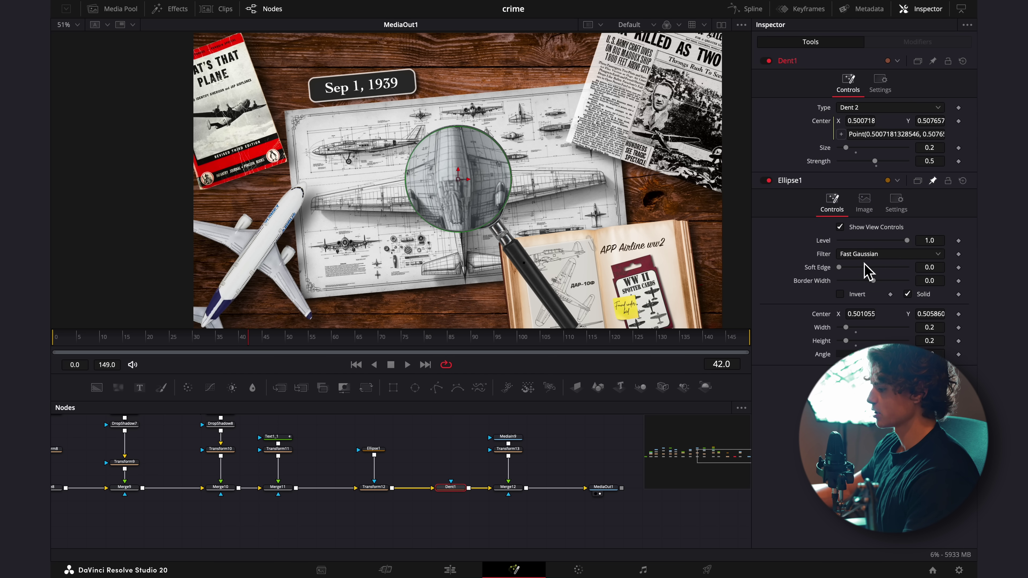
drag(848, 144, 826, 319)
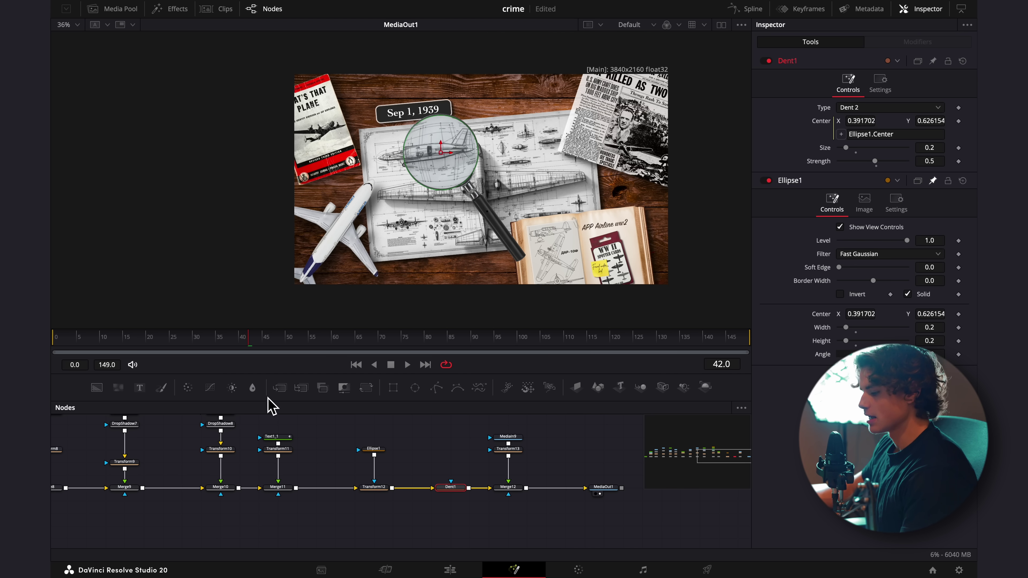
drag(245, 349, 64, 357)
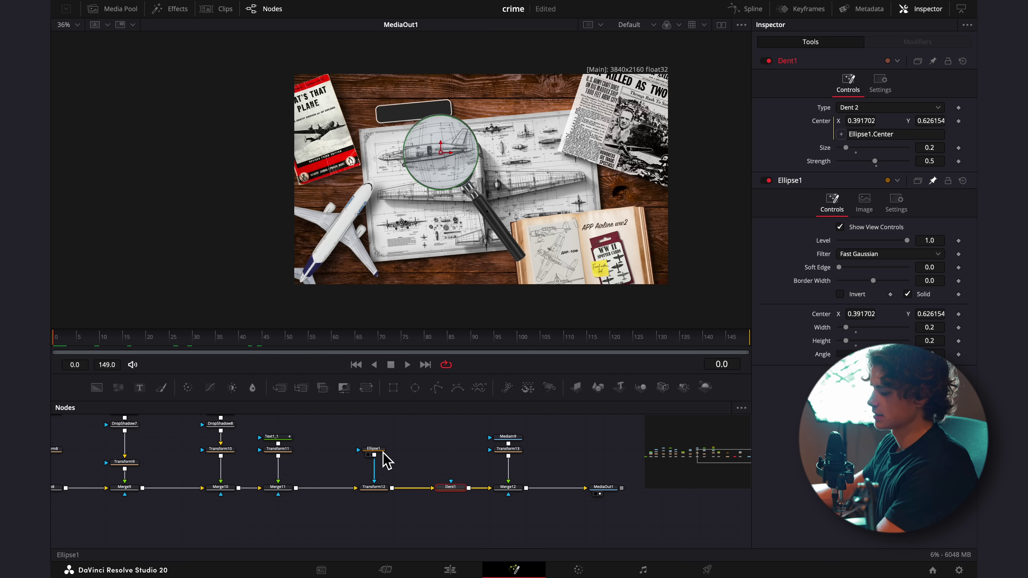
- Keyframe Ellipse1's centre at frame 0, on the plane at frame 60, and the newspaper at frame 120
click(373, 448)
drag(440, 153, 388, 248)
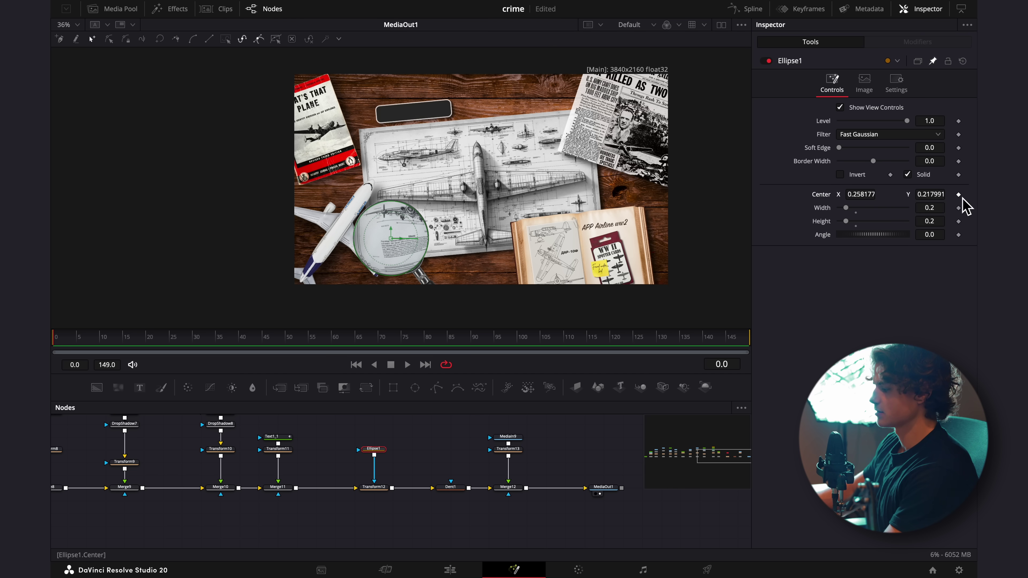
click(958, 195)
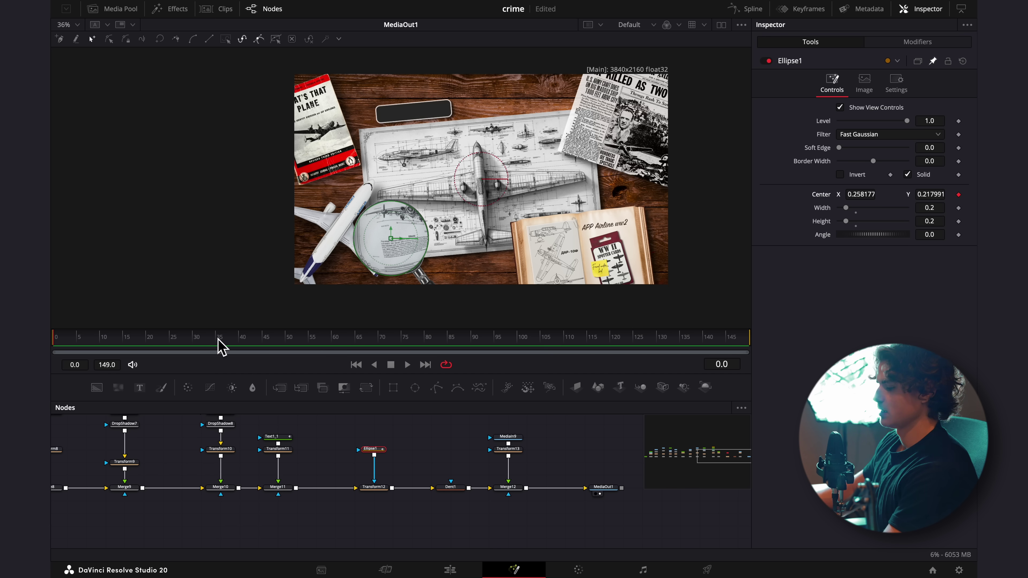
click(336, 342)
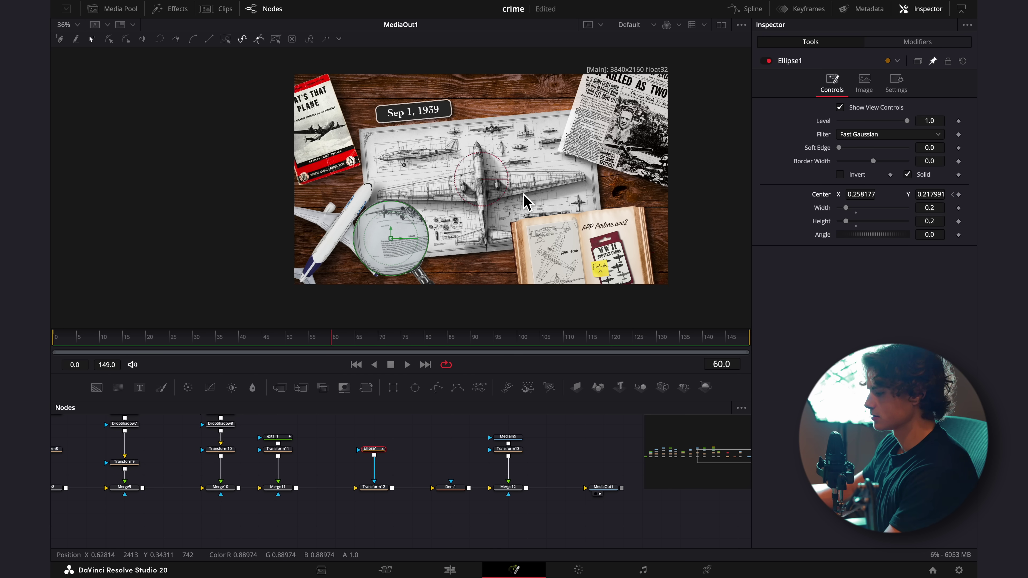
drag(391, 239, 523, 136)
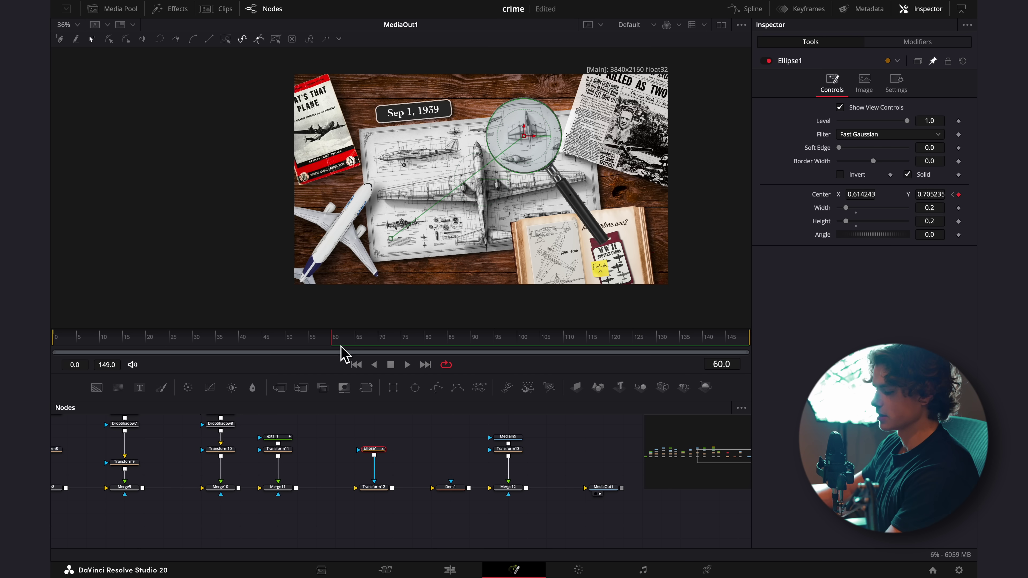
click(614, 342)
drag(525, 140, 617, 165)
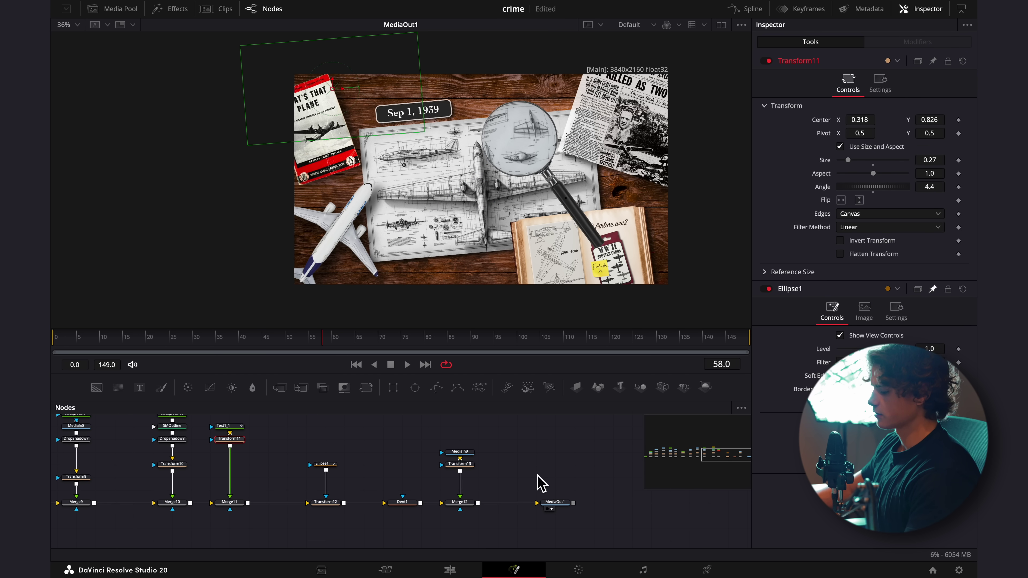
- Insert a Drop Shadow node after Transform13 for the magnifying glass
click(465, 465)
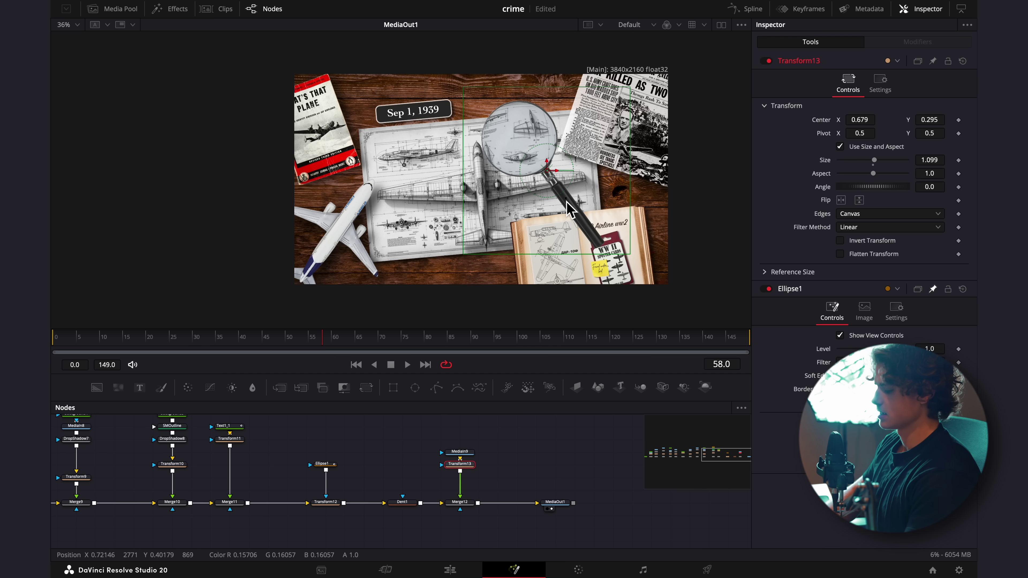
key(shift+space)
text(drops)
key(Return)
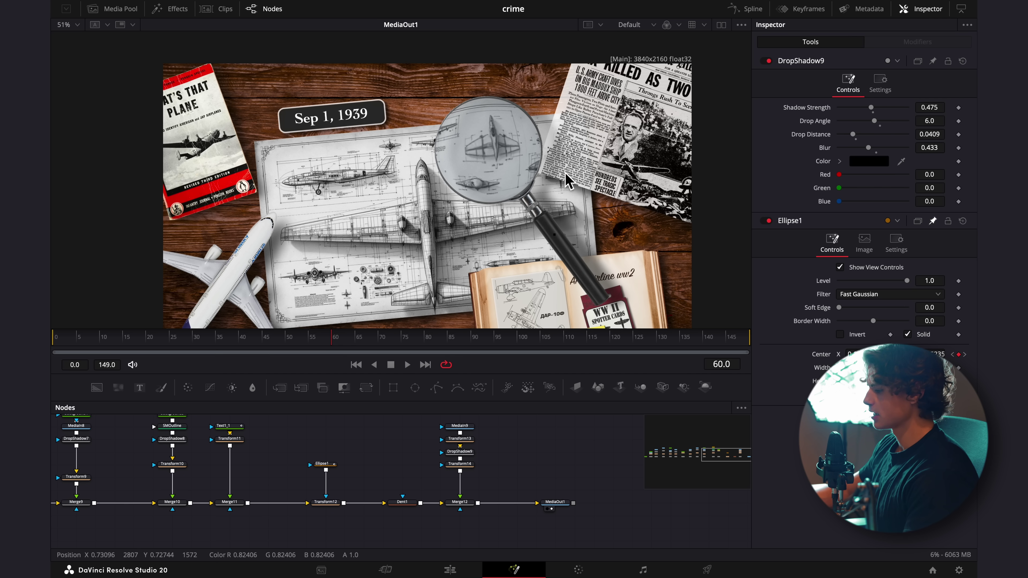
- Preview the magnifier animation around frames 40–60 and zoom in on the Ellipse1 mask
drag(305, 354, 333, 363)
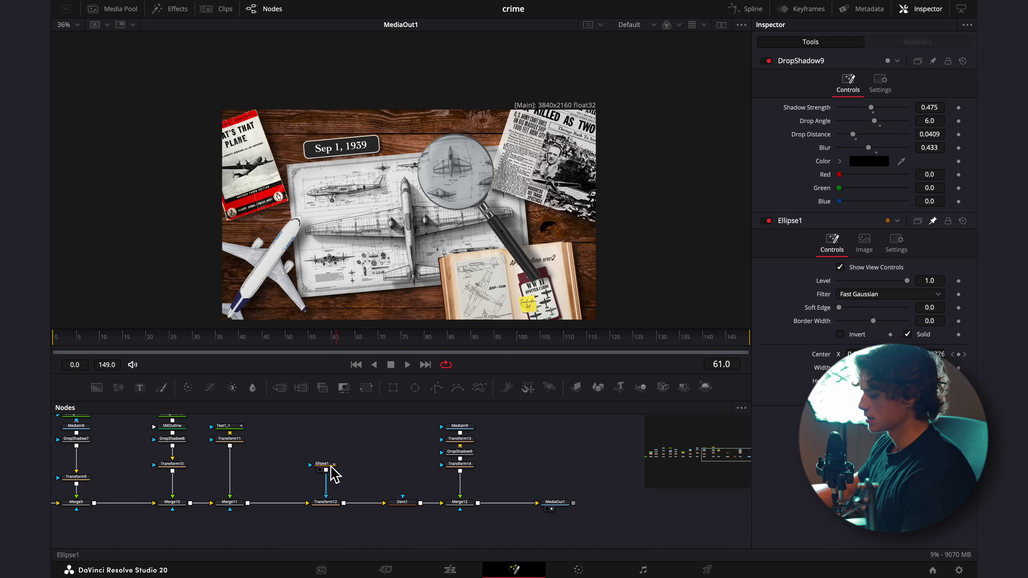
click(328, 467)
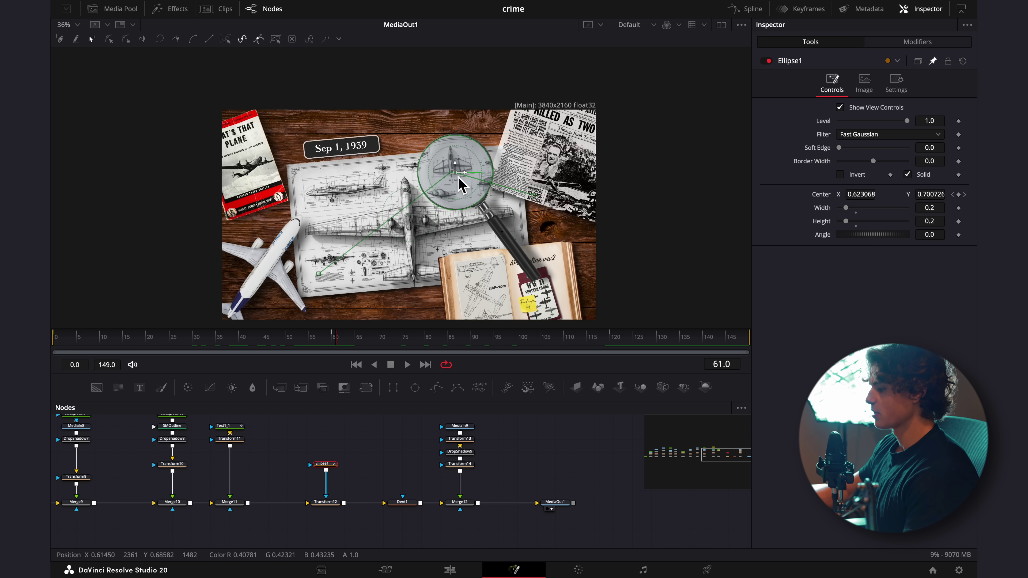
key(ctrl+plus)
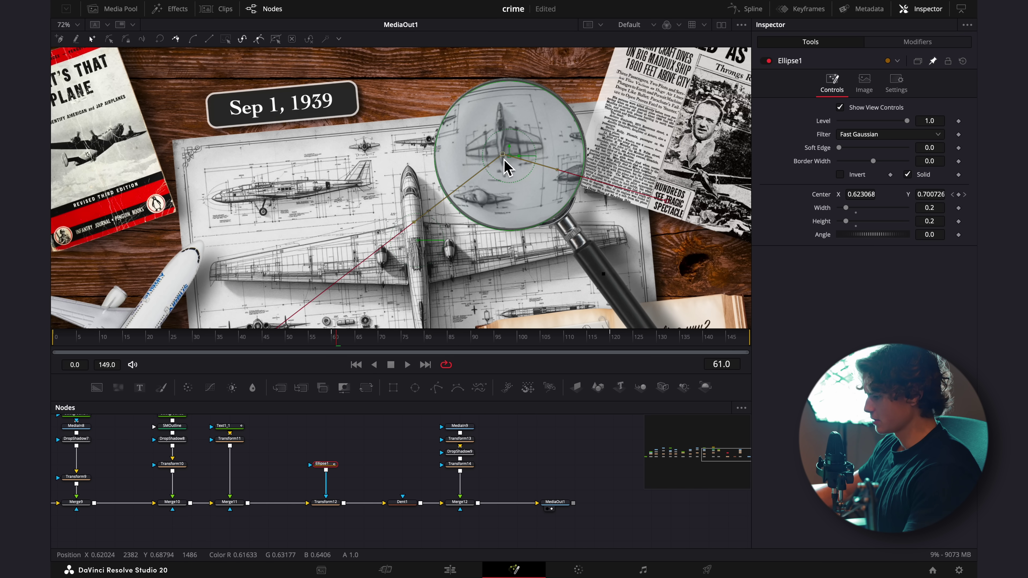
scroll(533, 202, down, 2)
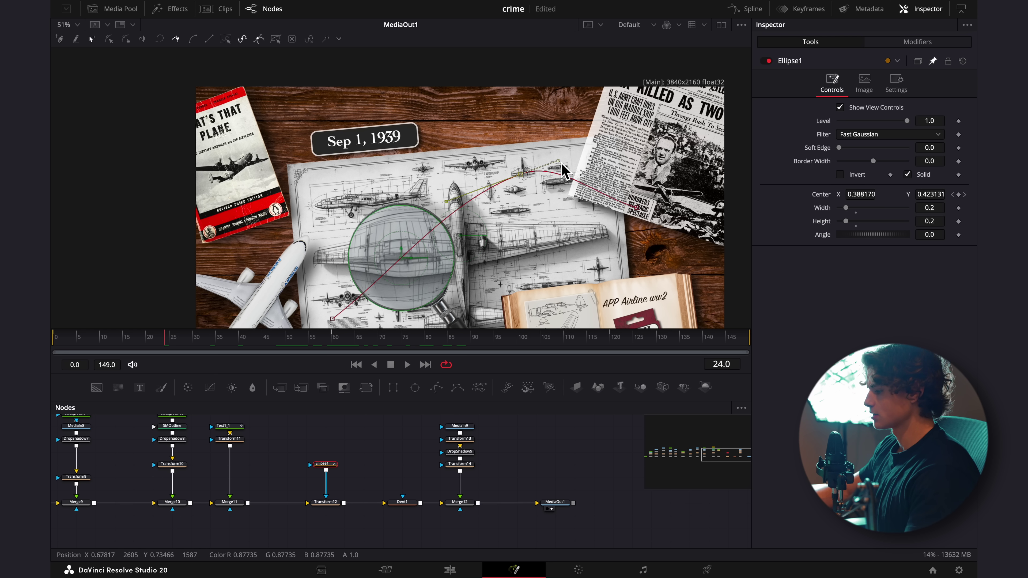
- Show Ellipse1's Displacement curve in the Spline editor and smooth its first keyframe
scroll(557, 198, up, 5)
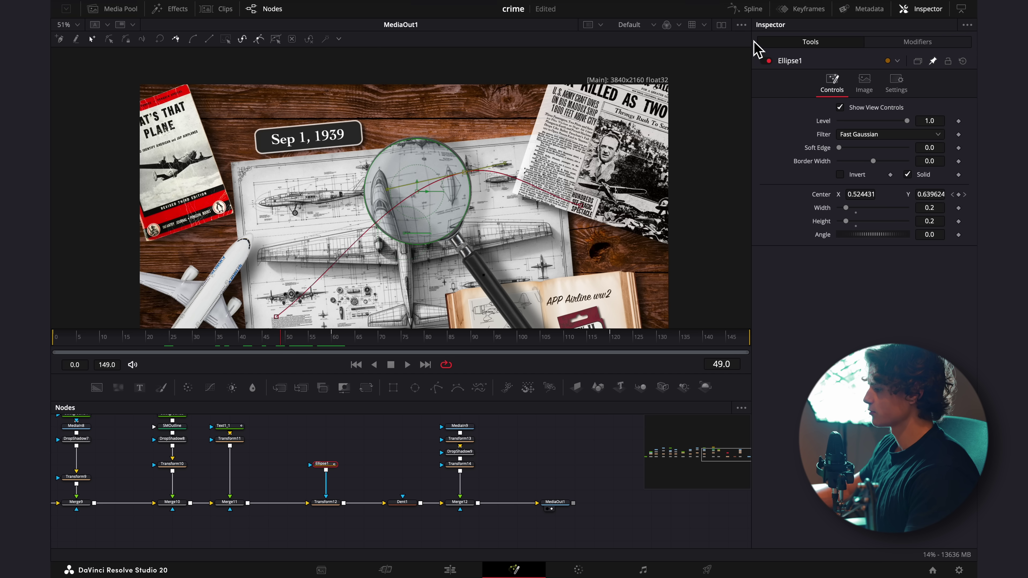
click(753, 9)
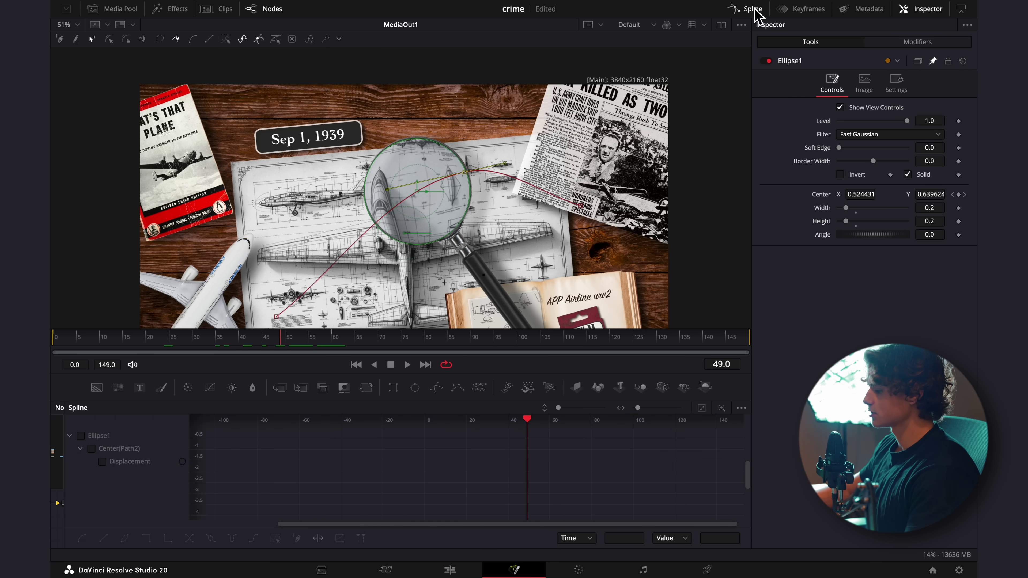
click(81, 436)
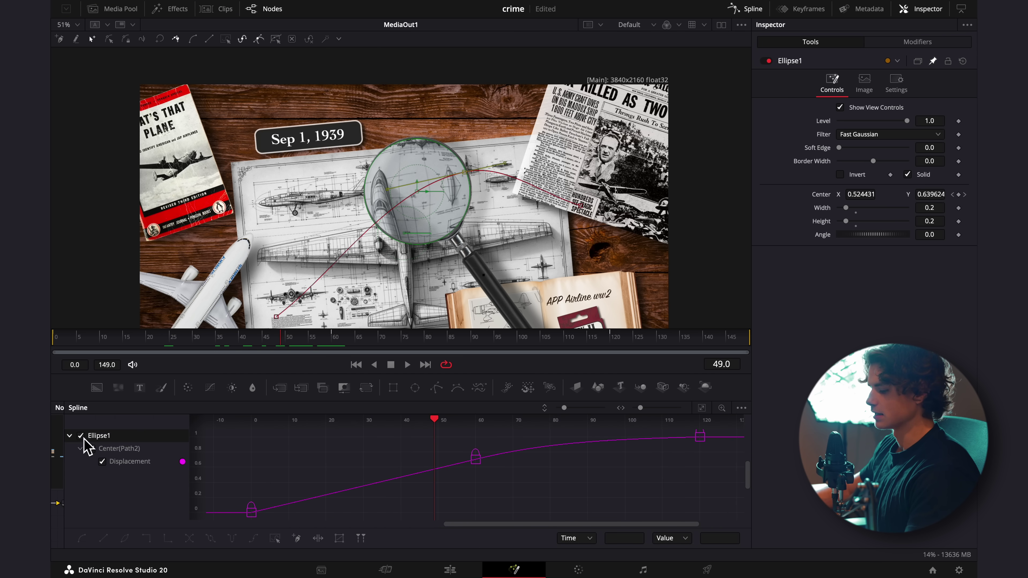
mouse_move(378, 436)
mouse_down()
mouse_move(466, 509)
mouse_move(452, 507)
mouse_move(693, 455)
mouse_move(597, 477)
mouse_up()
key(s)
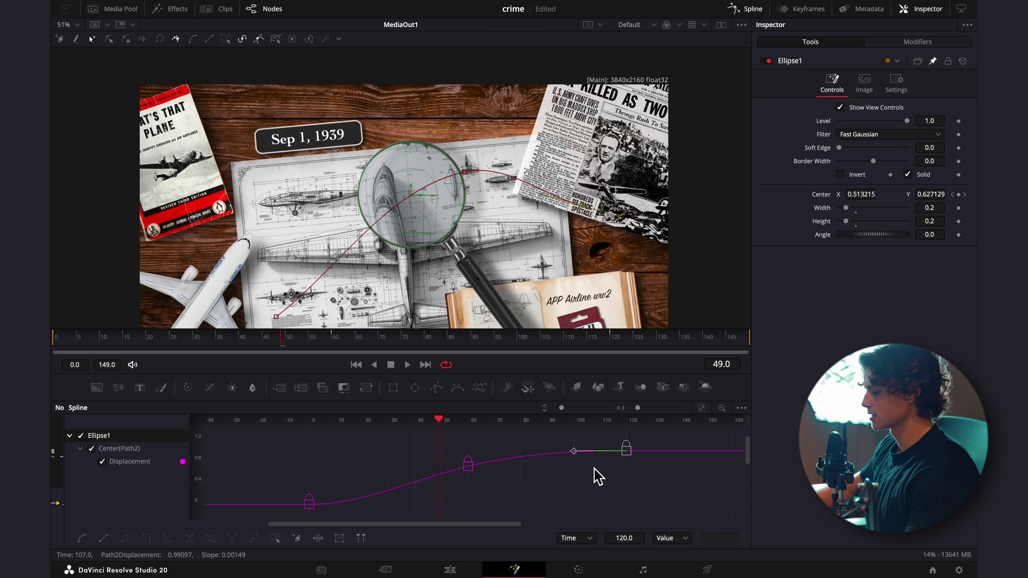
- Reshape the Bezier handles at frame 60 to ease the magnifier's motion
click(468, 462)
drag(558, 454, 553, 464)
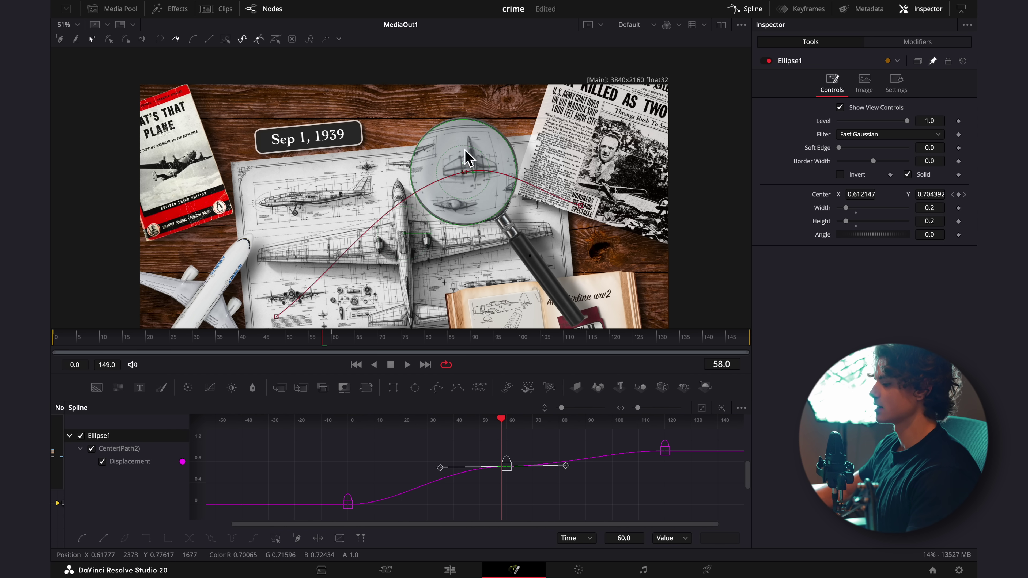
drag(501, 423, 649, 444)
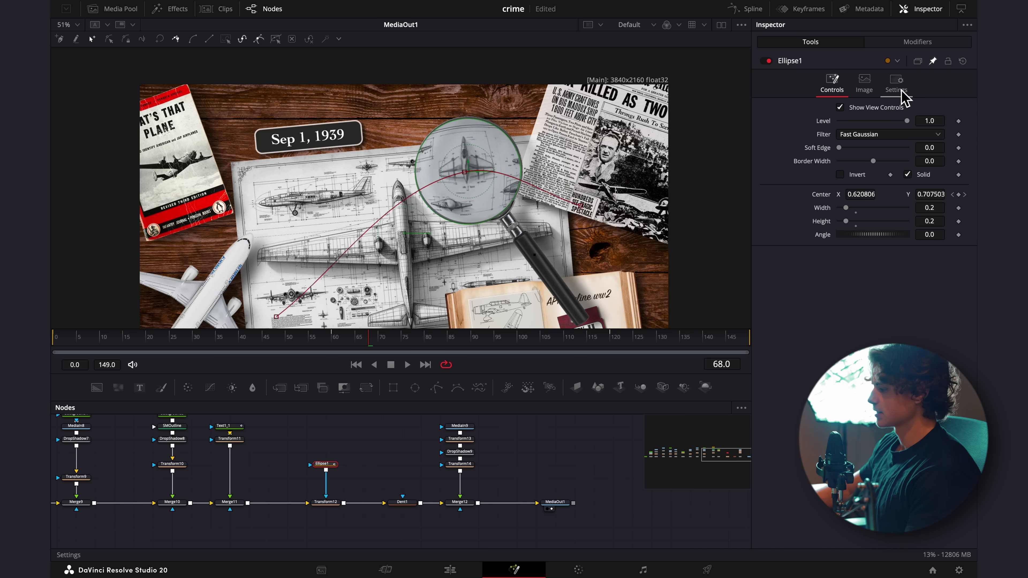
click(902, 93)
- Enable motion blur on Ellipse1 and place an adjustment clip above the composition
click(840, 120)
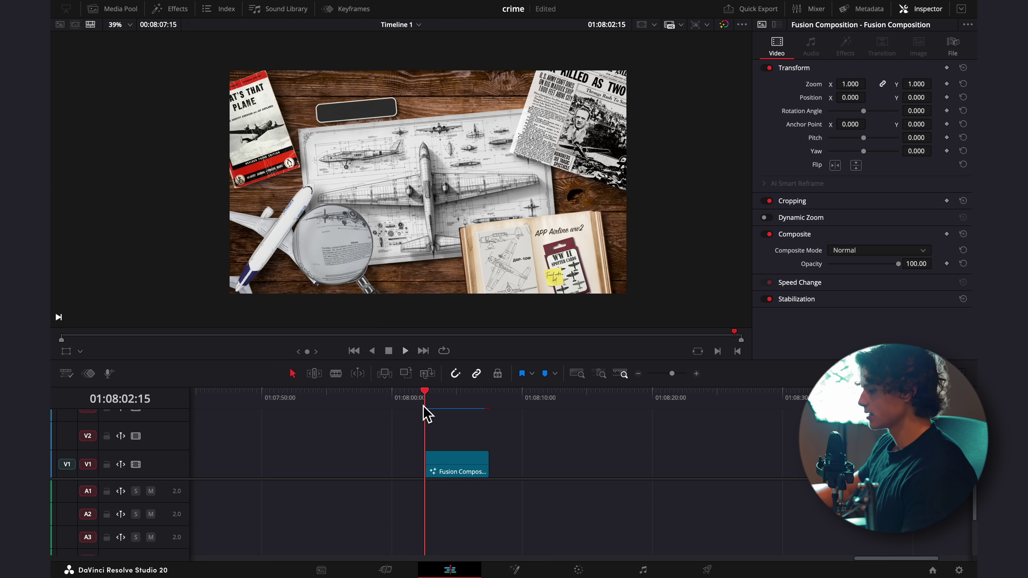
drag(425, 413, 463, 397)
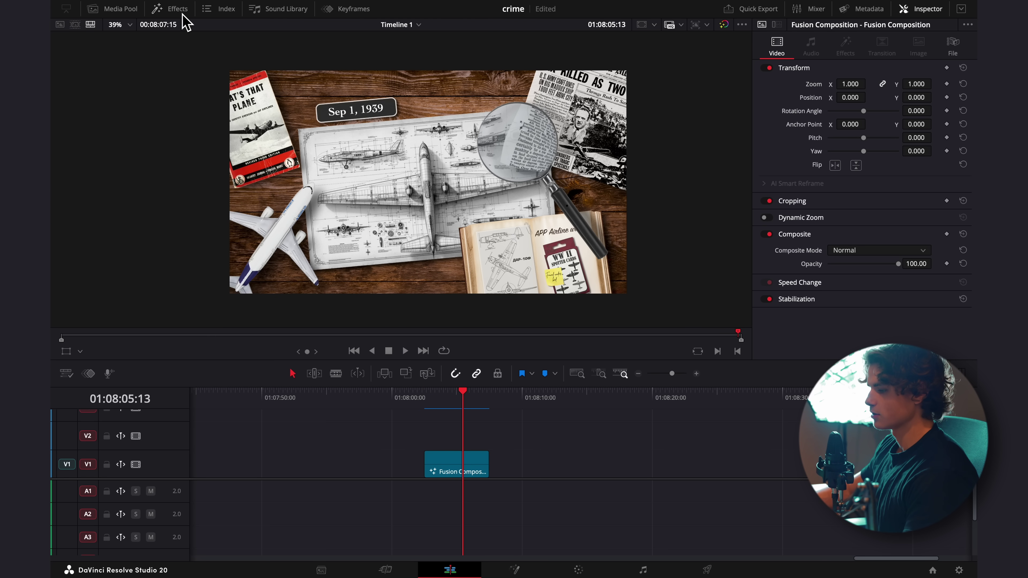
click(172, 8)
drag(206, 62, 695, 442)
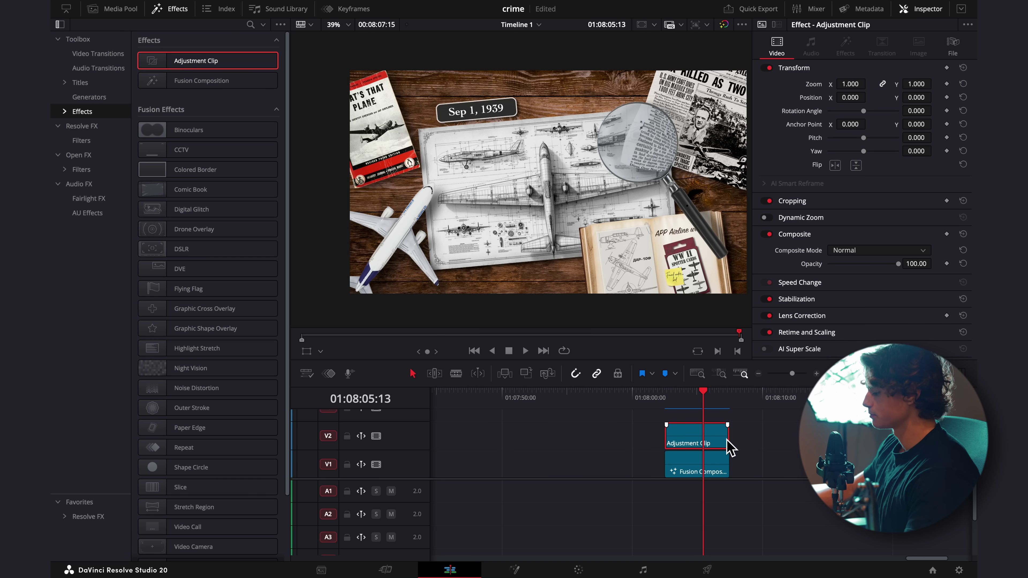
- Apply Vignette to the adjustment clip with size 0.620 and softness 0.550
click(83, 153)
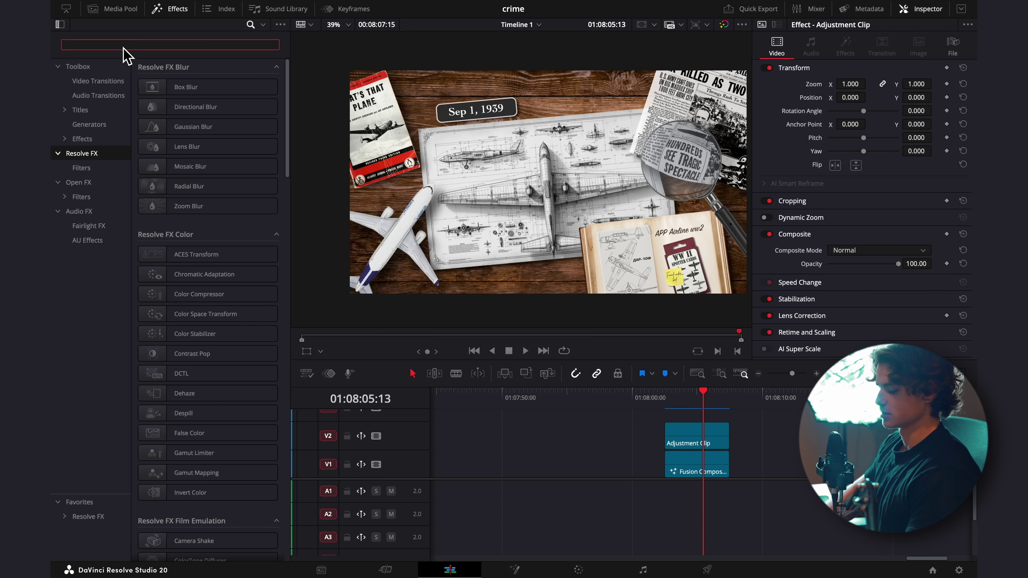
text(i)
drag(185, 86, 696, 442)
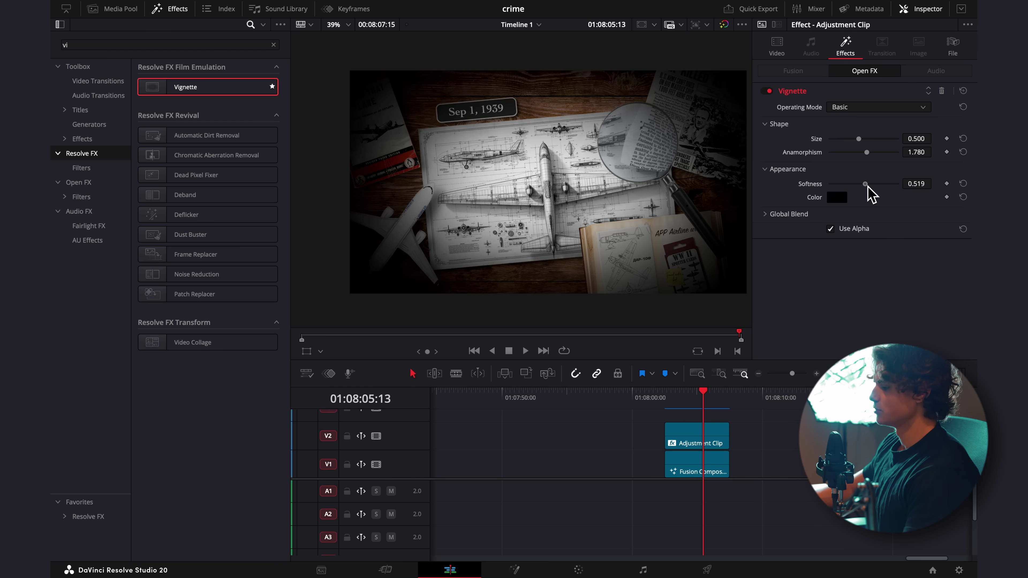
drag(867, 186, 872, 188)
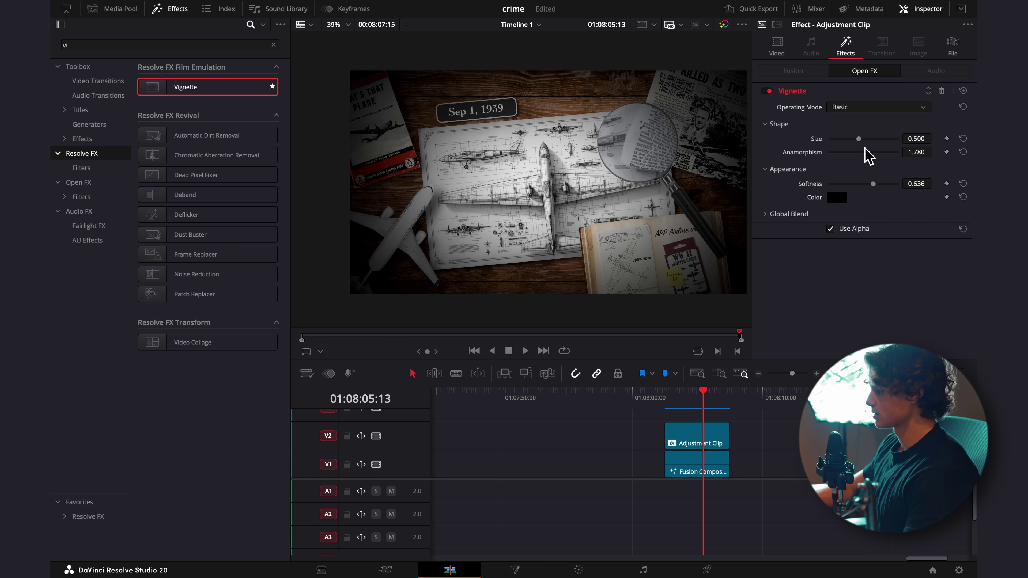
drag(859, 143, 863, 148)
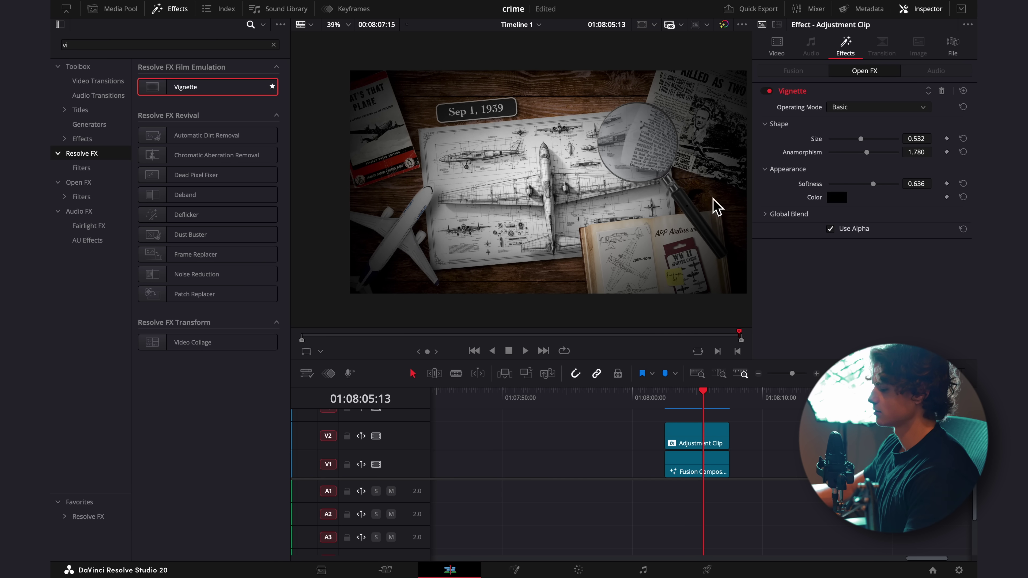
click(169, 9)
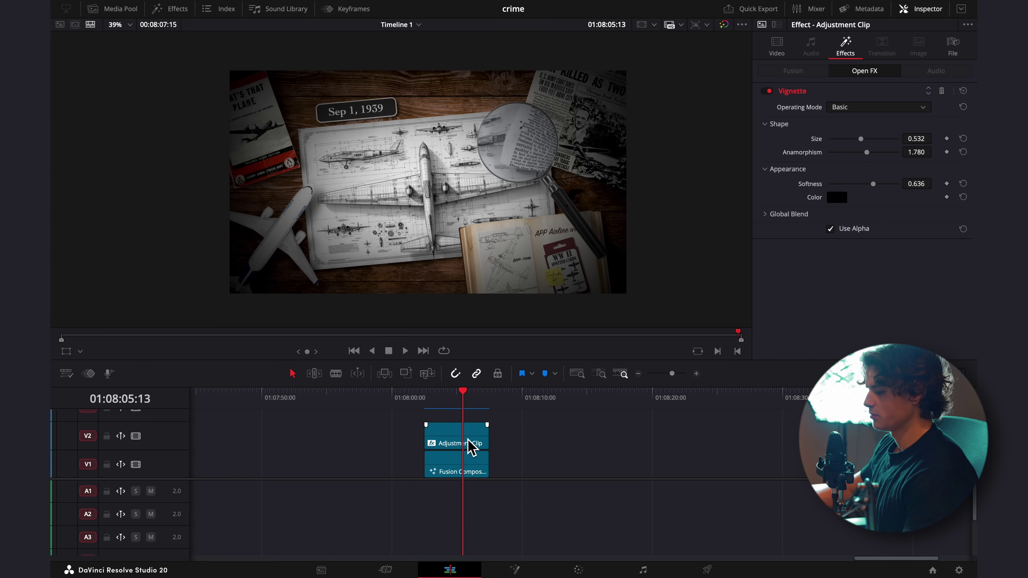
click(578, 571)
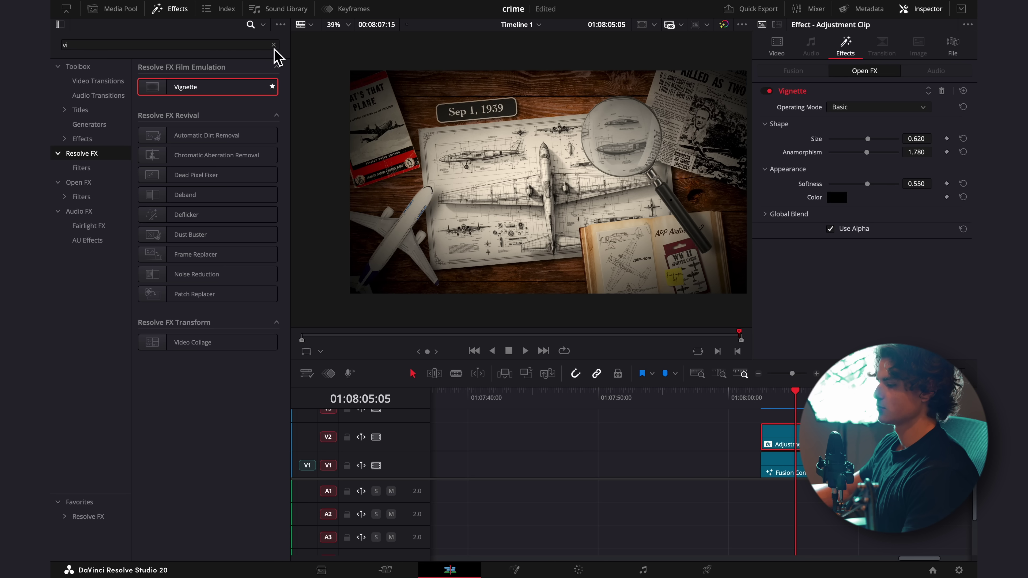
- Apply Film Grain to the adjustment clip at opacity 1.0 with grain size 0
text(ilm)
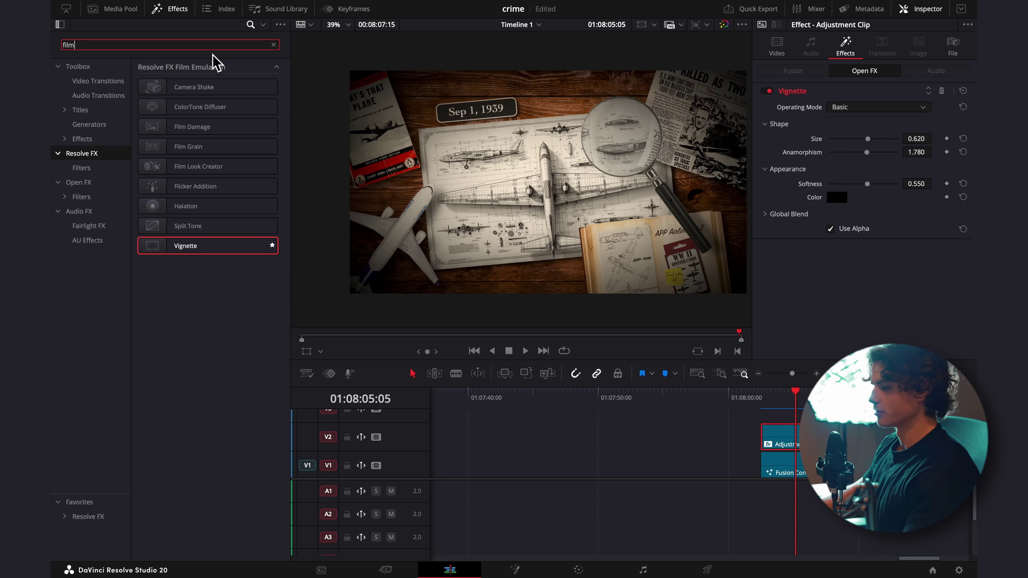
drag(211, 146, 779, 437)
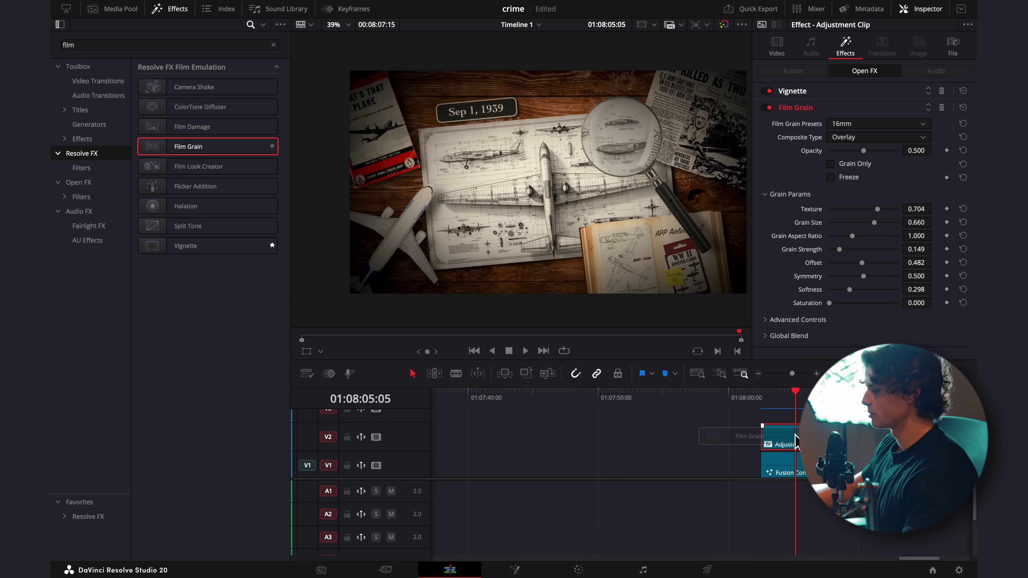
click(170, 12)
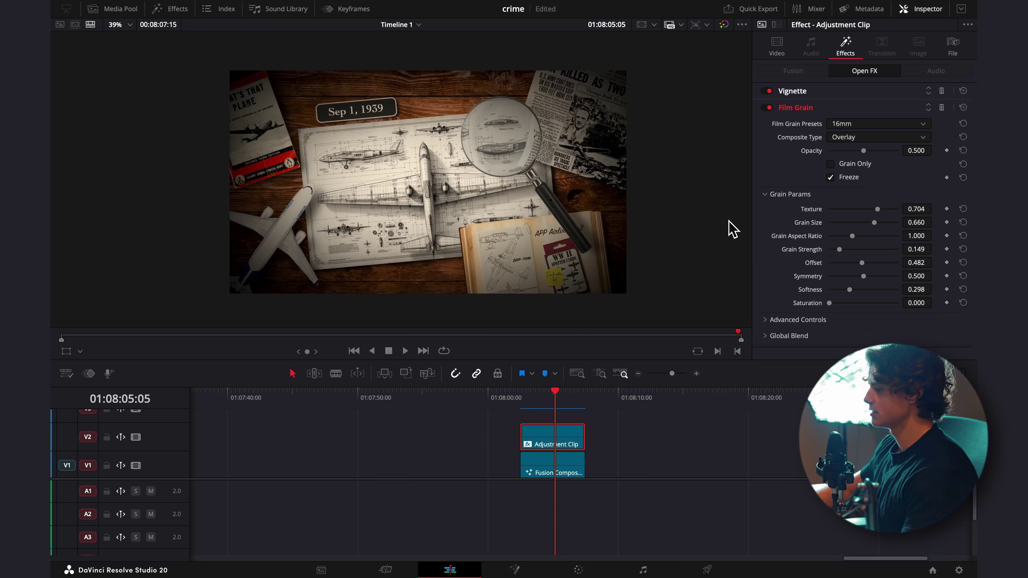
drag(863, 150, 917, 155)
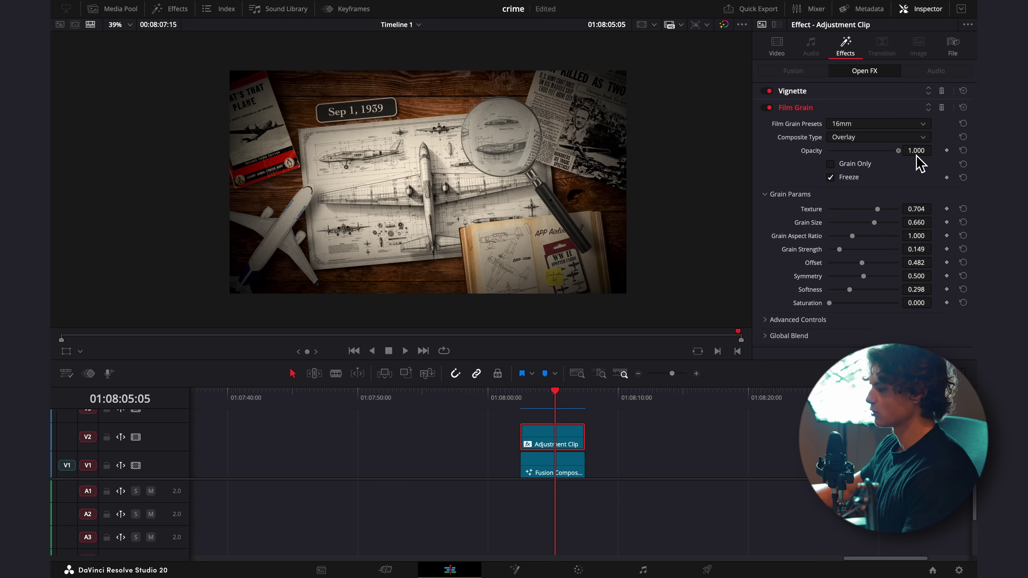
drag(874, 222, 827, 228)
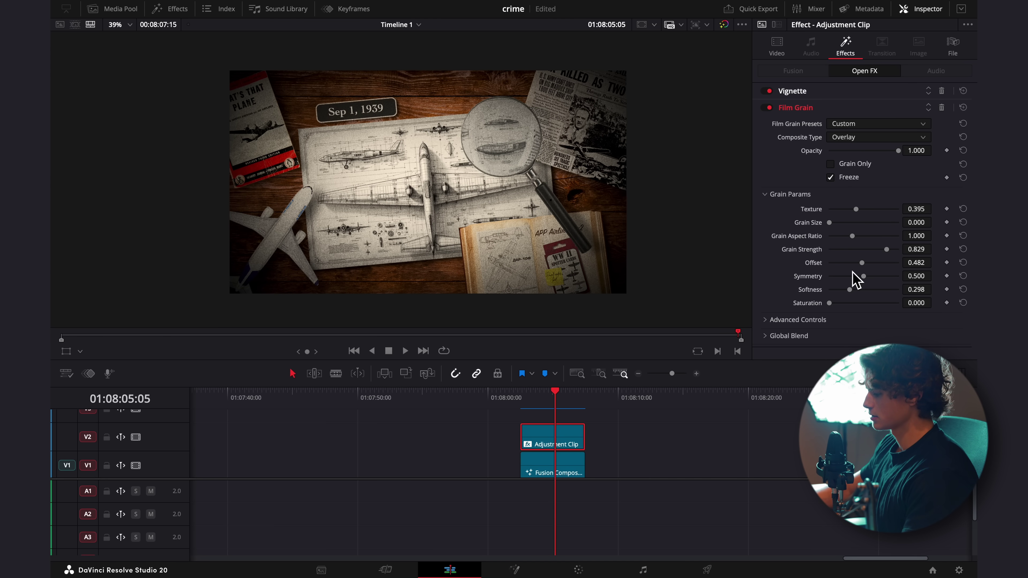
- Lower grain strength to 0.202 and add Zoom Blur to the adjustment clip
scroll(638, 213, up, 3)
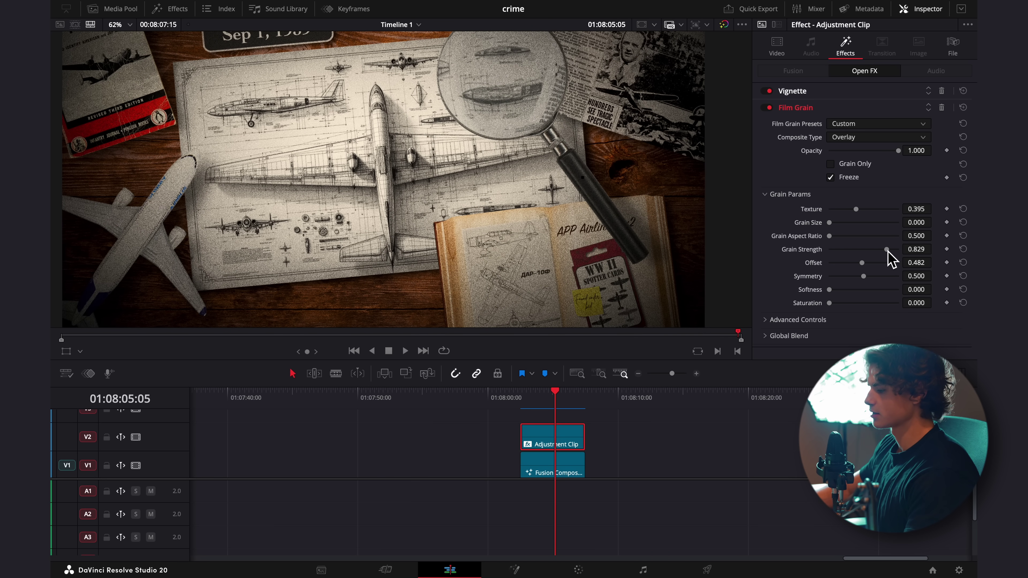
drag(891, 255, 843, 251)
scroll(551, 197, down, 3)
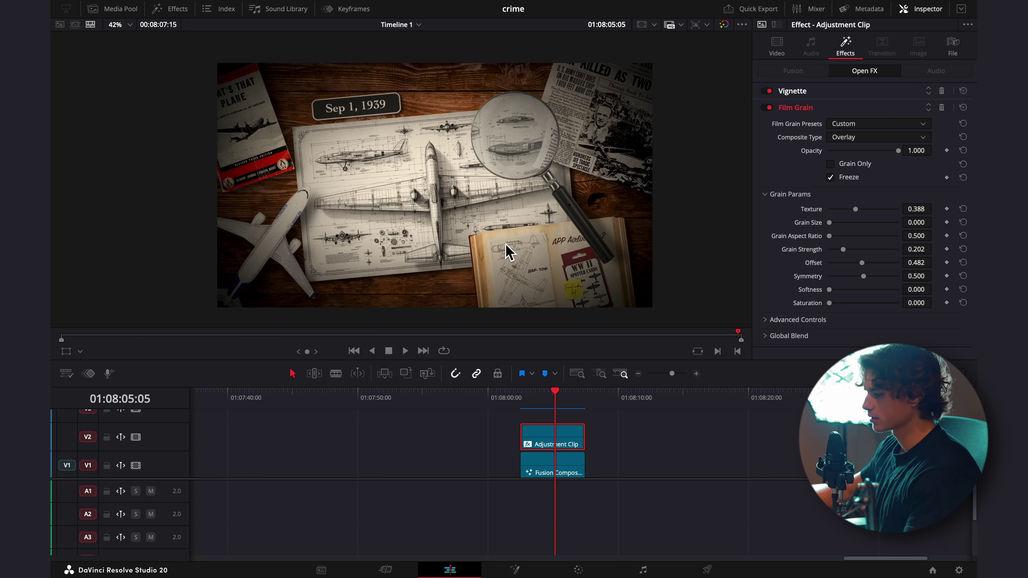
click(170, 8)
drag(195, 205, 789, 443)
- Set Zoom Blur to amount 0.519 and centre exclusion 0.589, then add Camera Shake to the adjustment clip
click(169, 9)
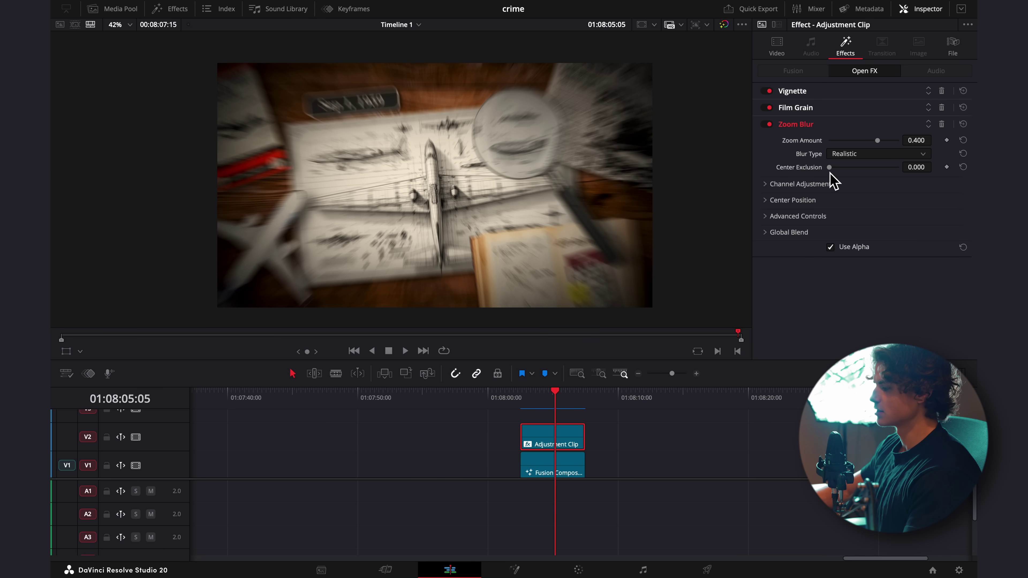
scroll(834, 169, up, 10)
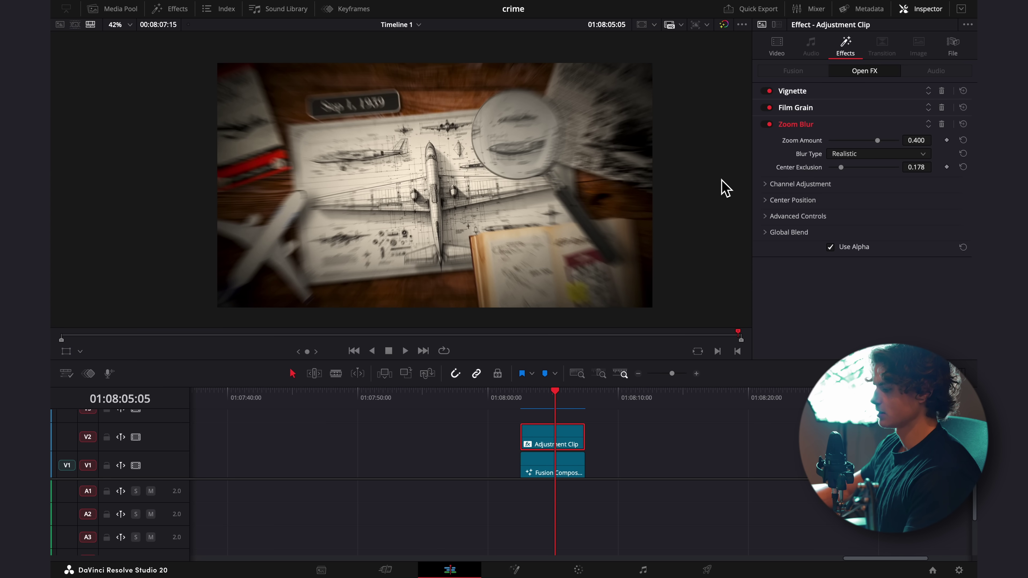
scroll(877, 142, down, 2)
drag(878, 142, 881, 143)
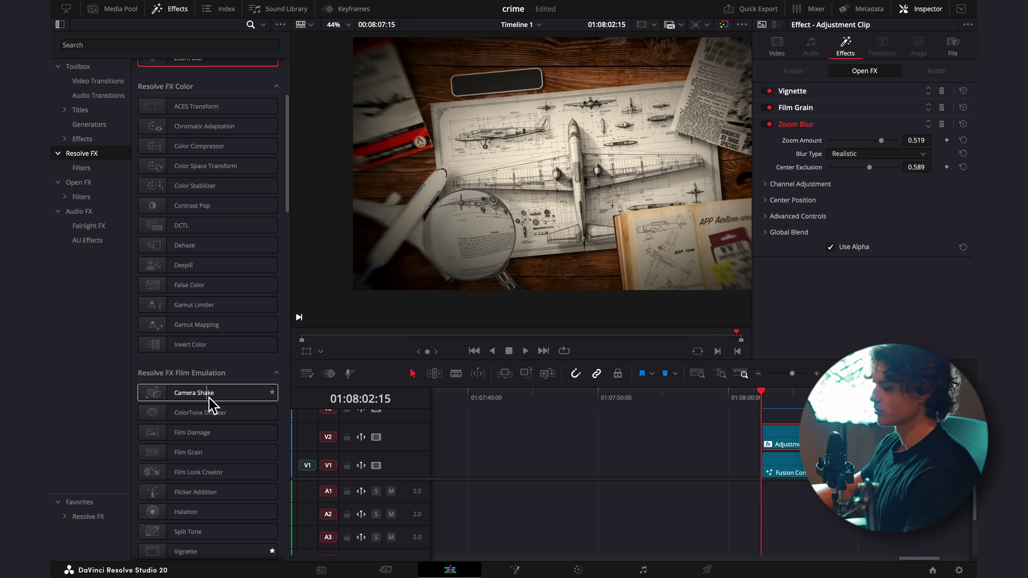
drag(210, 407, 781, 447)
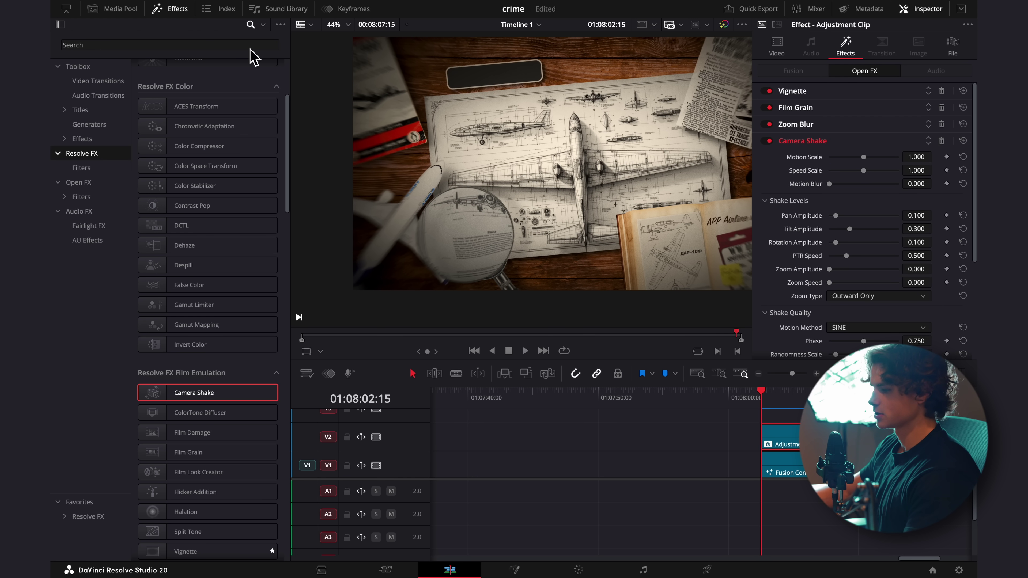
- Set Camera Shake Randomness Scale to 0 and PTR Speed to 0.040
click(173, 10)
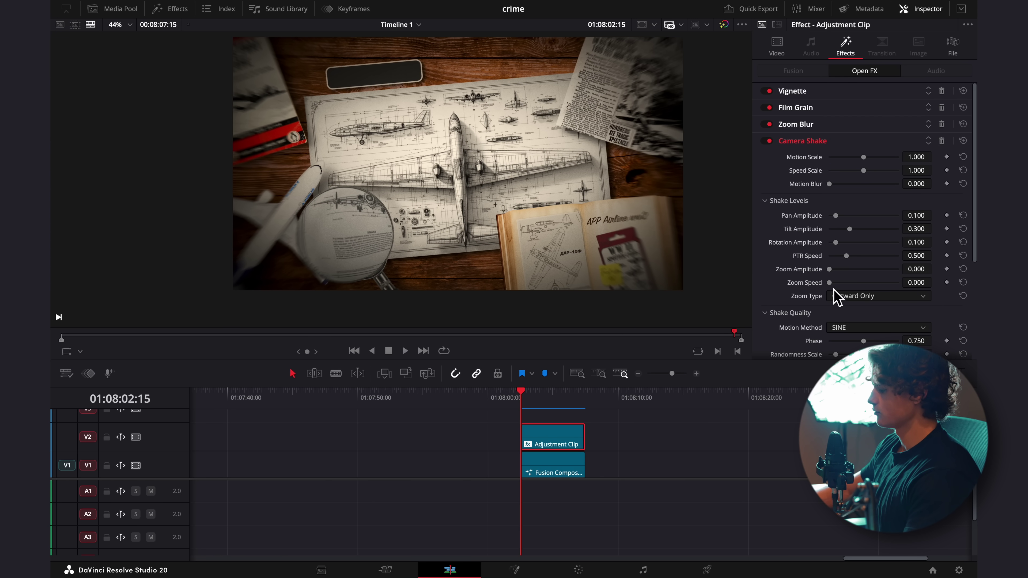
scroll(842, 332, down, 2)
drag(835, 322, 828, 324)
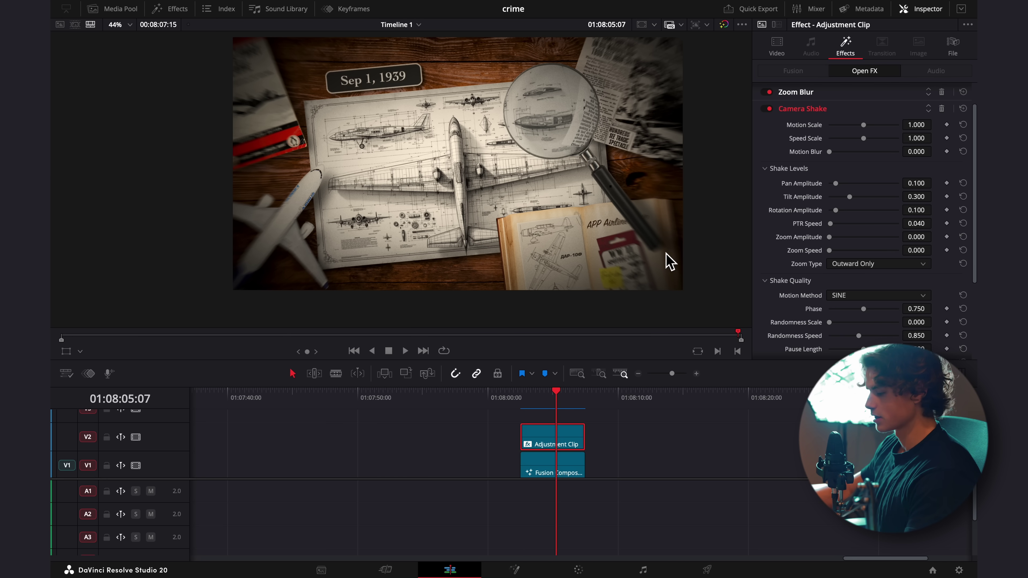
drag(587, 218, 591, 231)
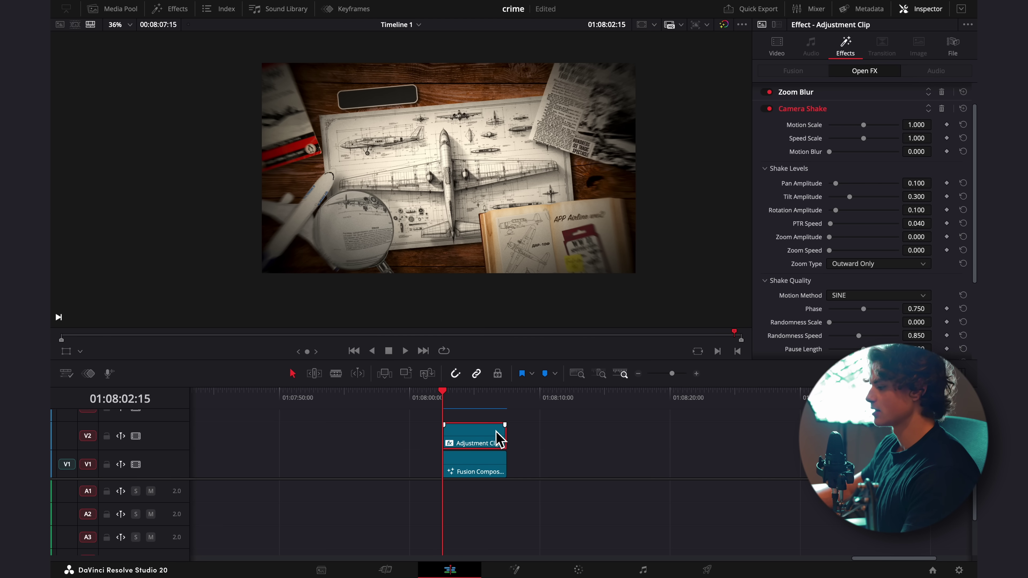
click(502, 438)
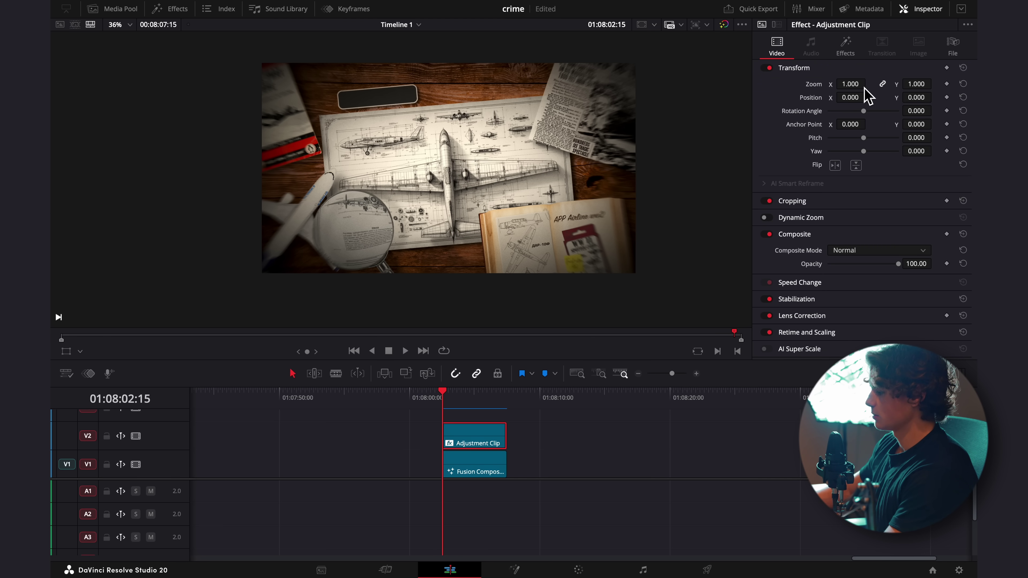
- Zoom the adjustment clip to 1.140 and keyframe Position, ending at X -355, Y -73 on the newspaper
drag(869, 83, 935, 97)
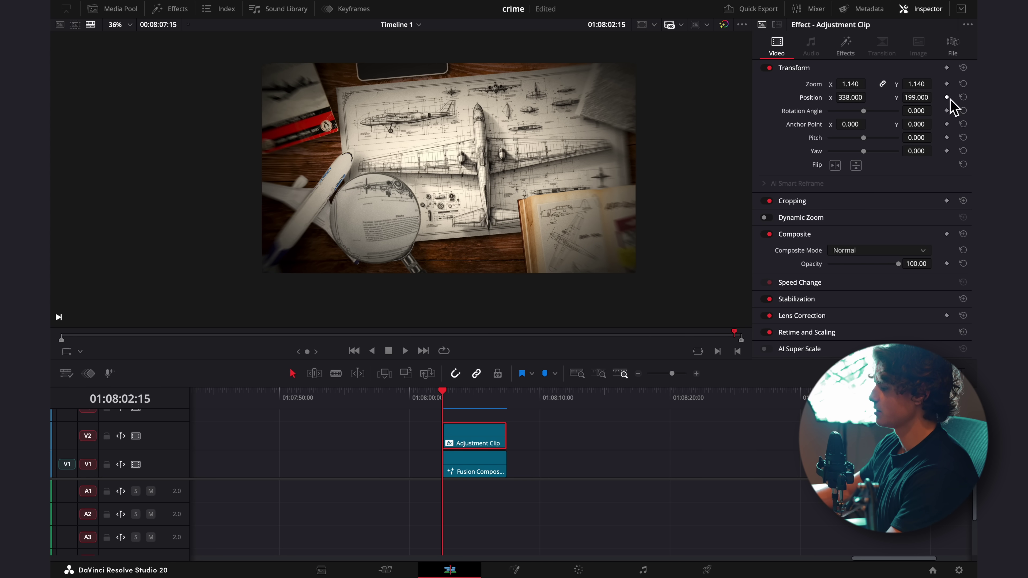
drag(457, 391, 470, 400)
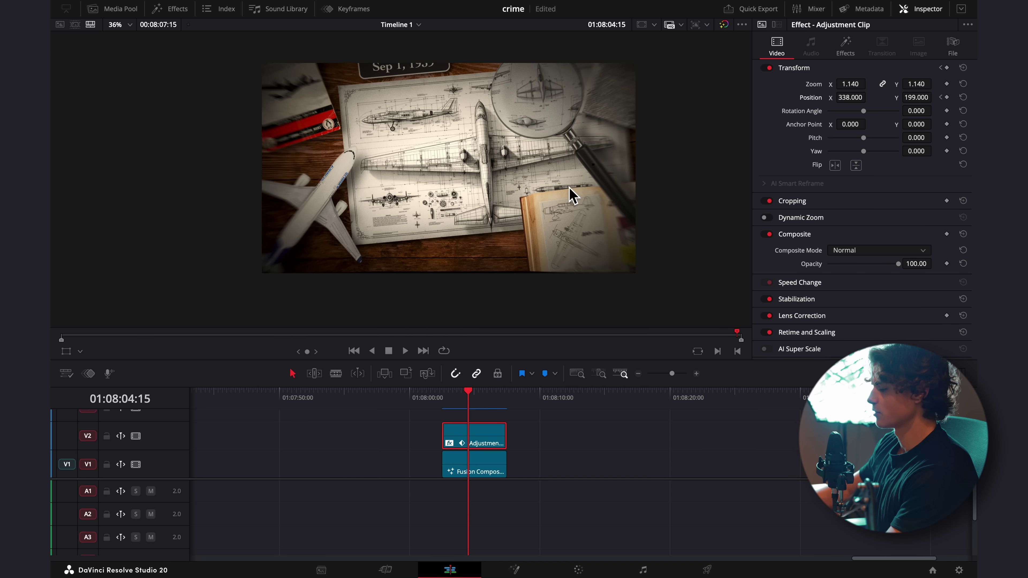
drag(917, 97, 498, 400)
drag(846, 97, 853, 101)
drag(915, 97, 928, 97)
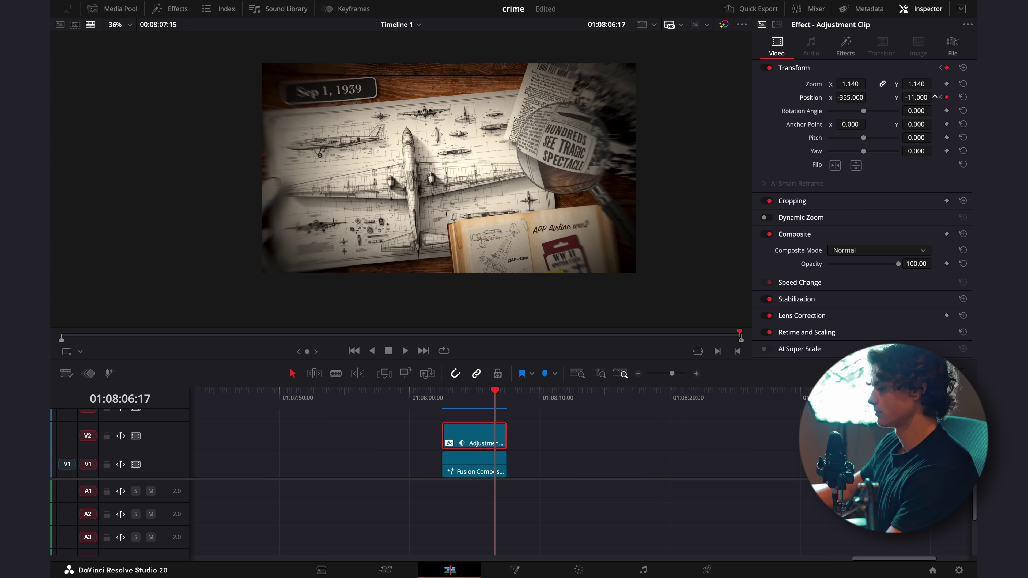
click(353, 8)
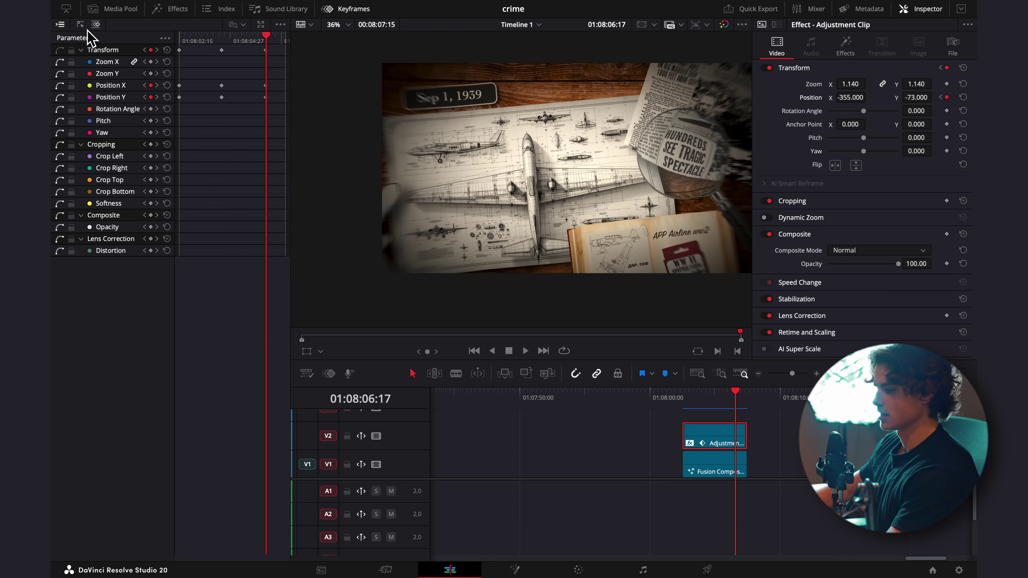
- In curve view, apply Ease In and Out to the Position Y keyframes
click(80, 24)
drag(277, 121, 174, 409)
click(243, 25)
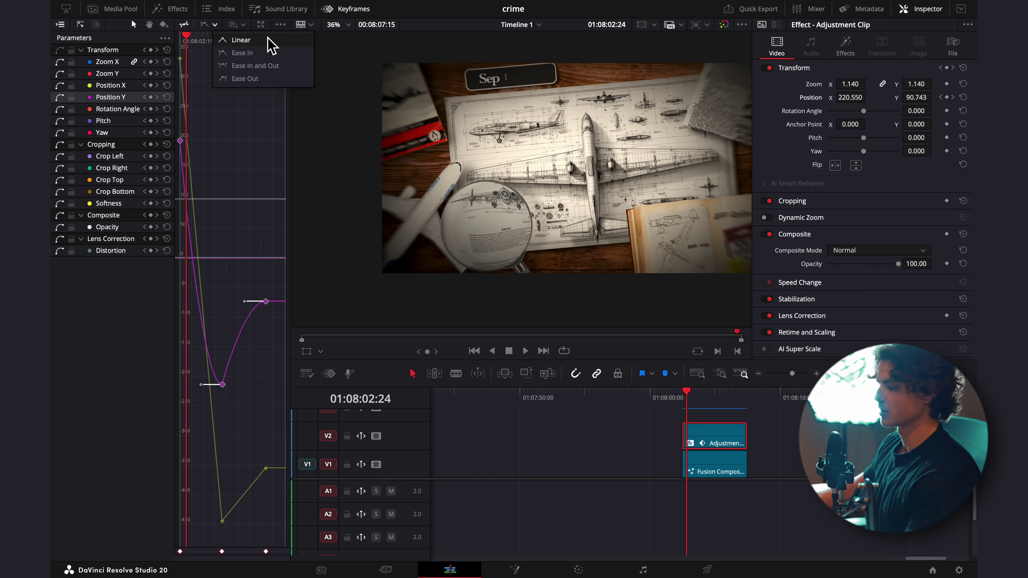
click(272, 74)
click(269, 67)
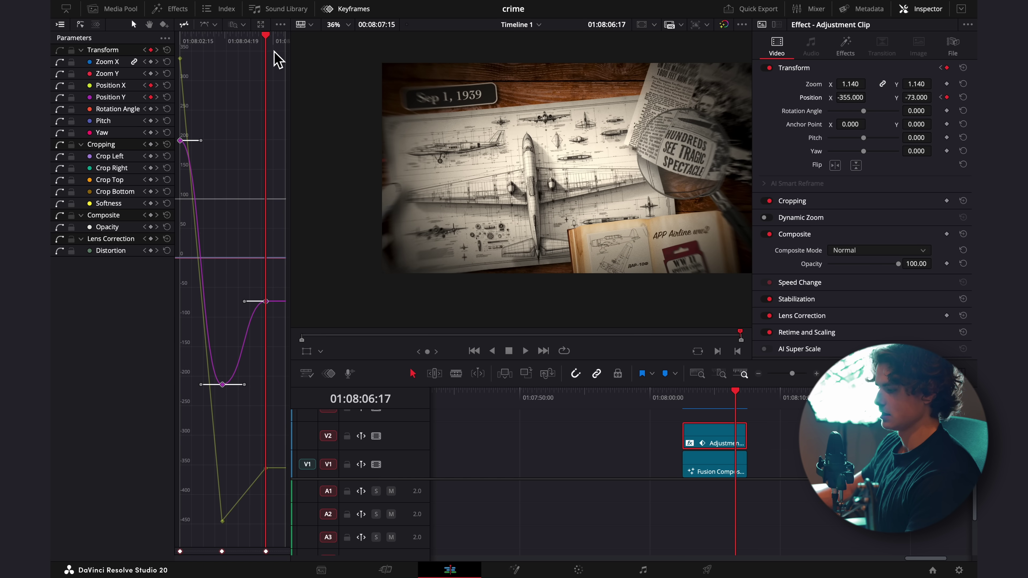
click(254, 61)
- Ease all Position X and Y keyframes in and out, then preview the smoothed push-in
drag(277, 55, 164, 539)
click(215, 24)
click(251, 65)
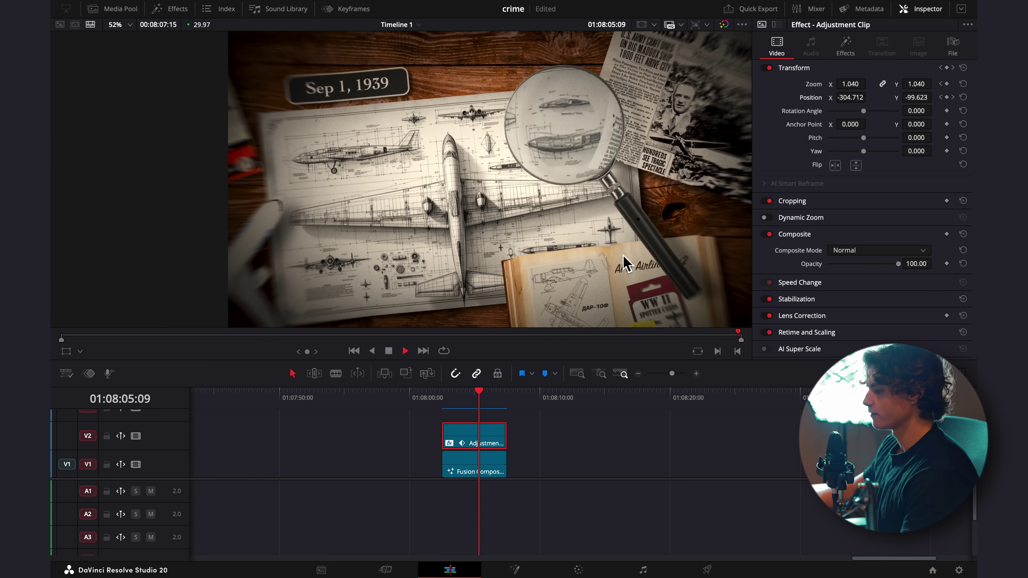
click(392, 354)
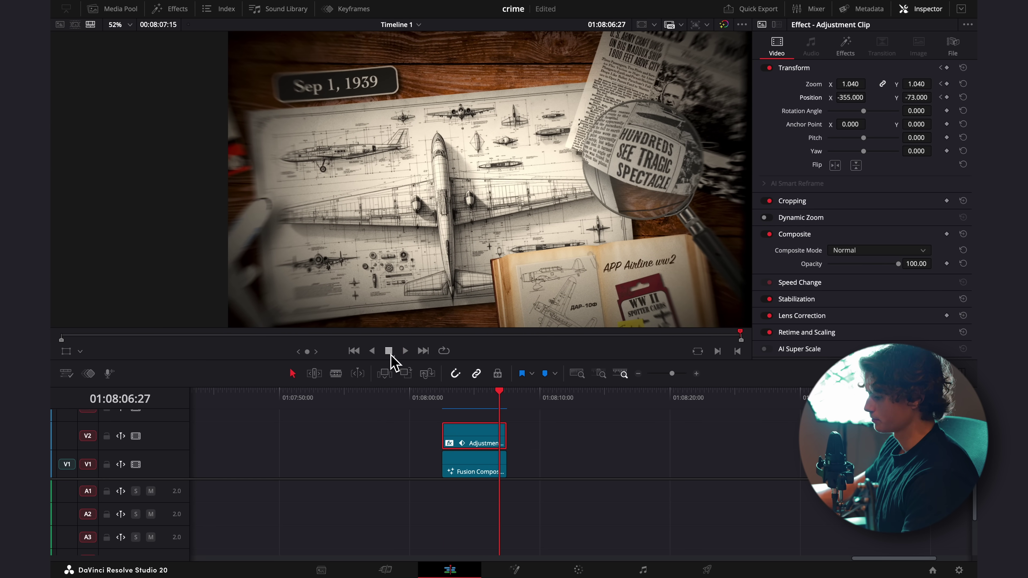